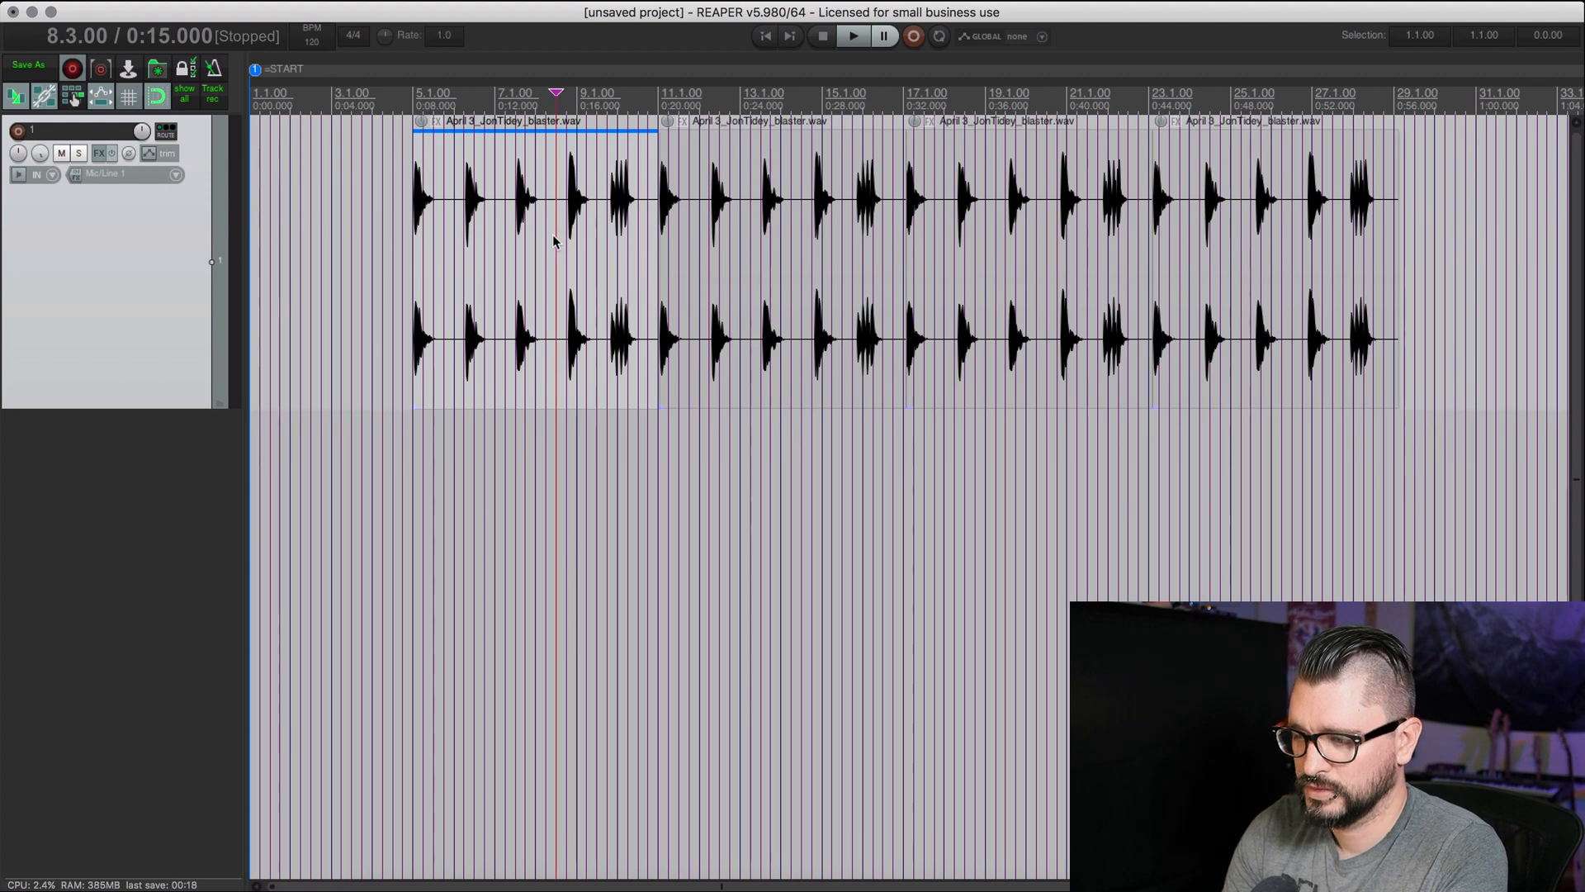
# - Look up the action assigned to the Cmd+J shortcut in the Actions list and close the list
pyautogui.hotkey('shift', '/')
pyautogui.click(510, 502)
pyautogui.press('super+j')
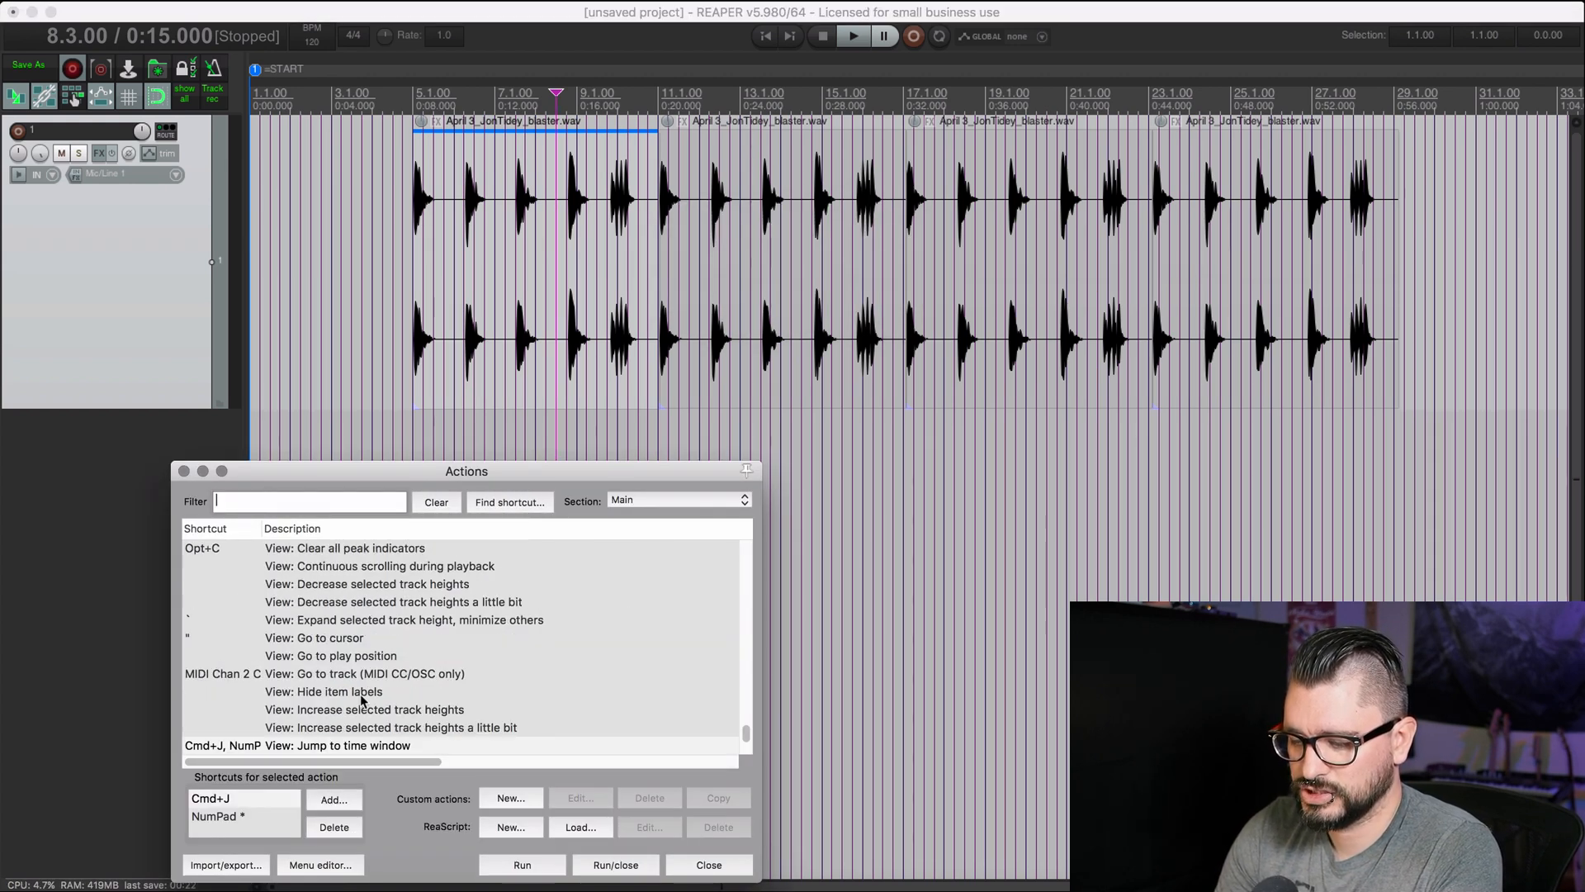
pyautogui.scroll(-3, 362, 700)
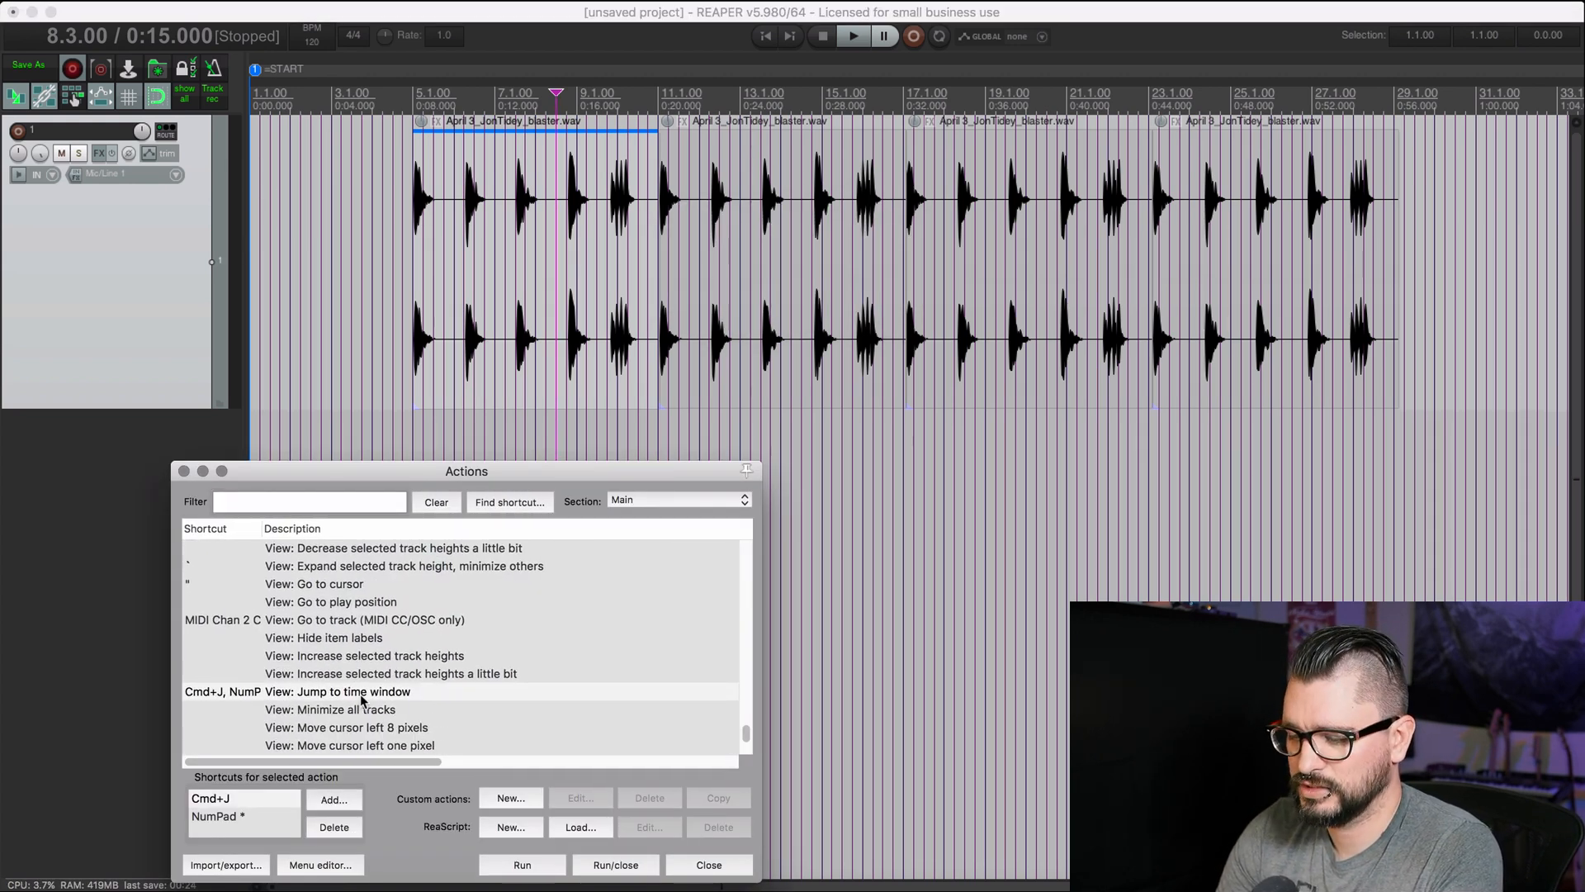
pyautogui.click(743, 872)
# - Jump the edit cursor to position i2 inside the selected first item, using measures and beats
pyautogui.press('super+j')
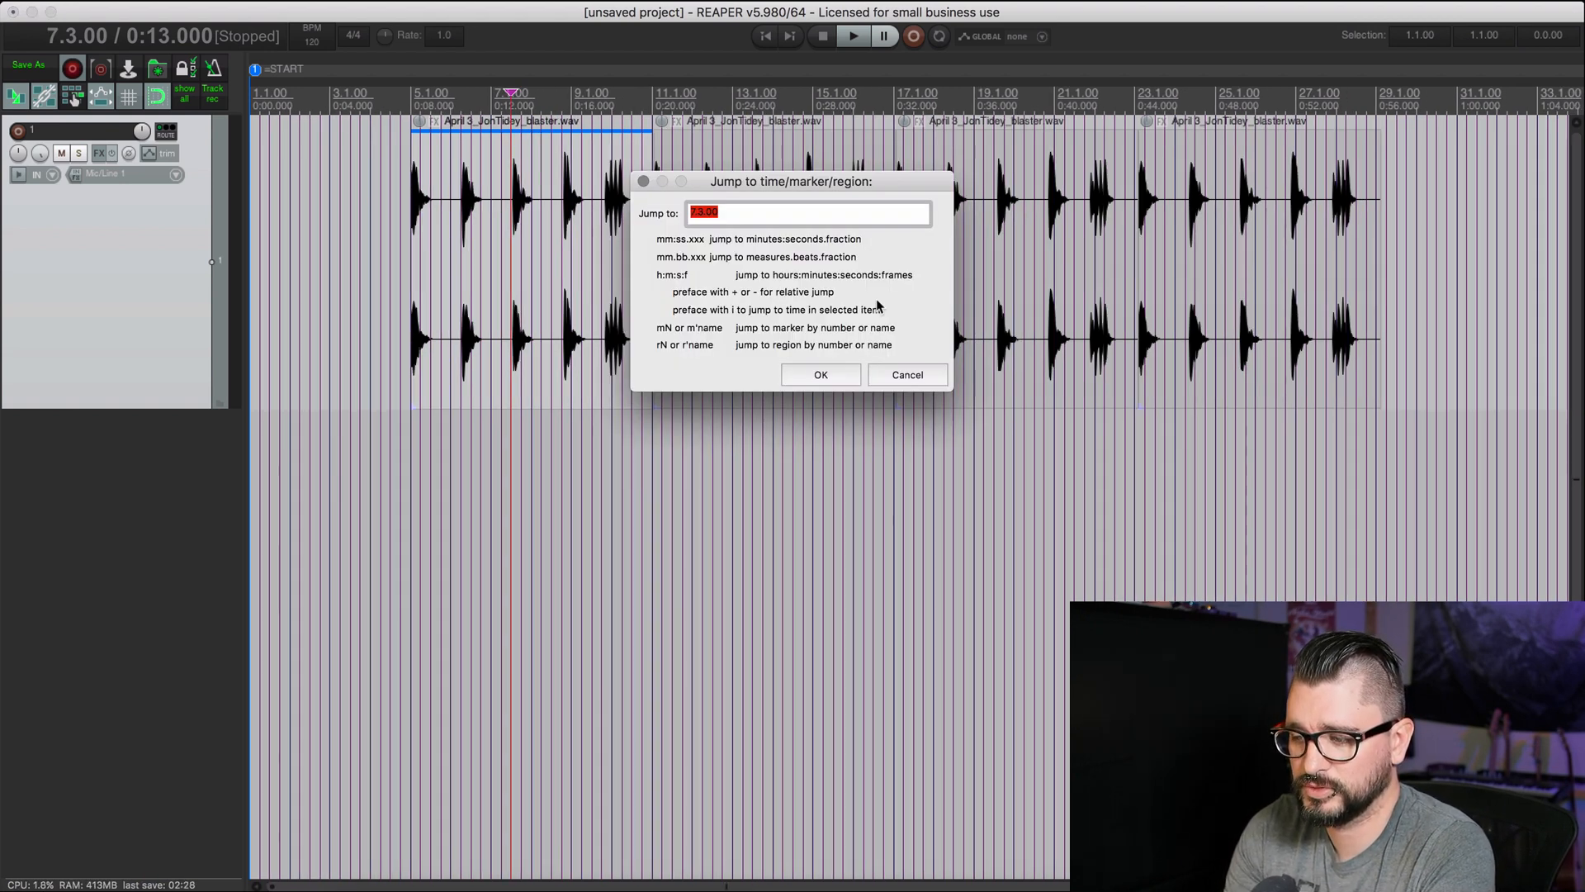
pyautogui.write('i2')
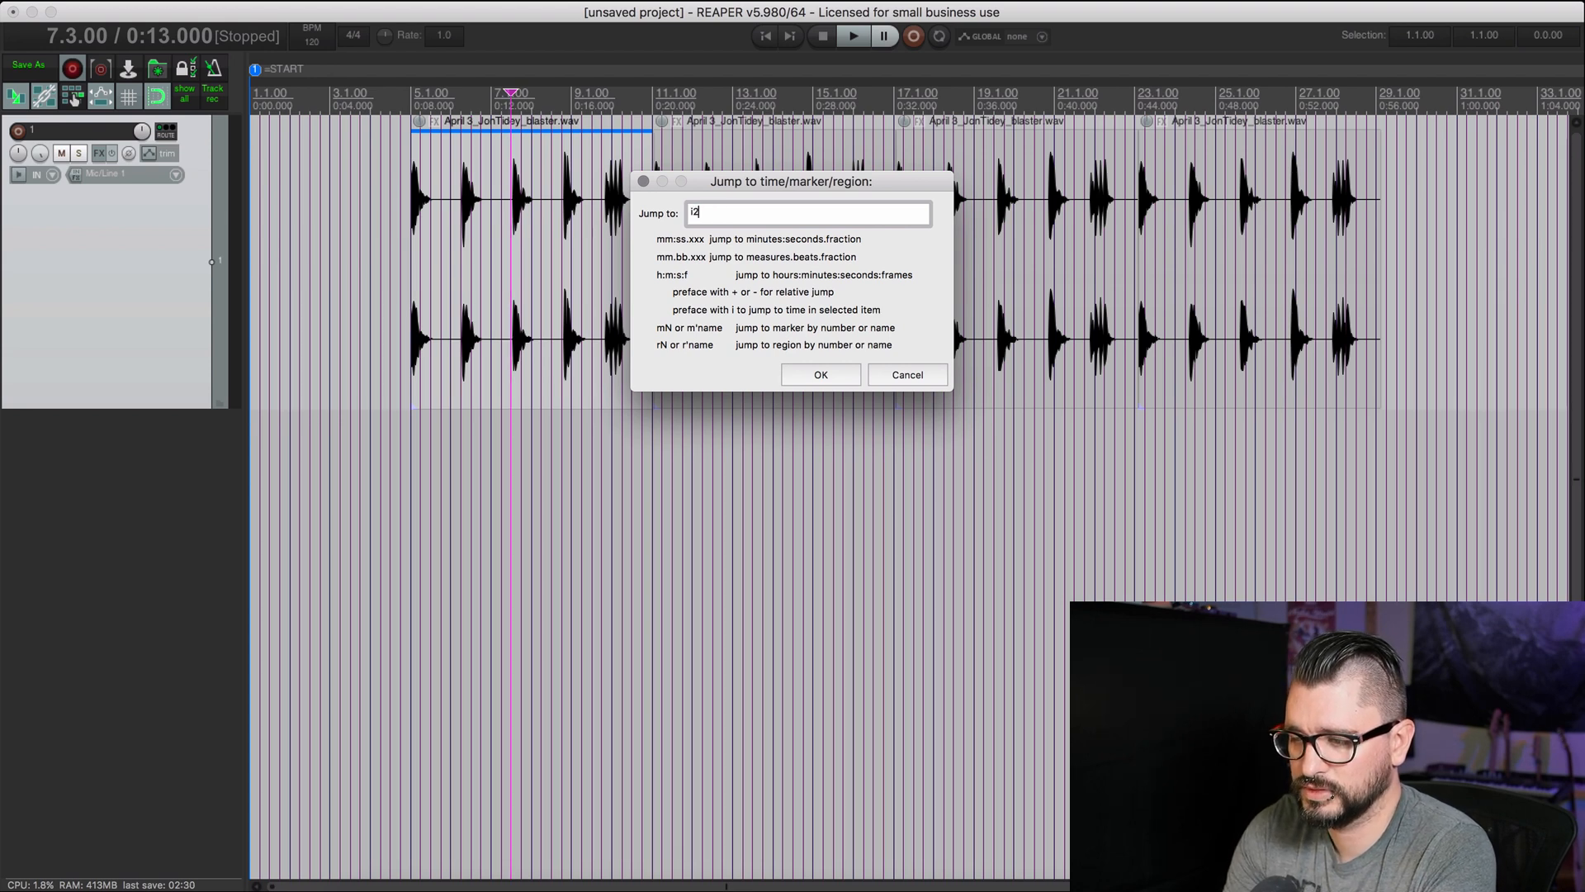
pyautogui.press('Return')
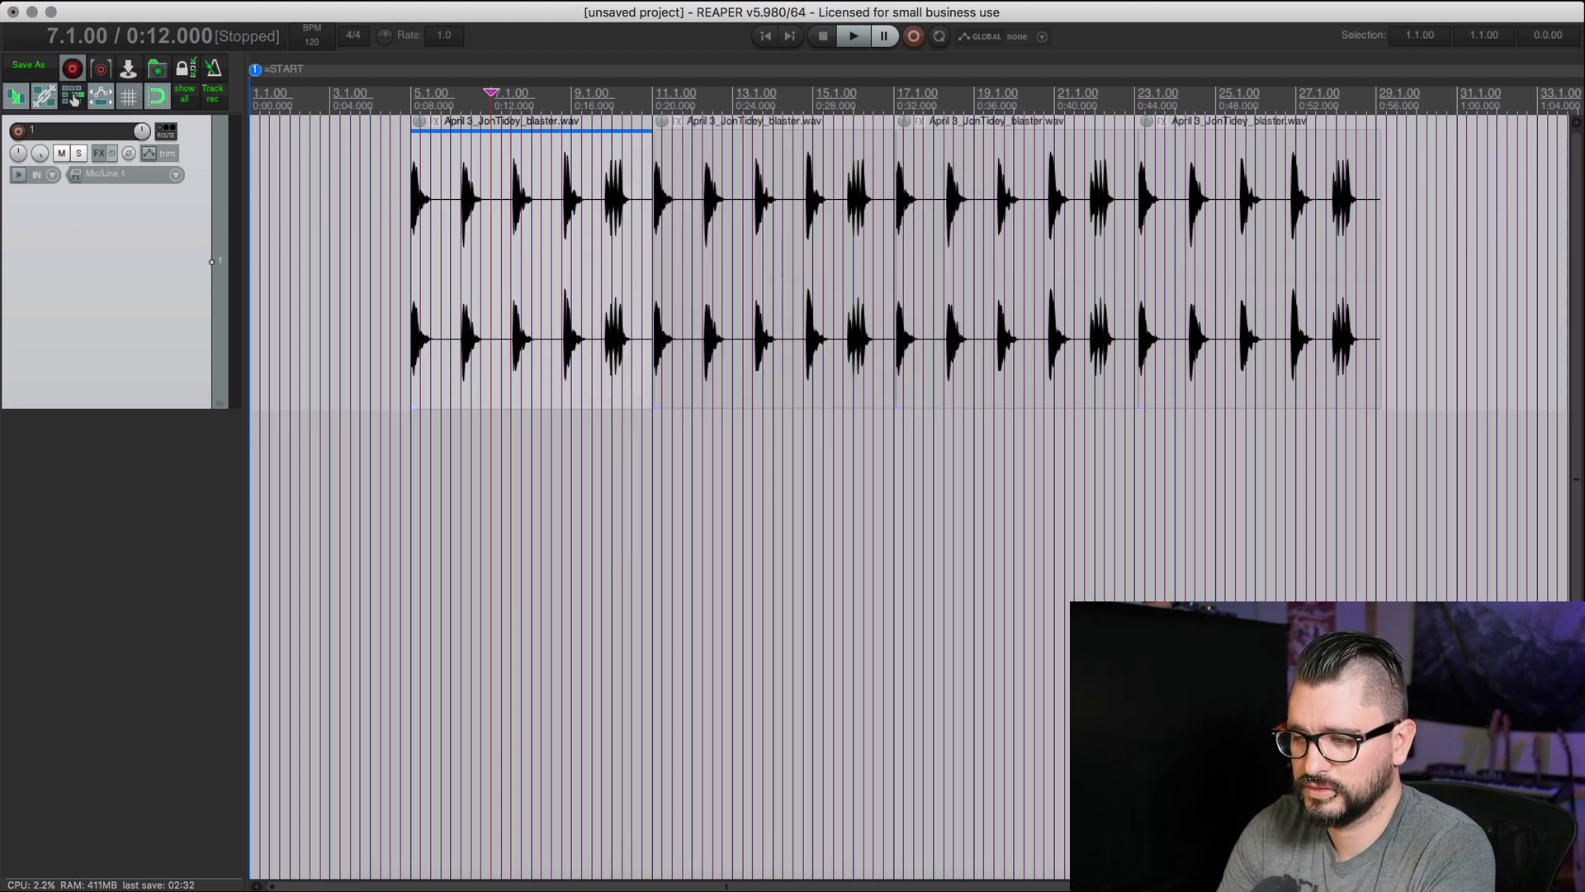
pyautogui.scroll(5, 567, 305)
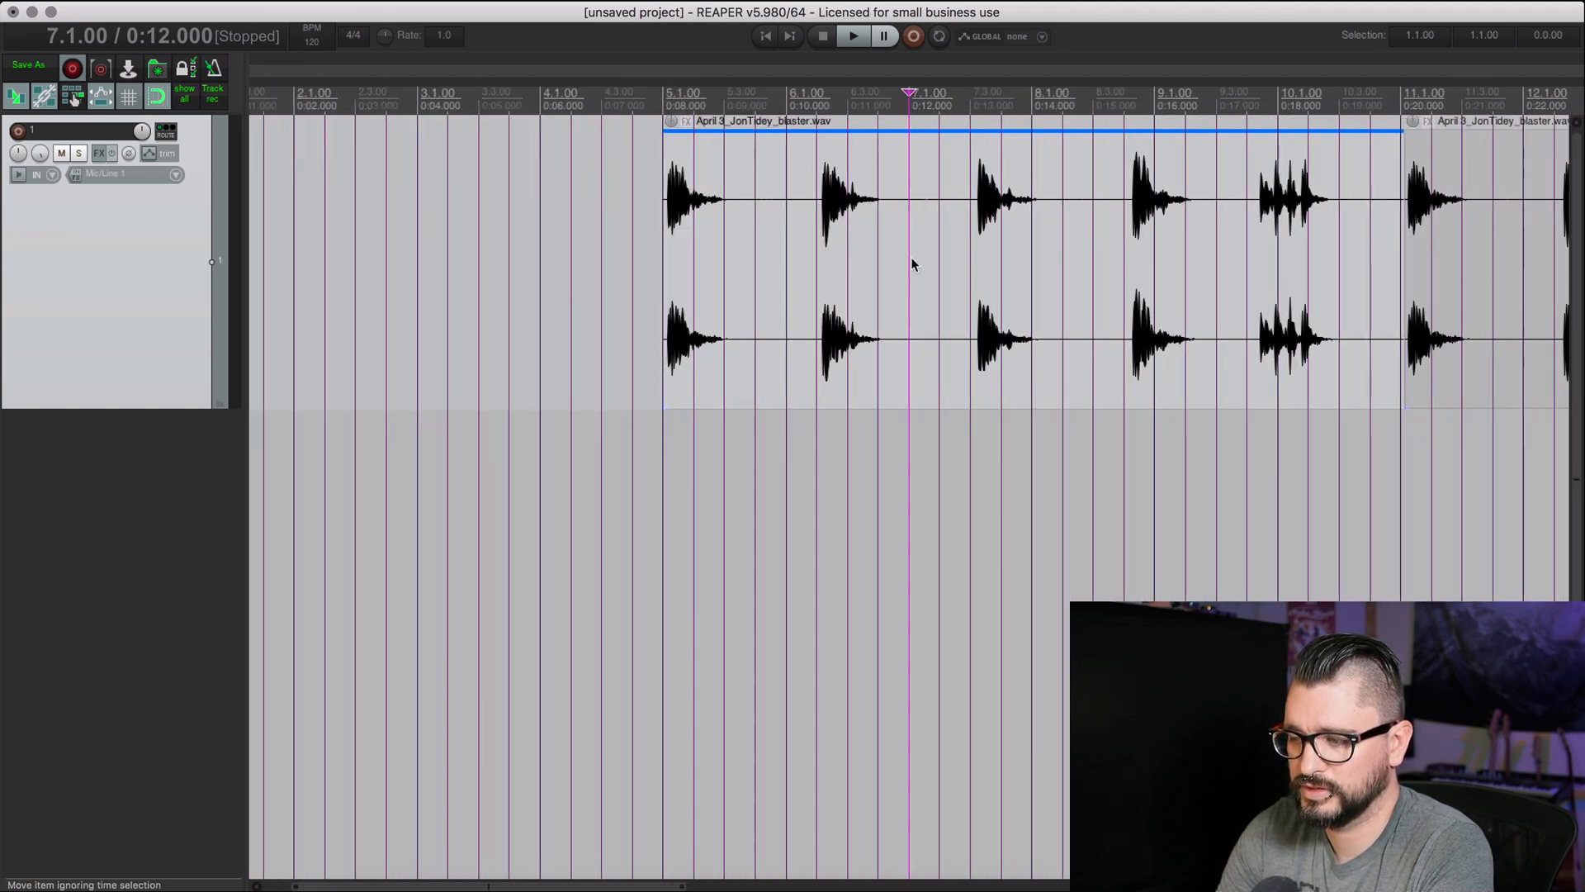
pyautogui.scroll(-5, 912, 258)
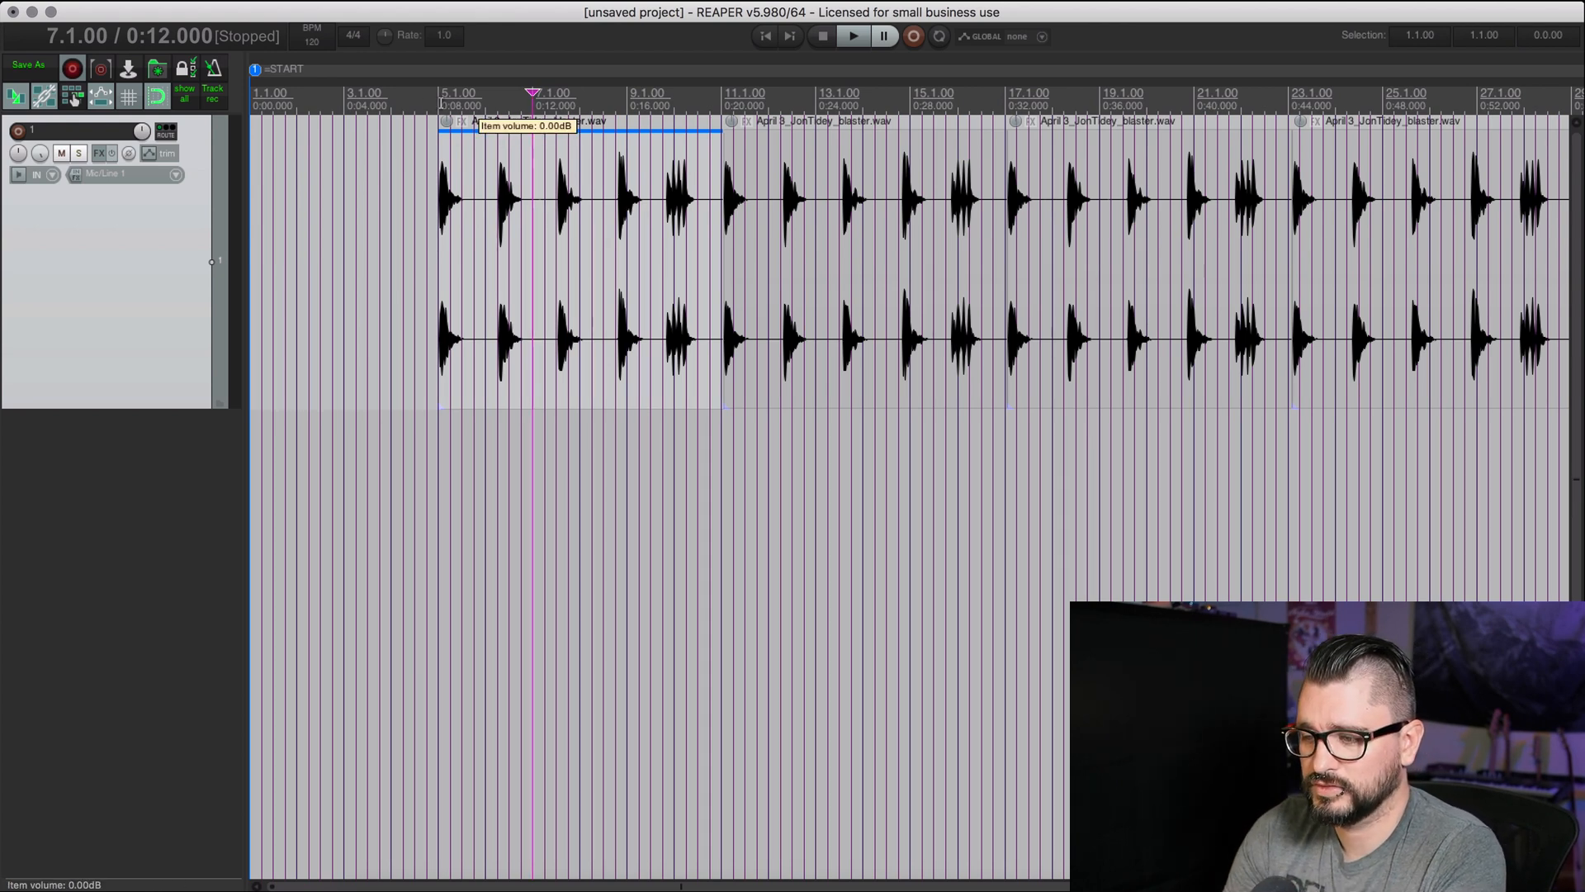
# - Switch the timeline ruler to Minutes:Seconds and jump the edit cursor to i2 inside the selected item
pyautogui.rightClick(407, 102)
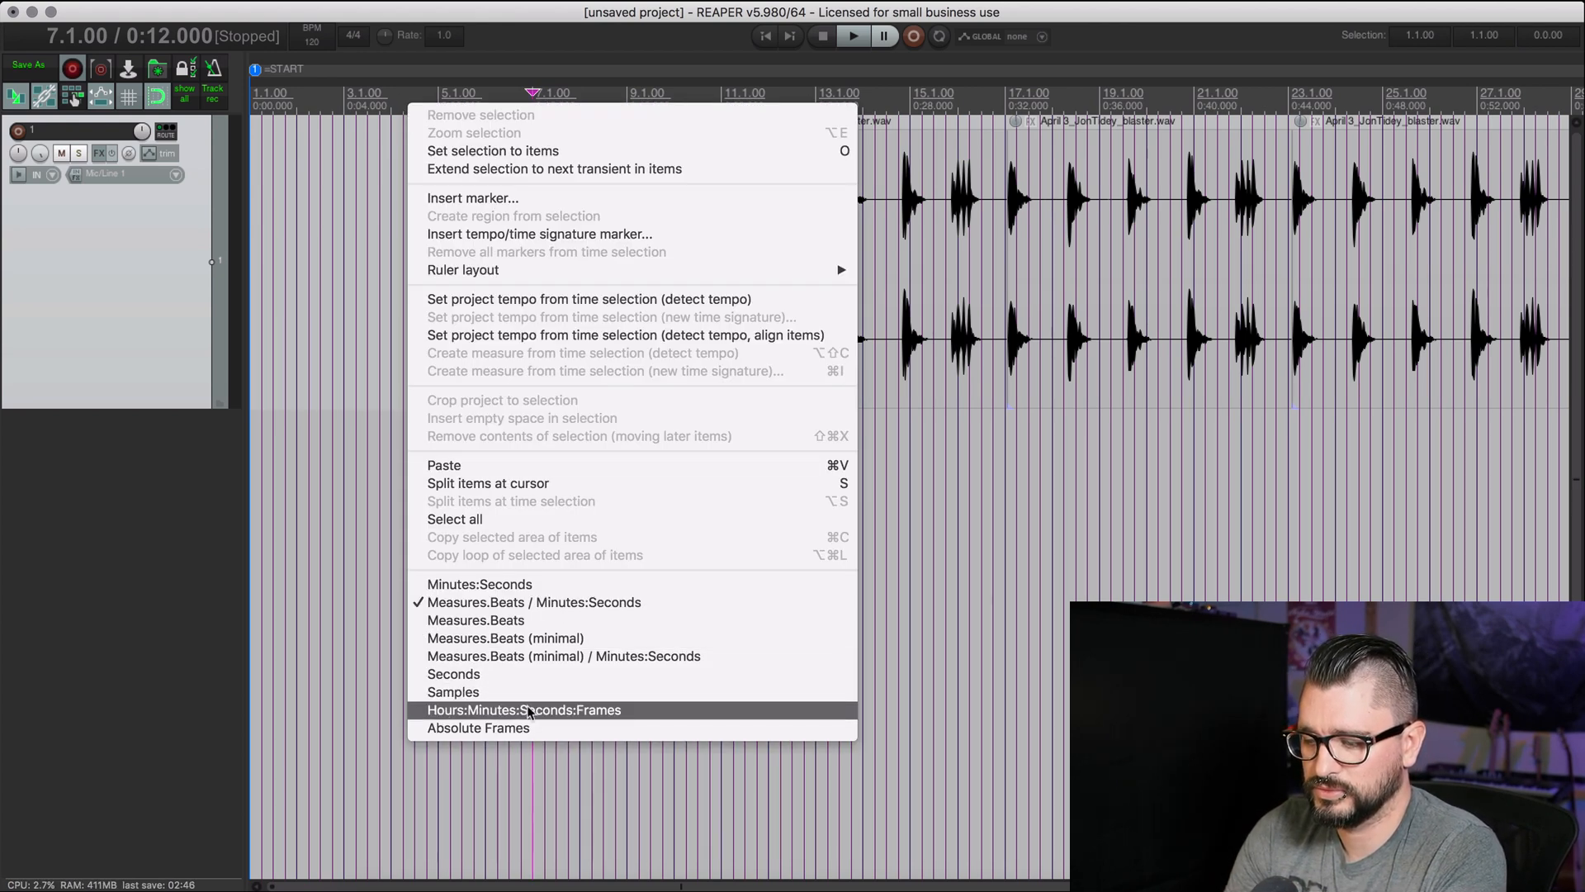
pyautogui.click(610, 584)
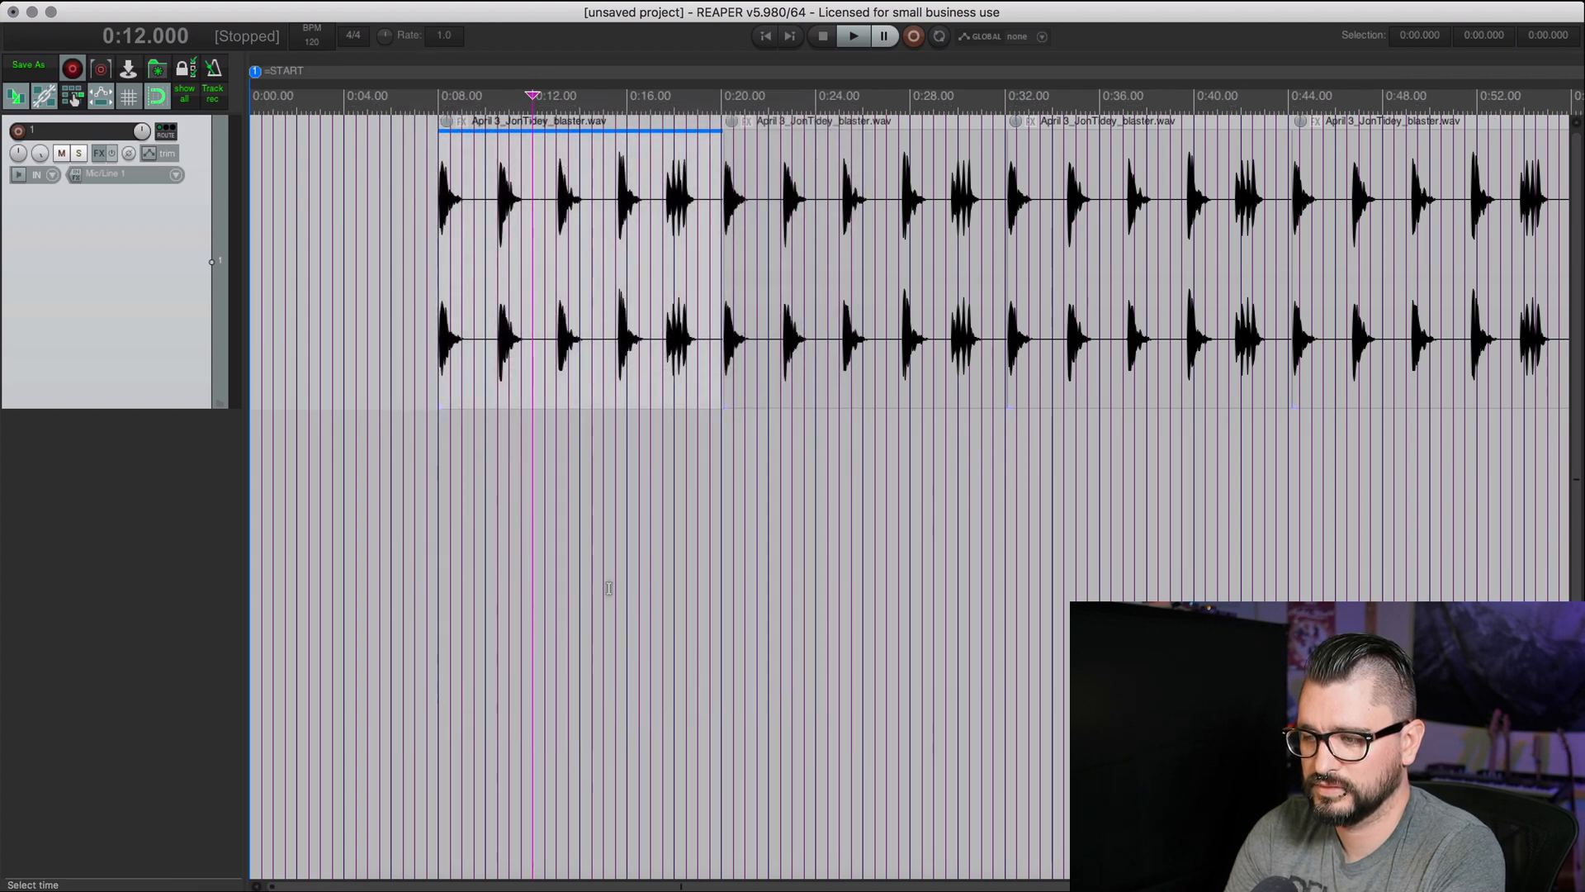
pyautogui.press('super+j')
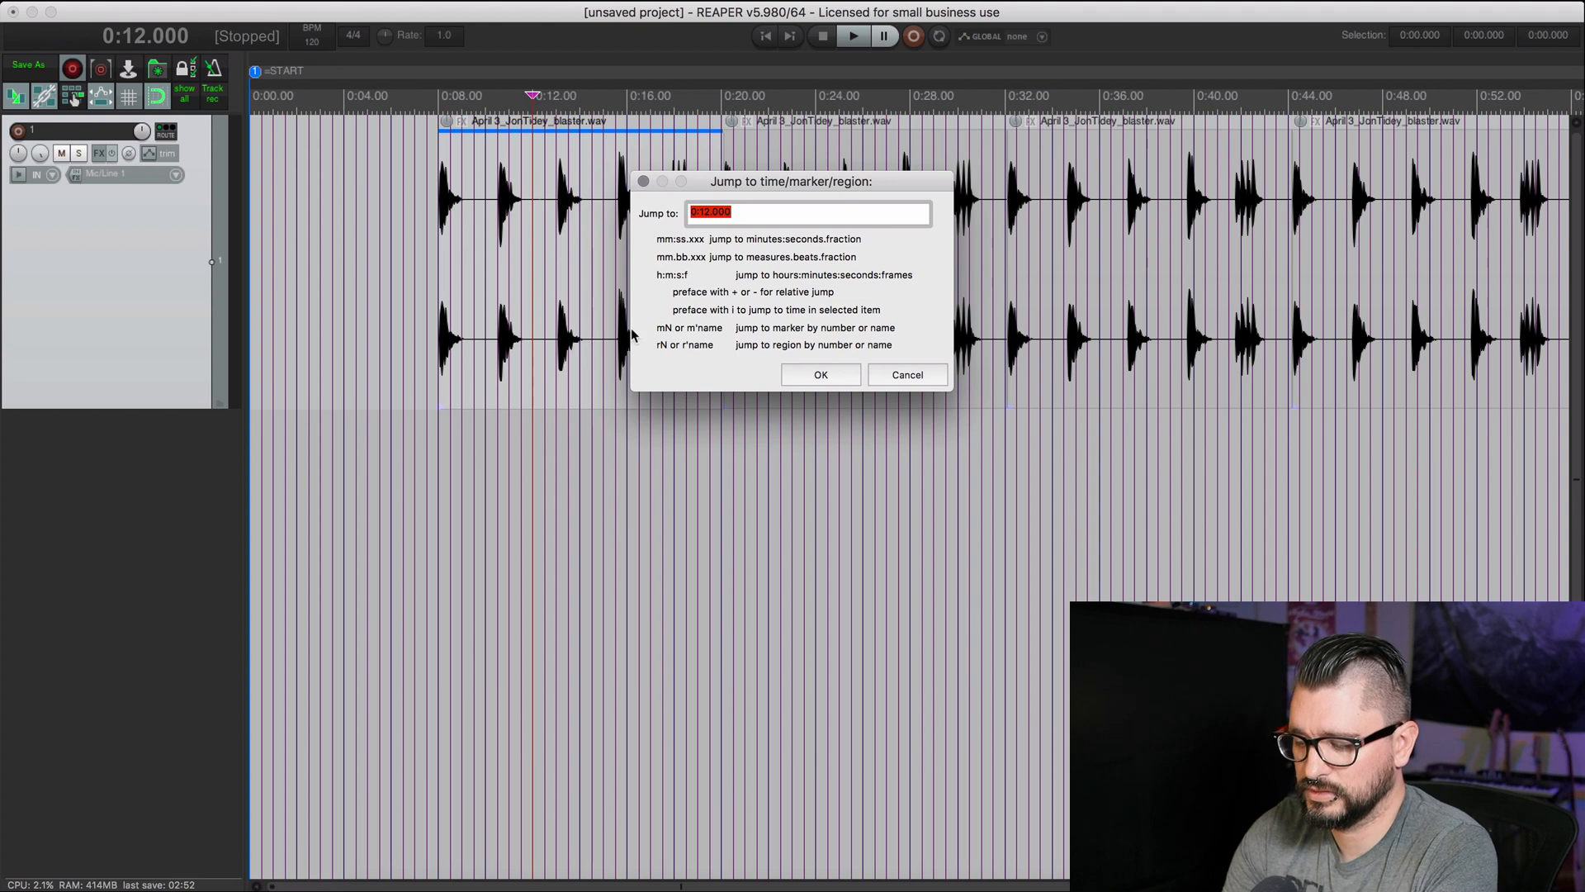
pyautogui.write('i2')
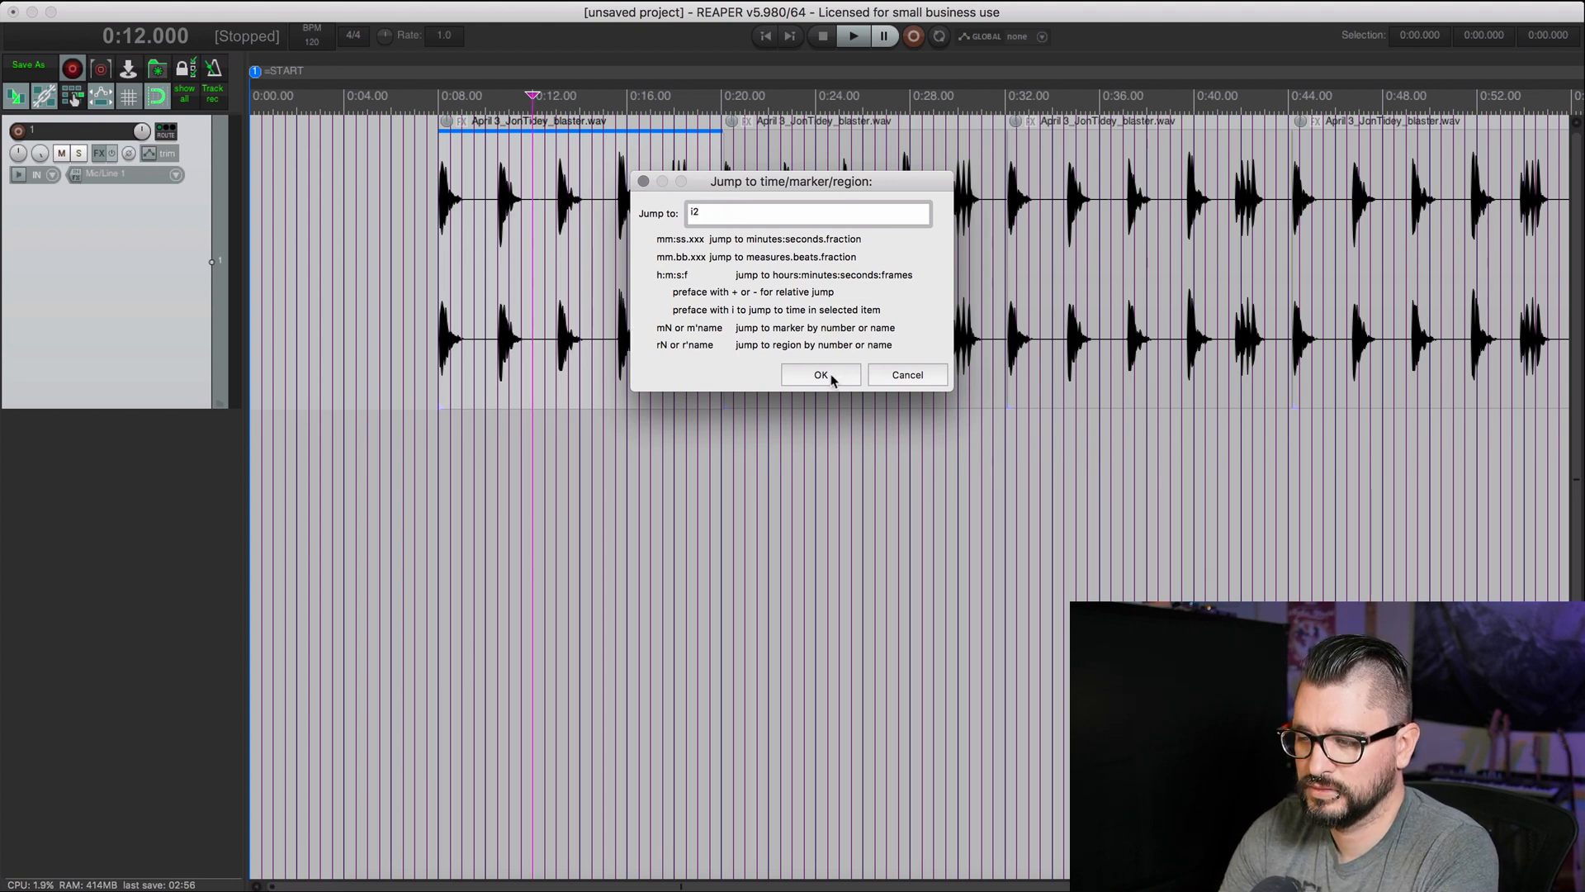
pyautogui.click(822, 375)
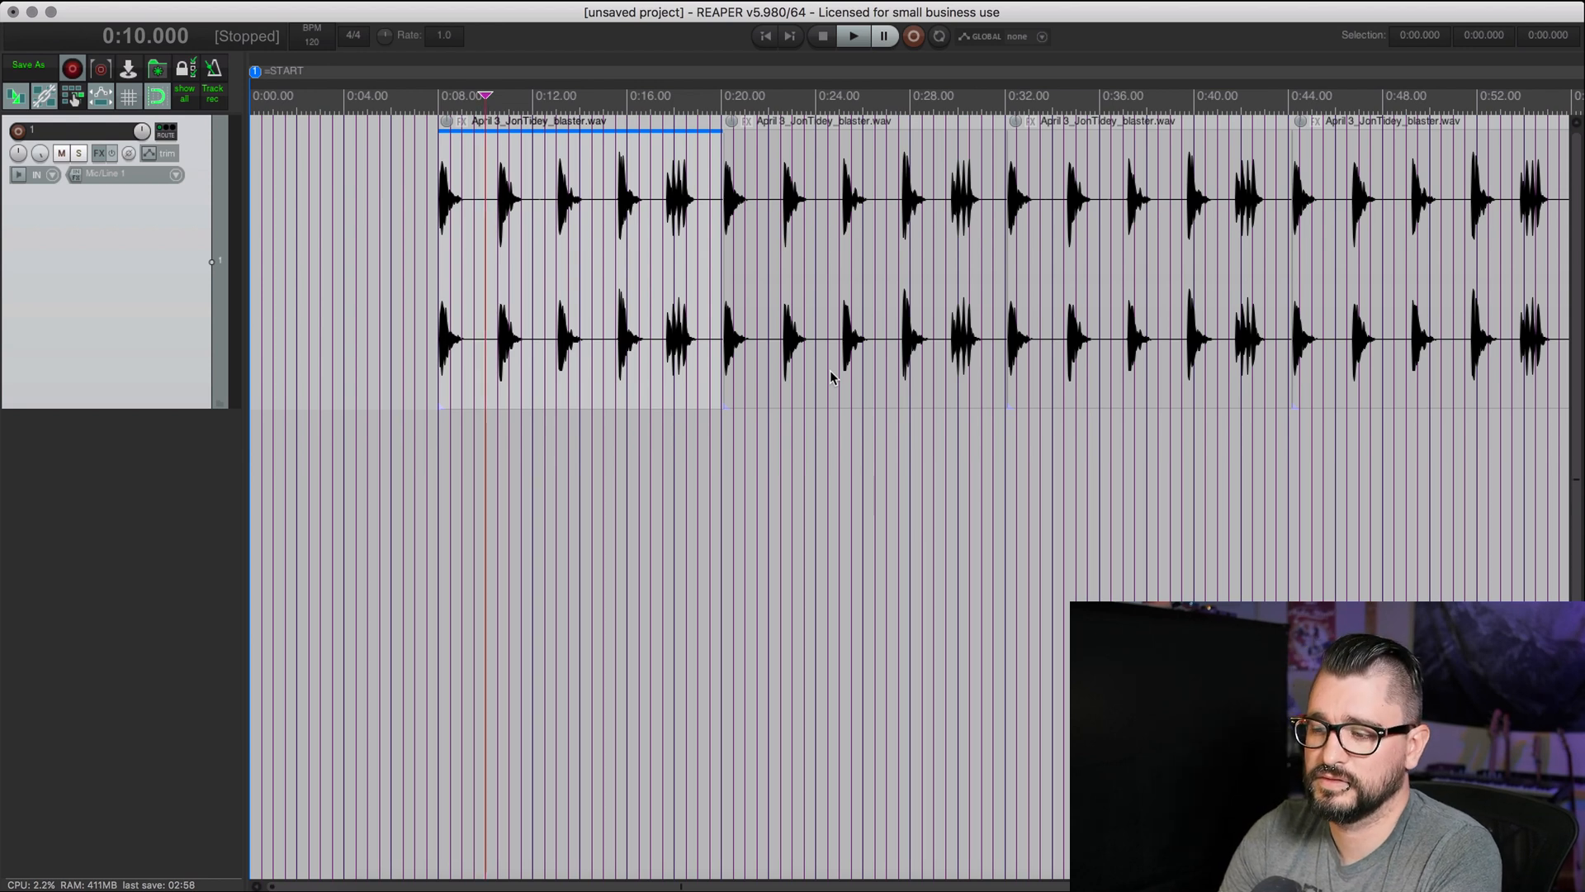
# - Make a time selection from the edit cursor at 0:10.000 back to the first item's start at 0:08.000
pyautogui.scroll(8, 578, 326)
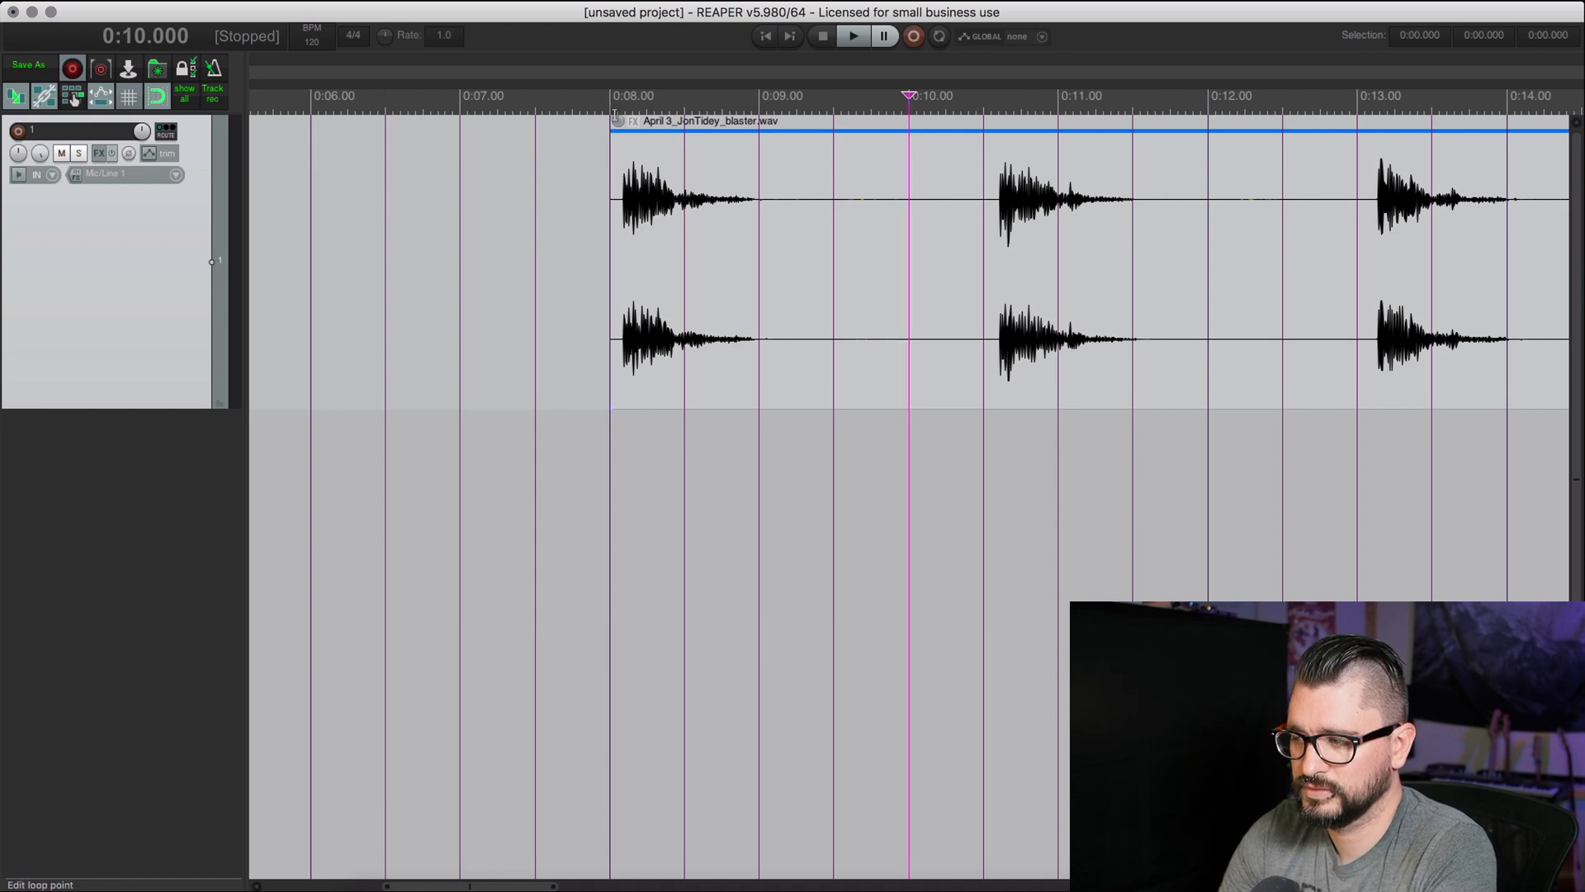
pyautogui.moveTo(909, 107); pyautogui.dragTo(613, 108)
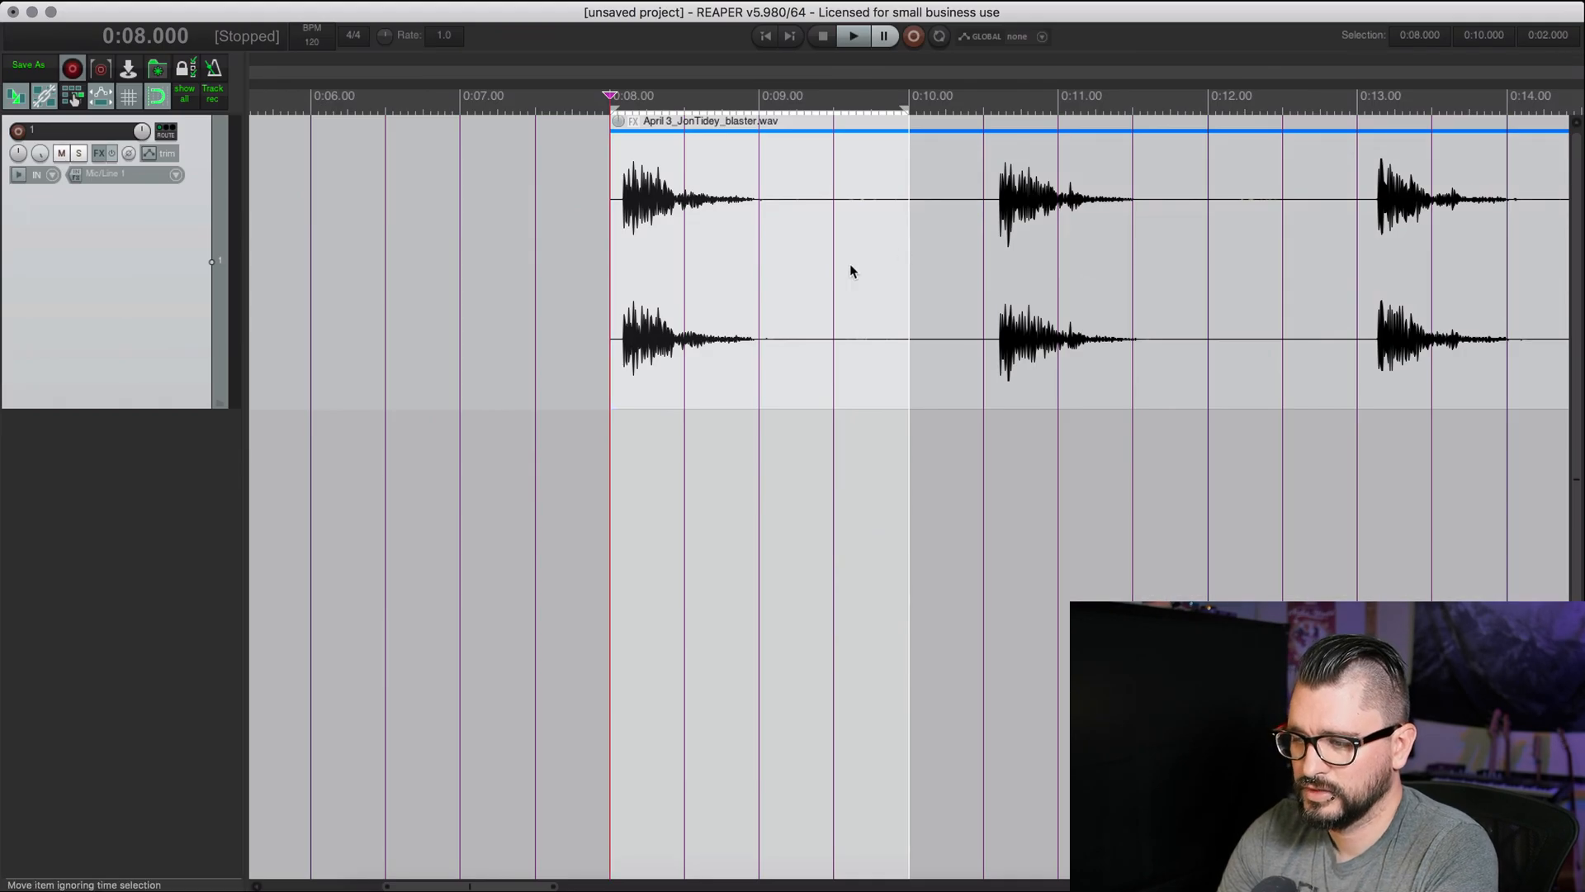
pyautogui.click(845, 265)
# - Select the first three items and jump to the item-relative time i1:10
pyautogui.scroll(-8, 845, 265)
pyautogui.click(596, 262)
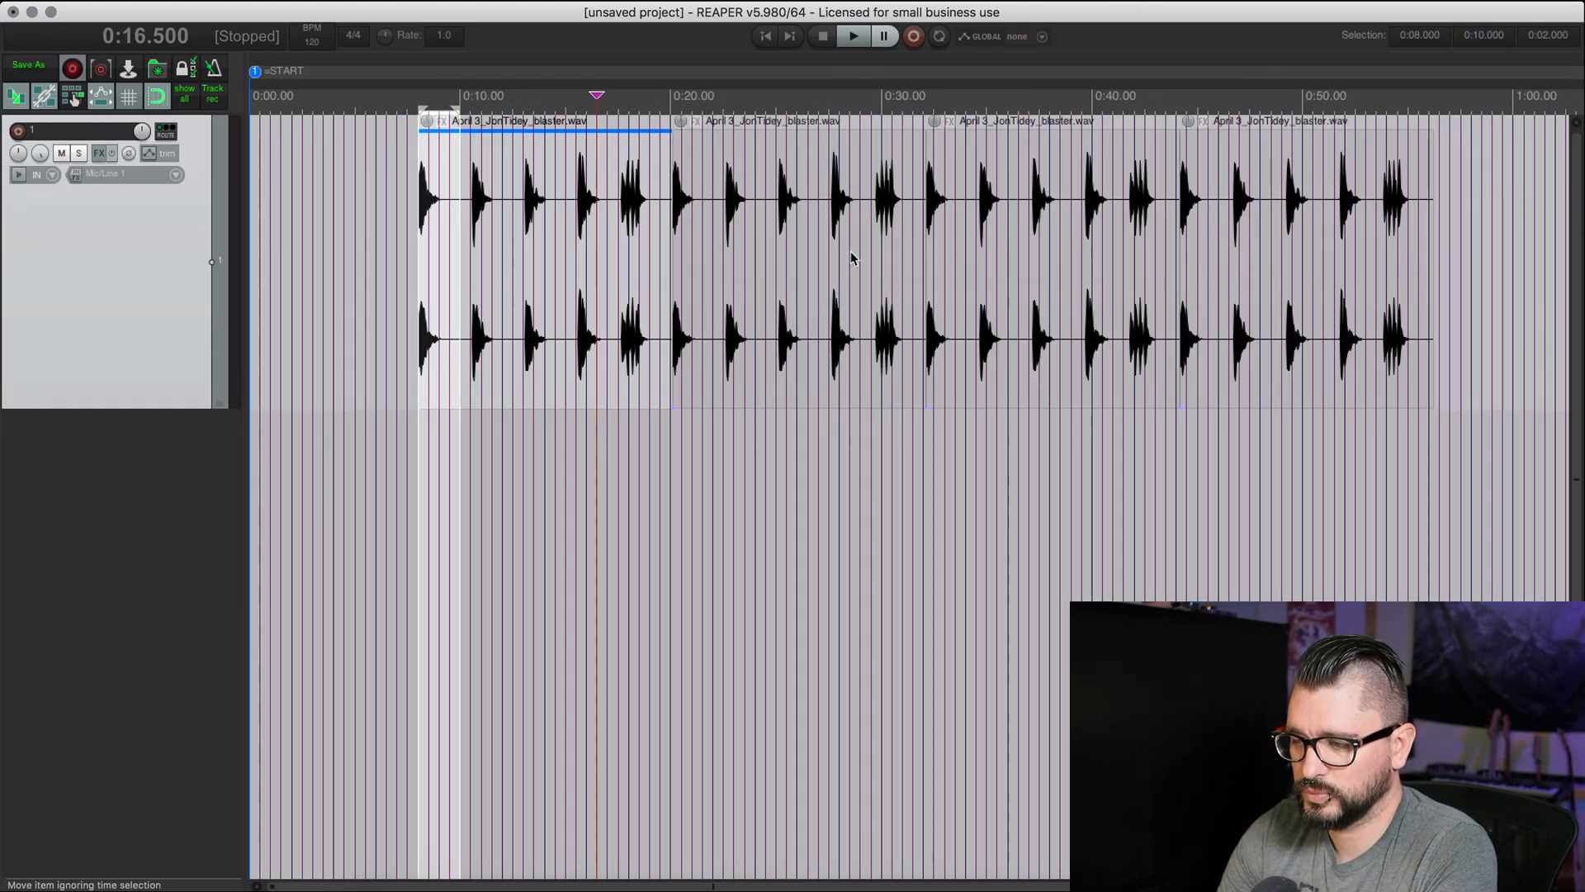
pyautogui.keyDown('shift'); pyautogui.click(1026, 258); pyautogui.keyUp('shift')
pyautogui.press('super+j')
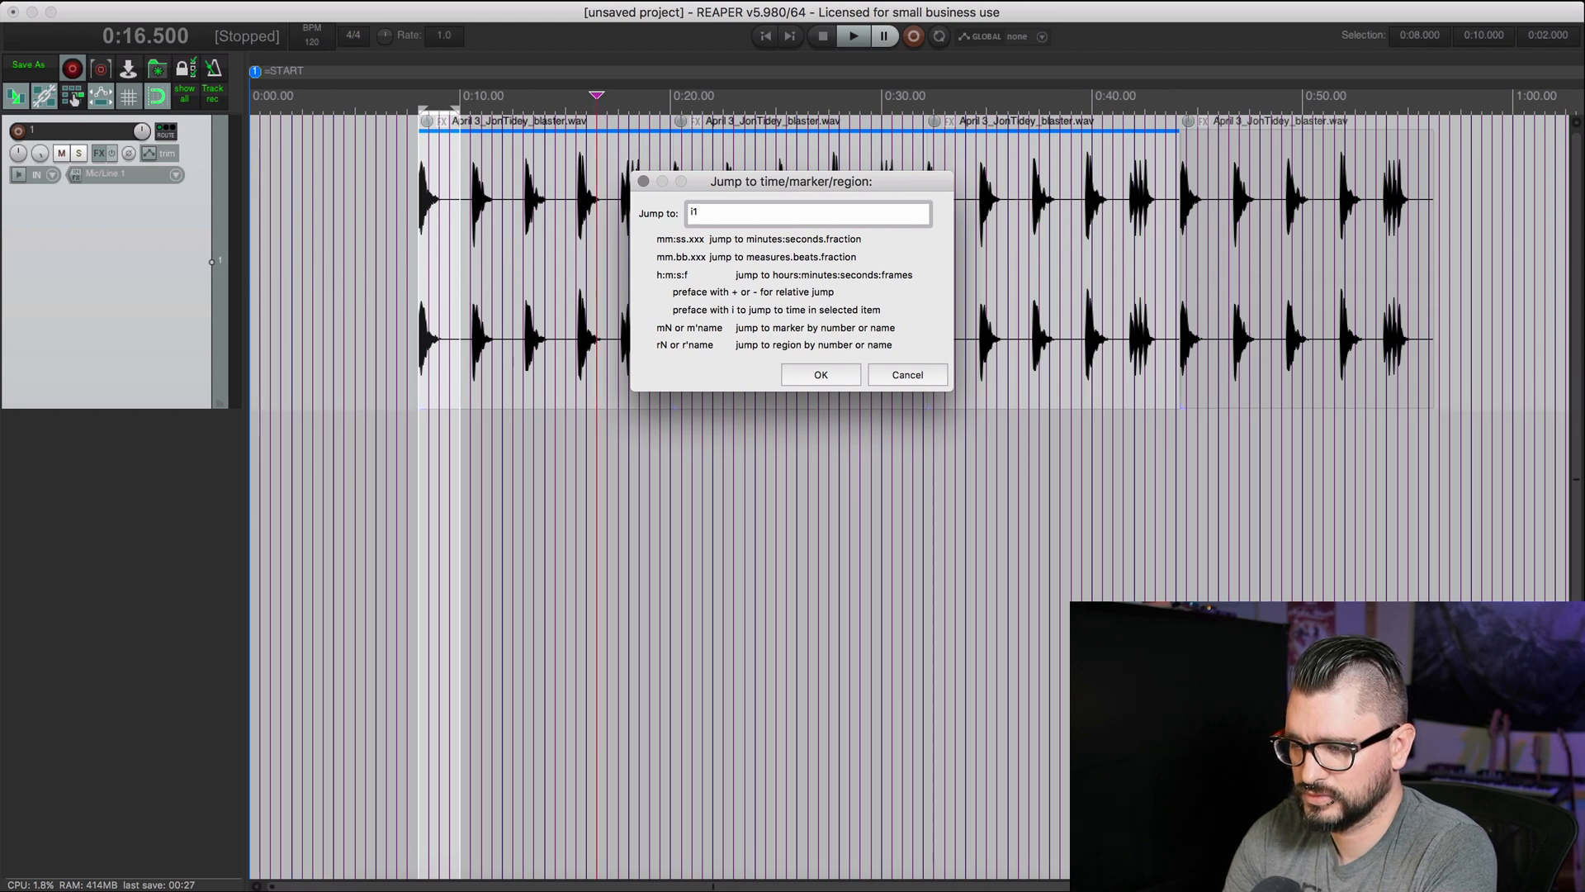
pyautogui.write(':')
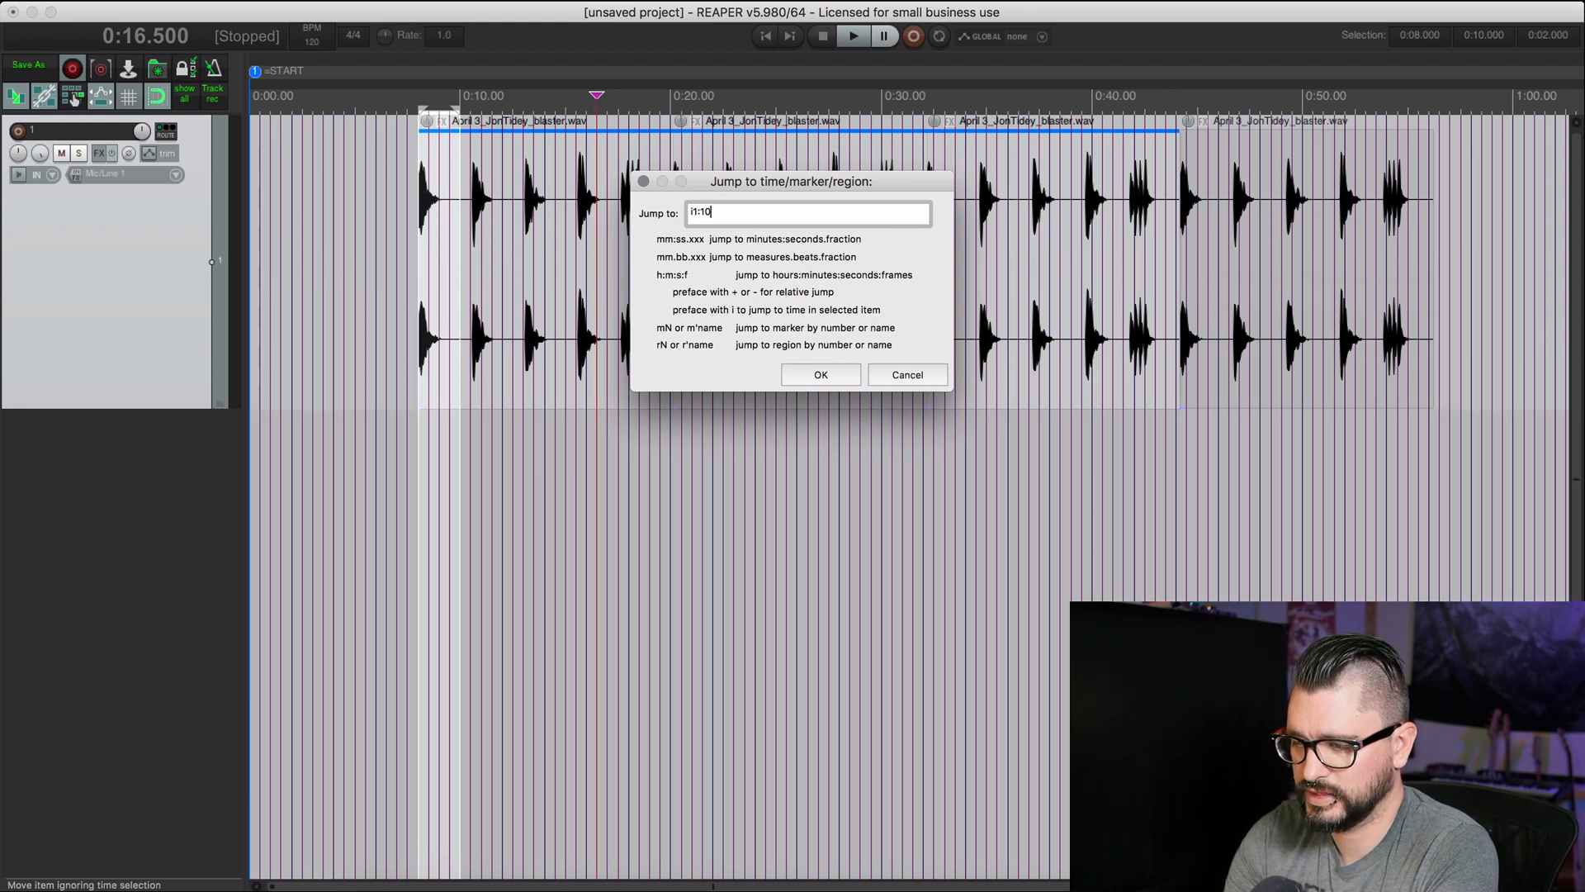
pyautogui.write('10')
pyautogui.press('Return')
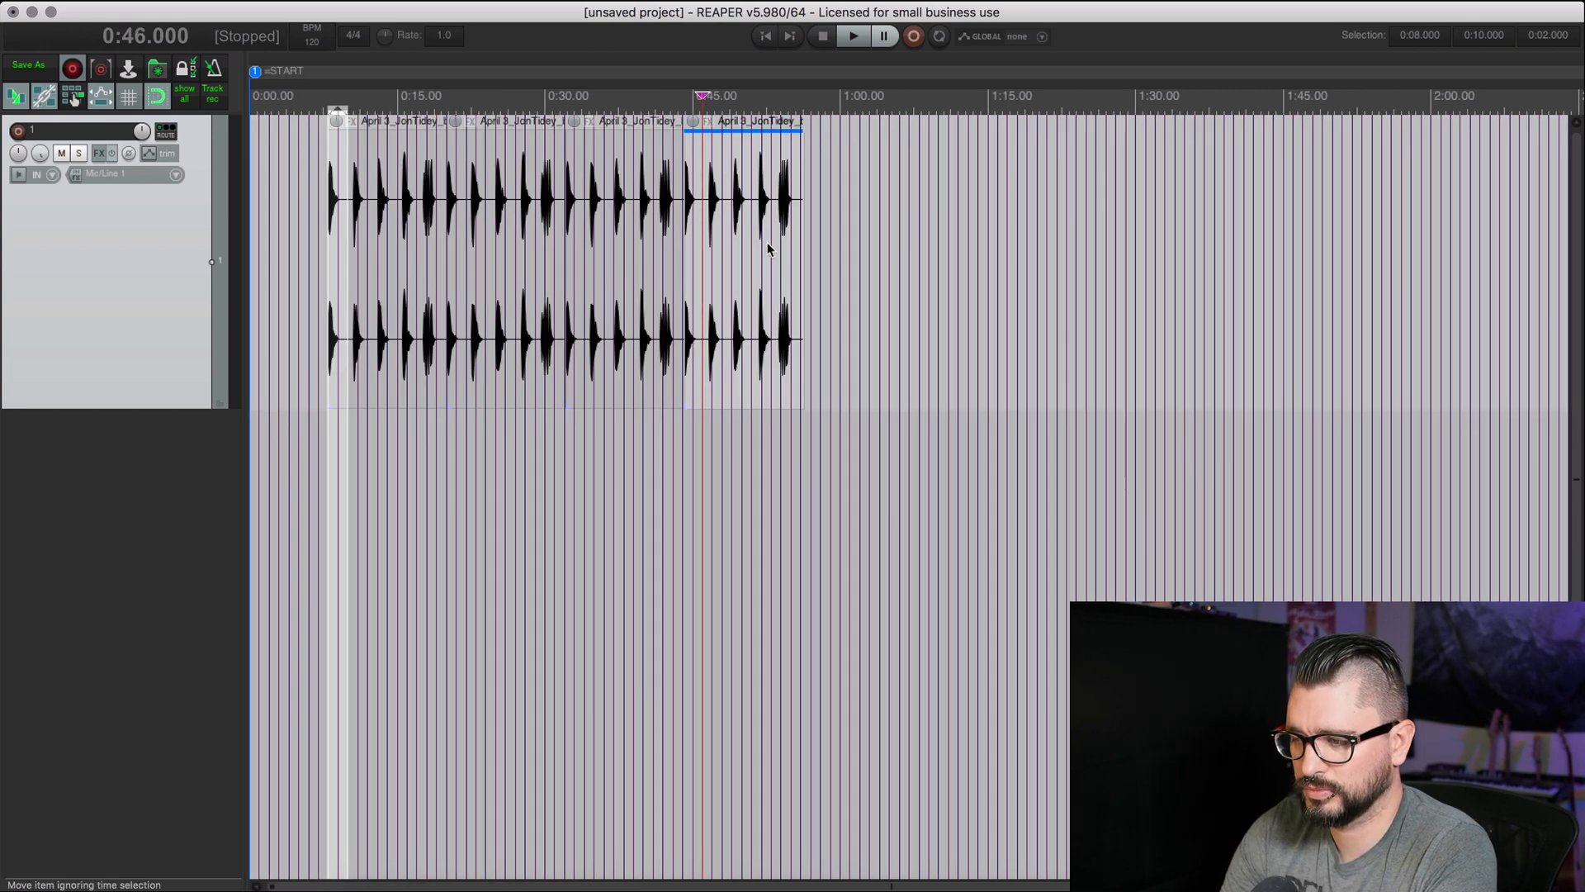
# - Move the fourth item so it starts at 1:00.00 and place the edit cursor inside it at 1:01.500
pyautogui.moveTo(768, 240); pyautogui.dragTo(949, 256)
pyautogui.click(886, 282)
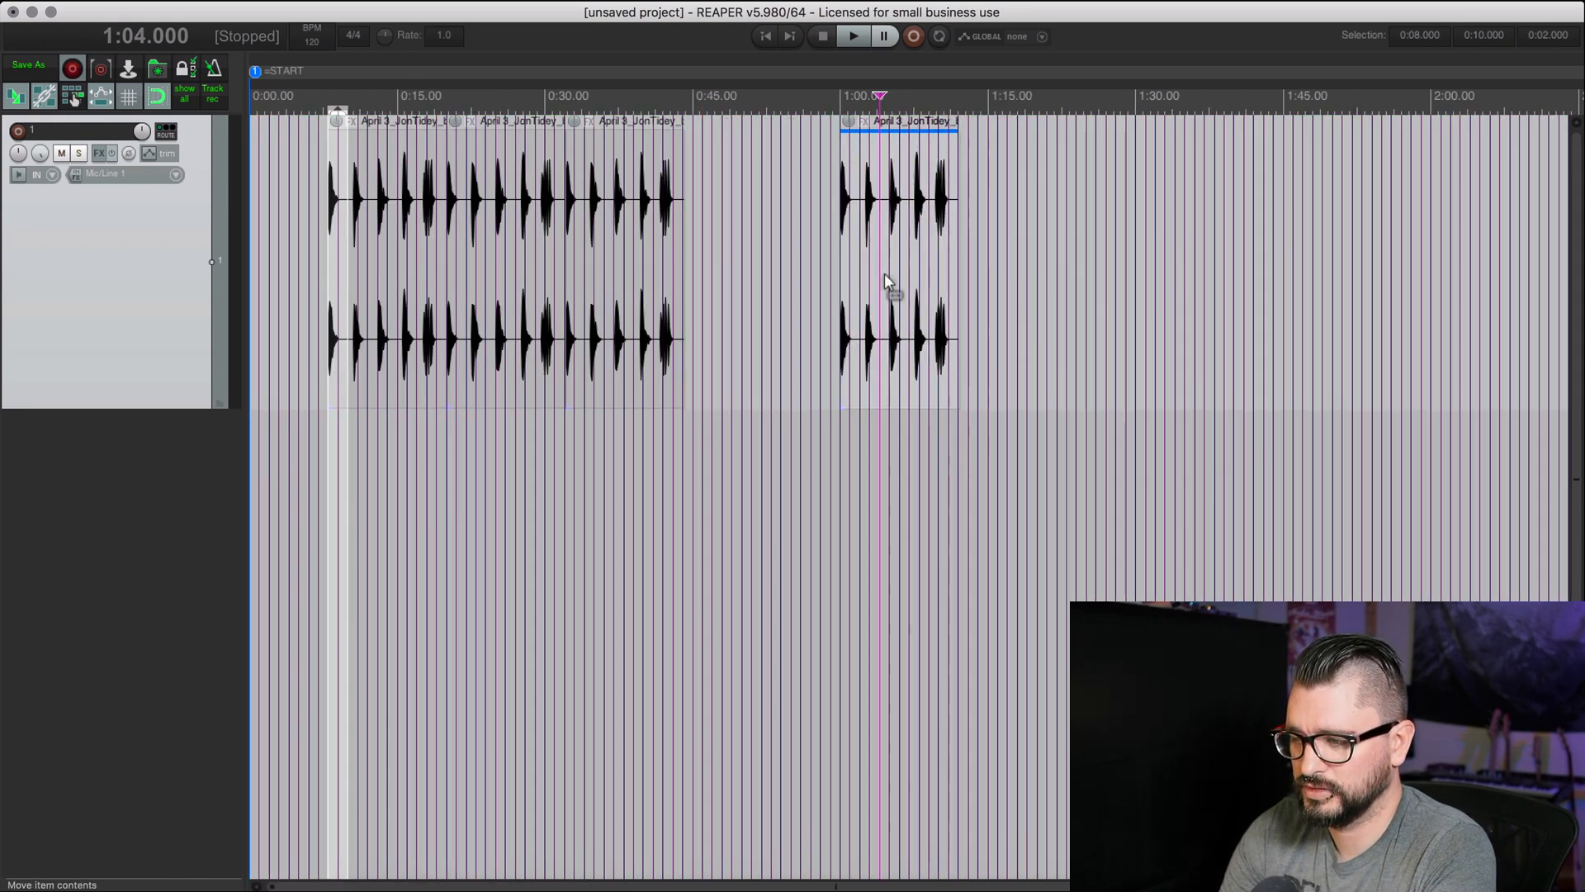
pyautogui.scroll(3, 885, 281)
pyautogui.hscroll(5, 1280, 254)
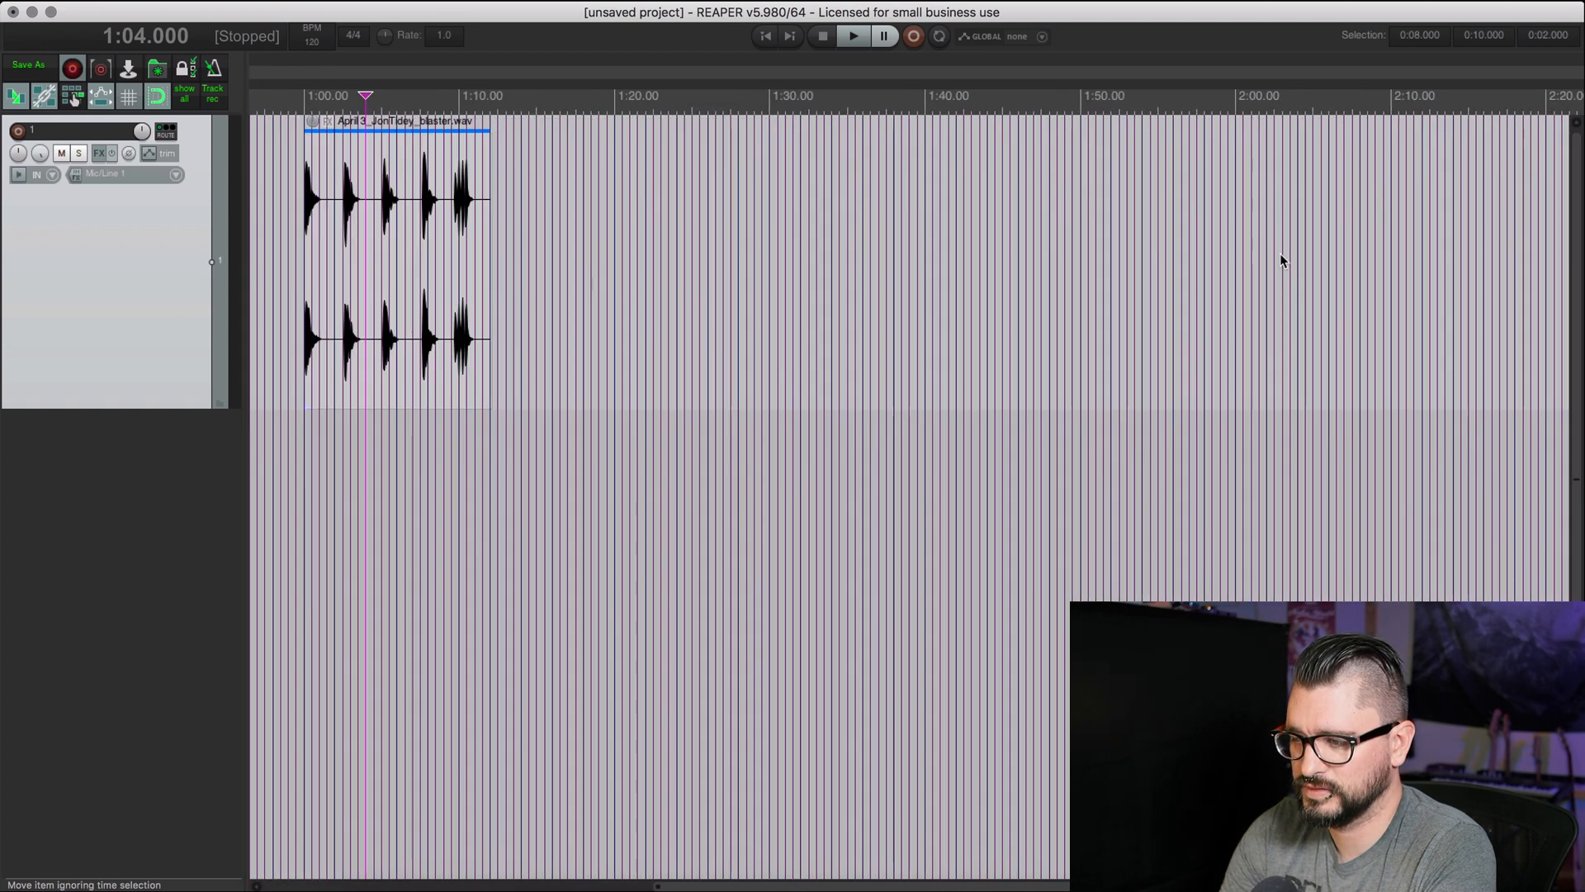
pyautogui.click(329, 294)
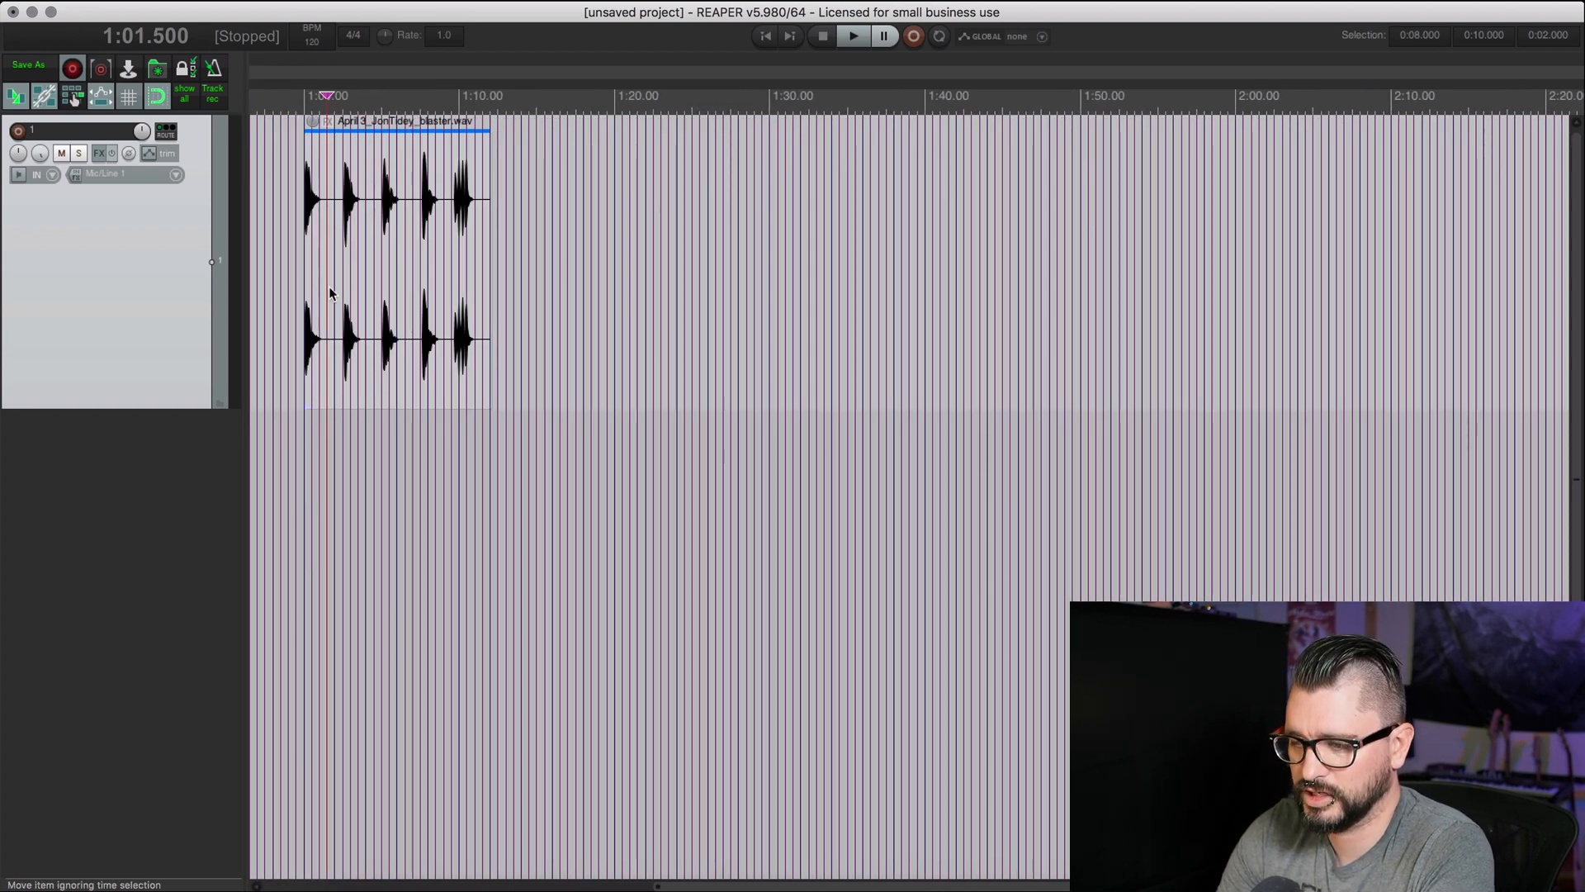
# - Jump the edit cursor to i0:15, measured from the start of the moved item
pyautogui.press('super+j')
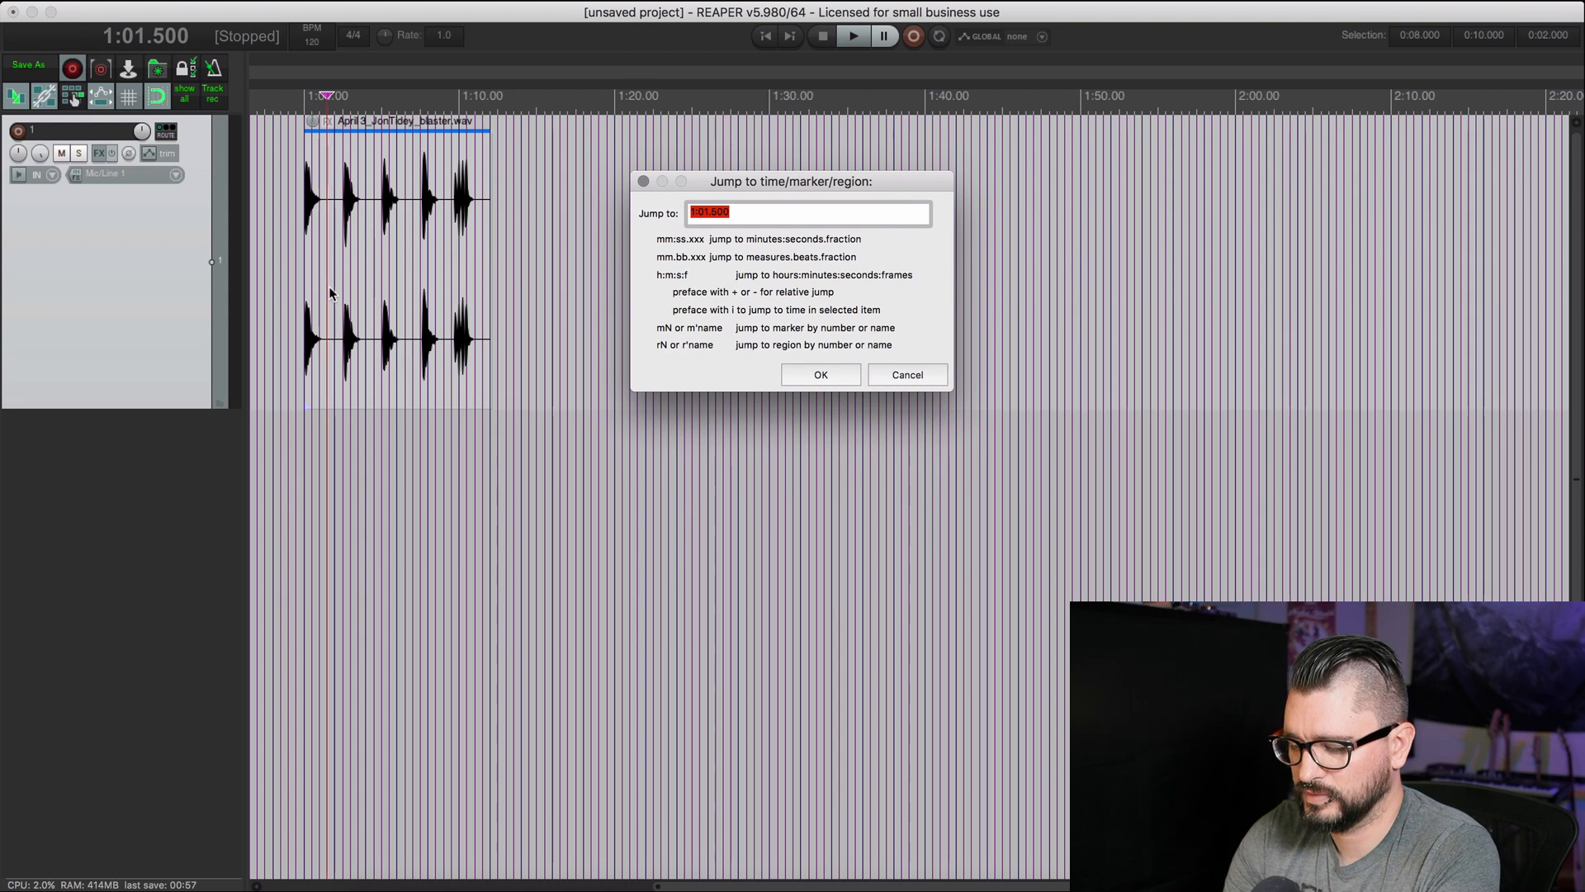
pyautogui.write('i')
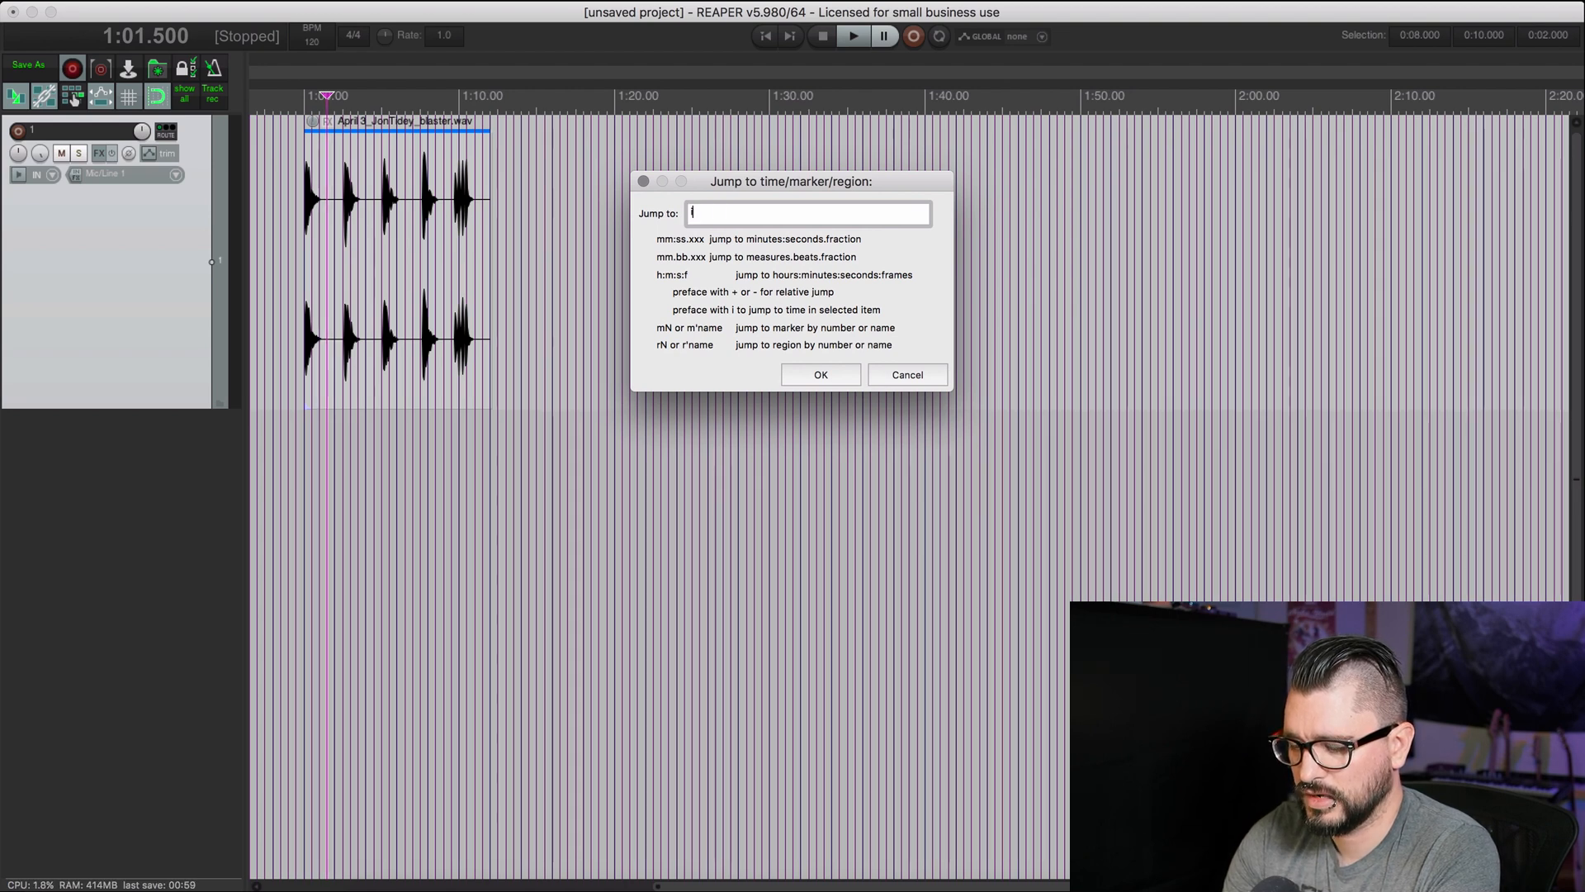
pyautogui.write('15')
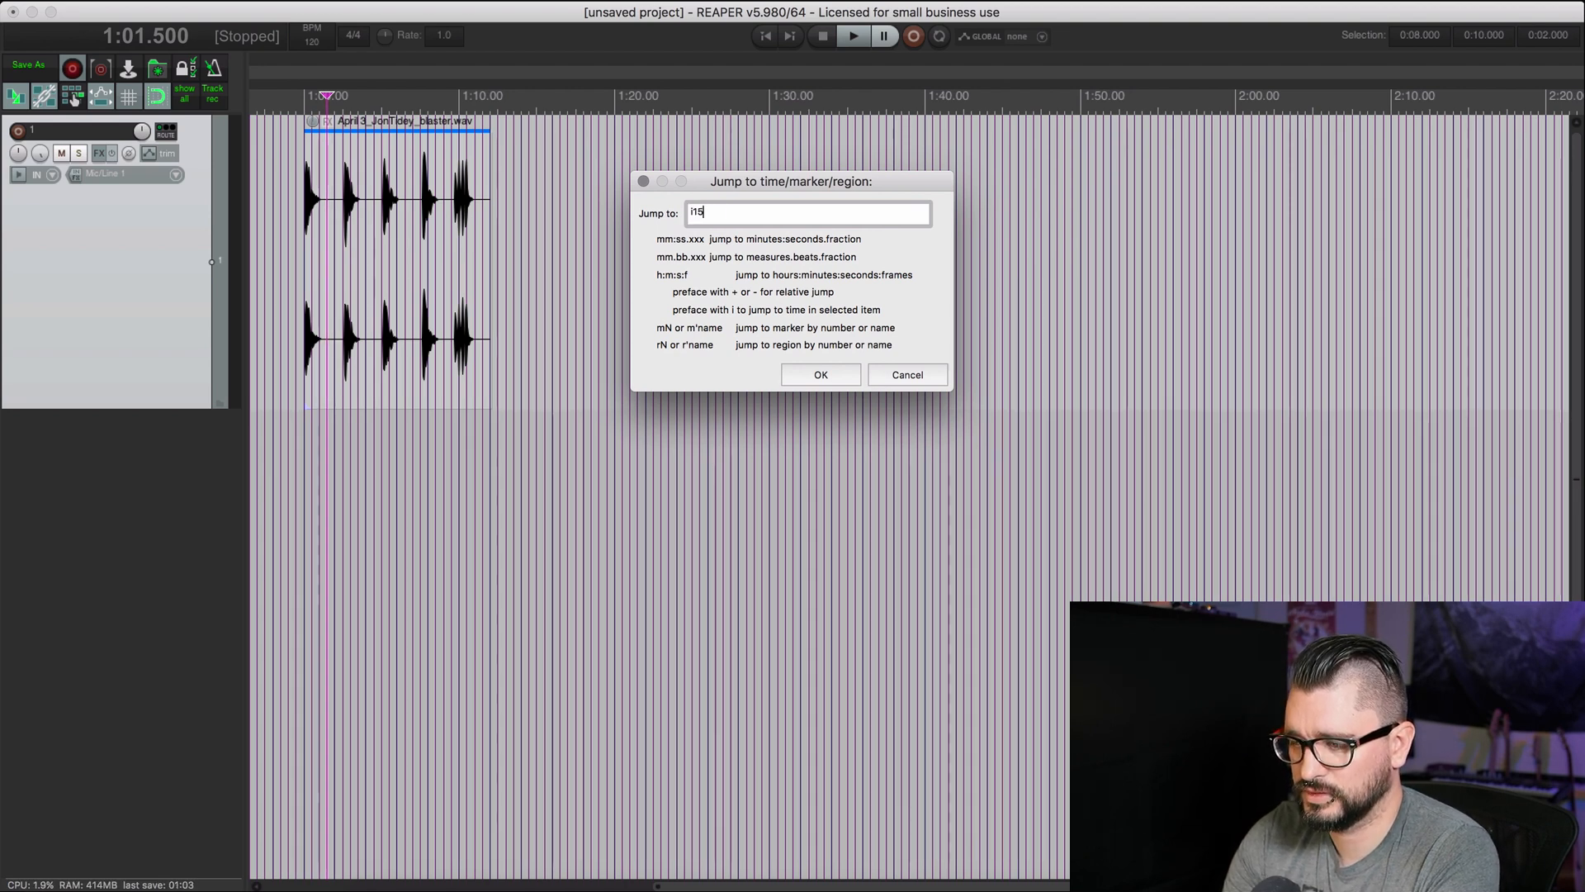
pyautogui.write('0:')
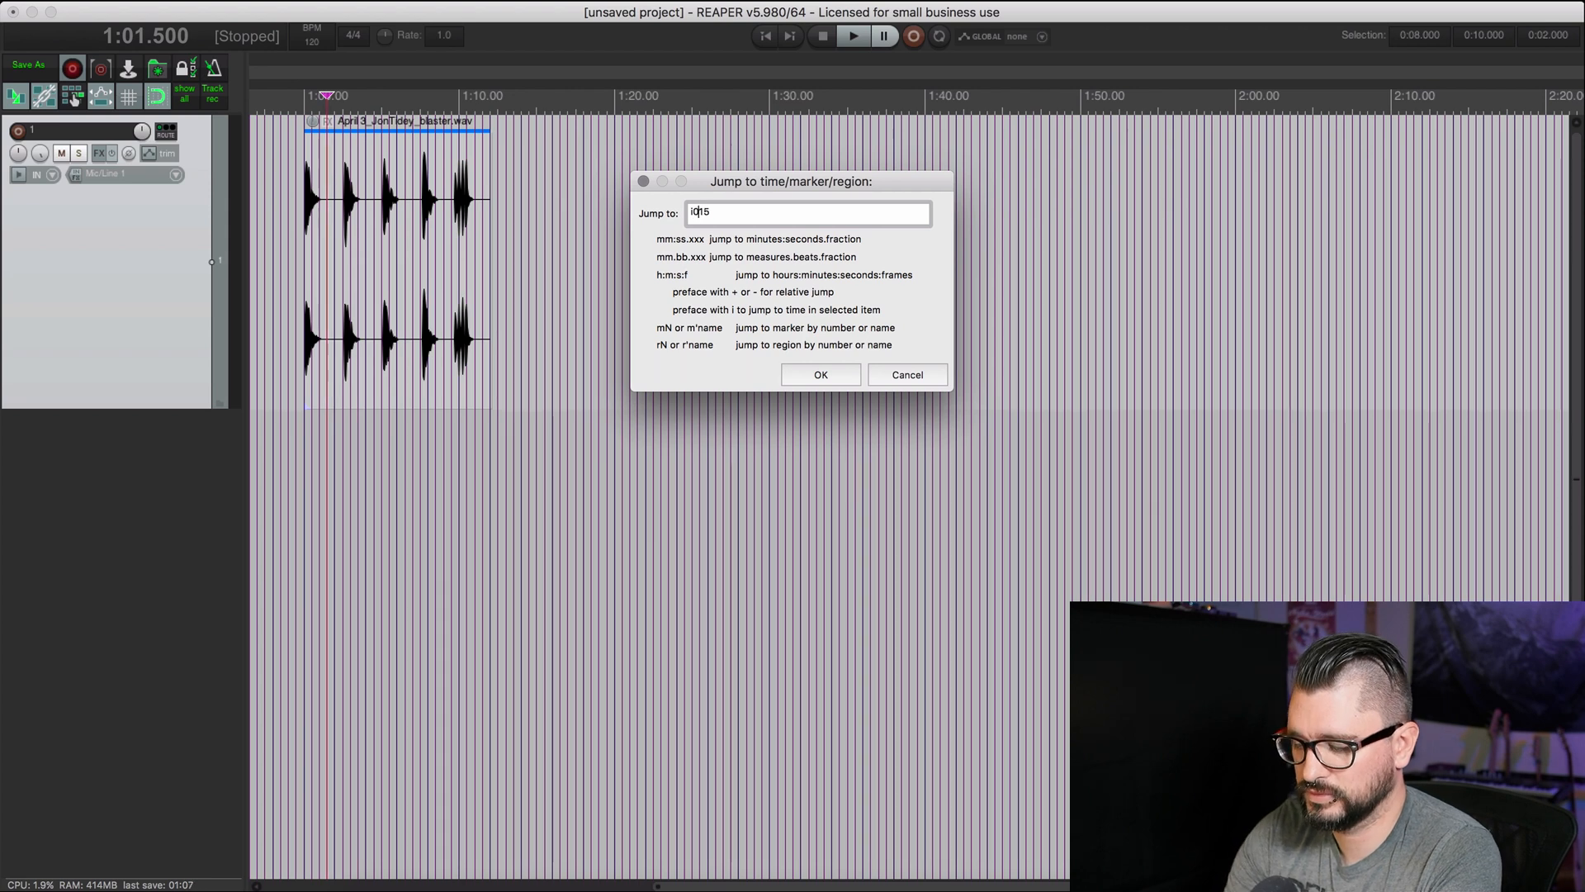
pyautogui.click(836, 372)
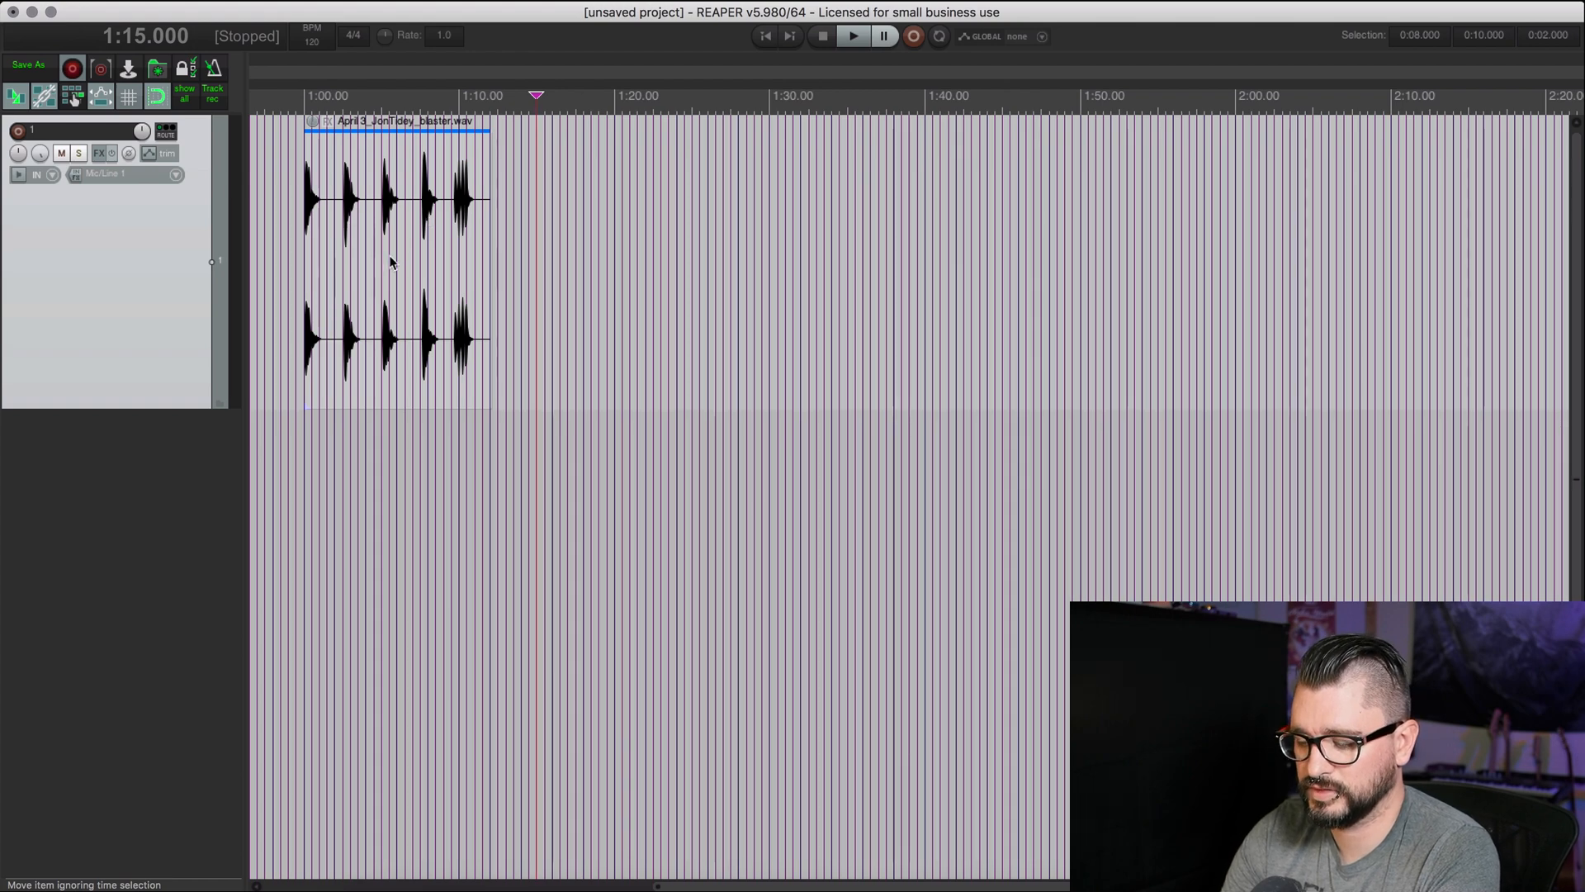
# - Paste a copy of the audio item at the edit cursor at 1:15.000
pyautogui.press('super+v')
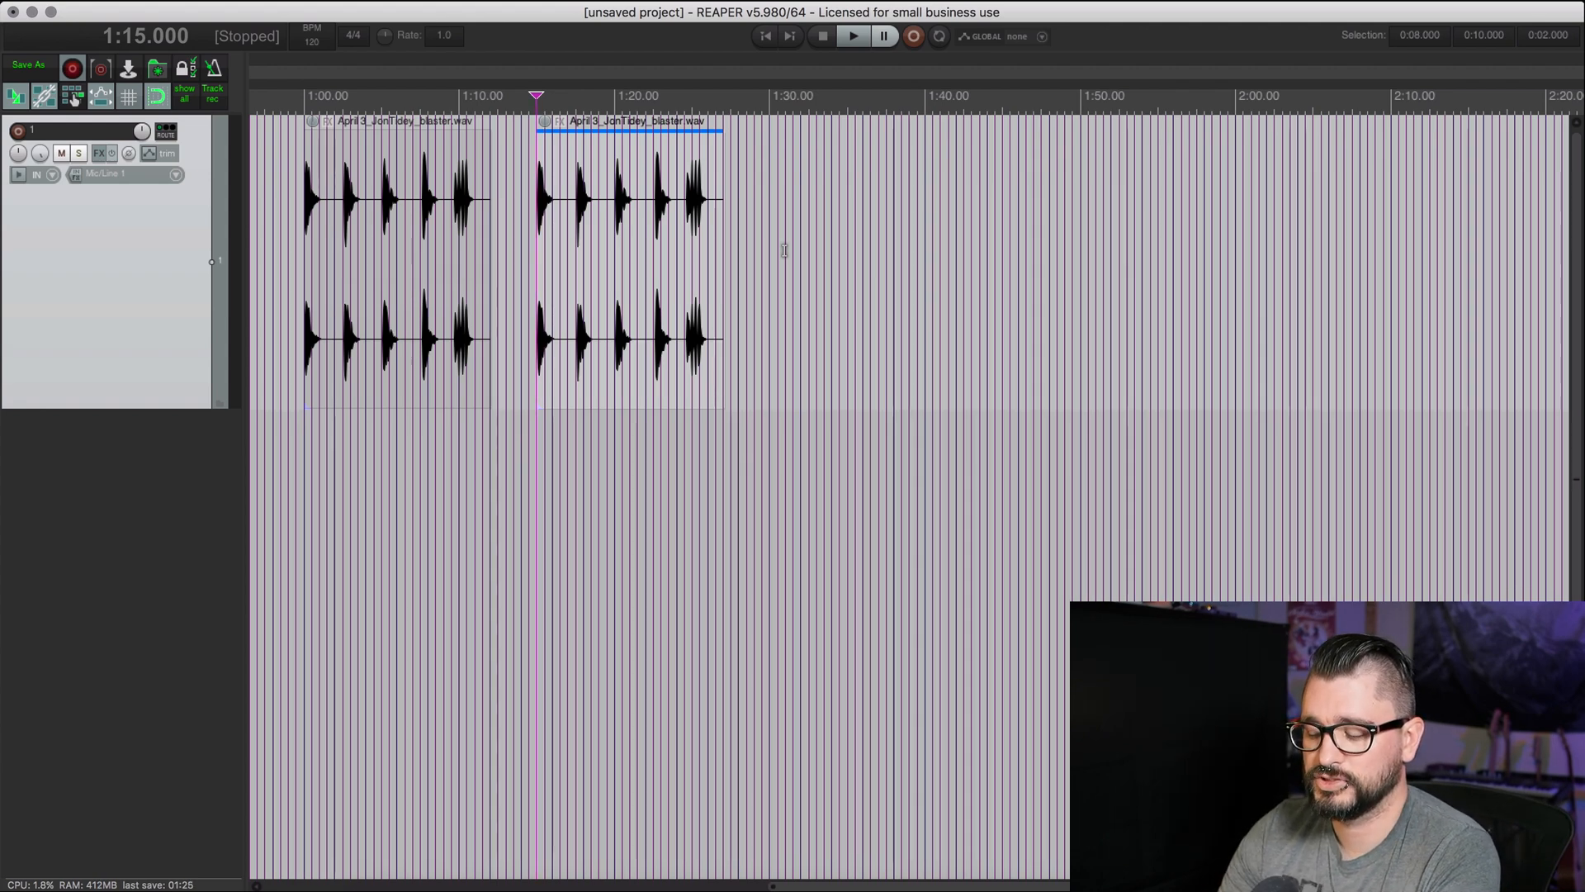
pyautogui.hscroll(-10, 665, 347)
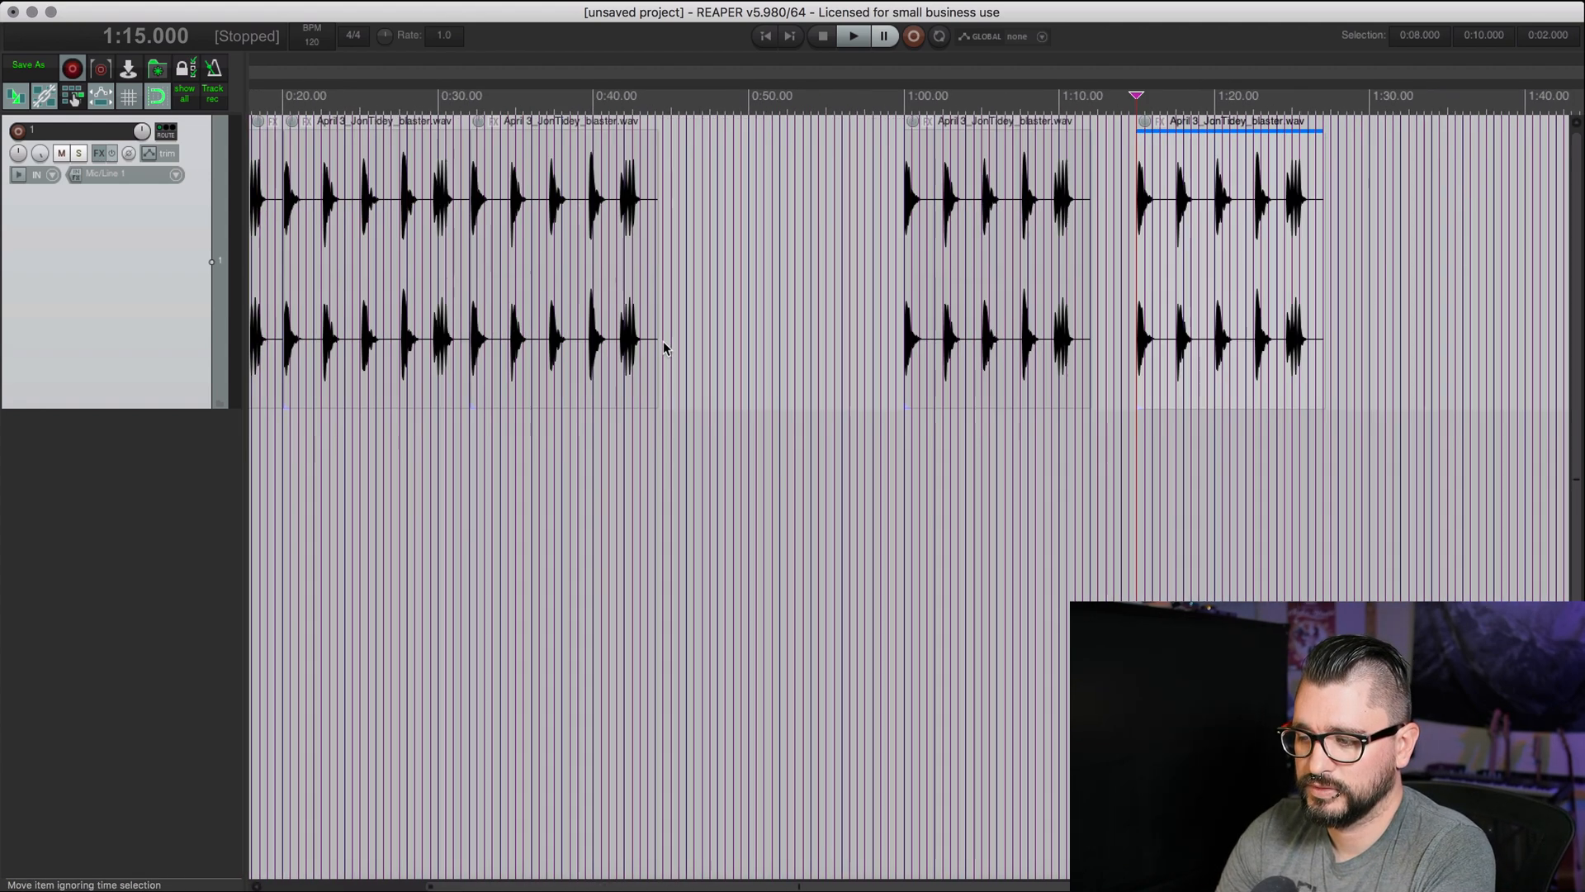
pyautogui.hscroll(-3, 664, 347)
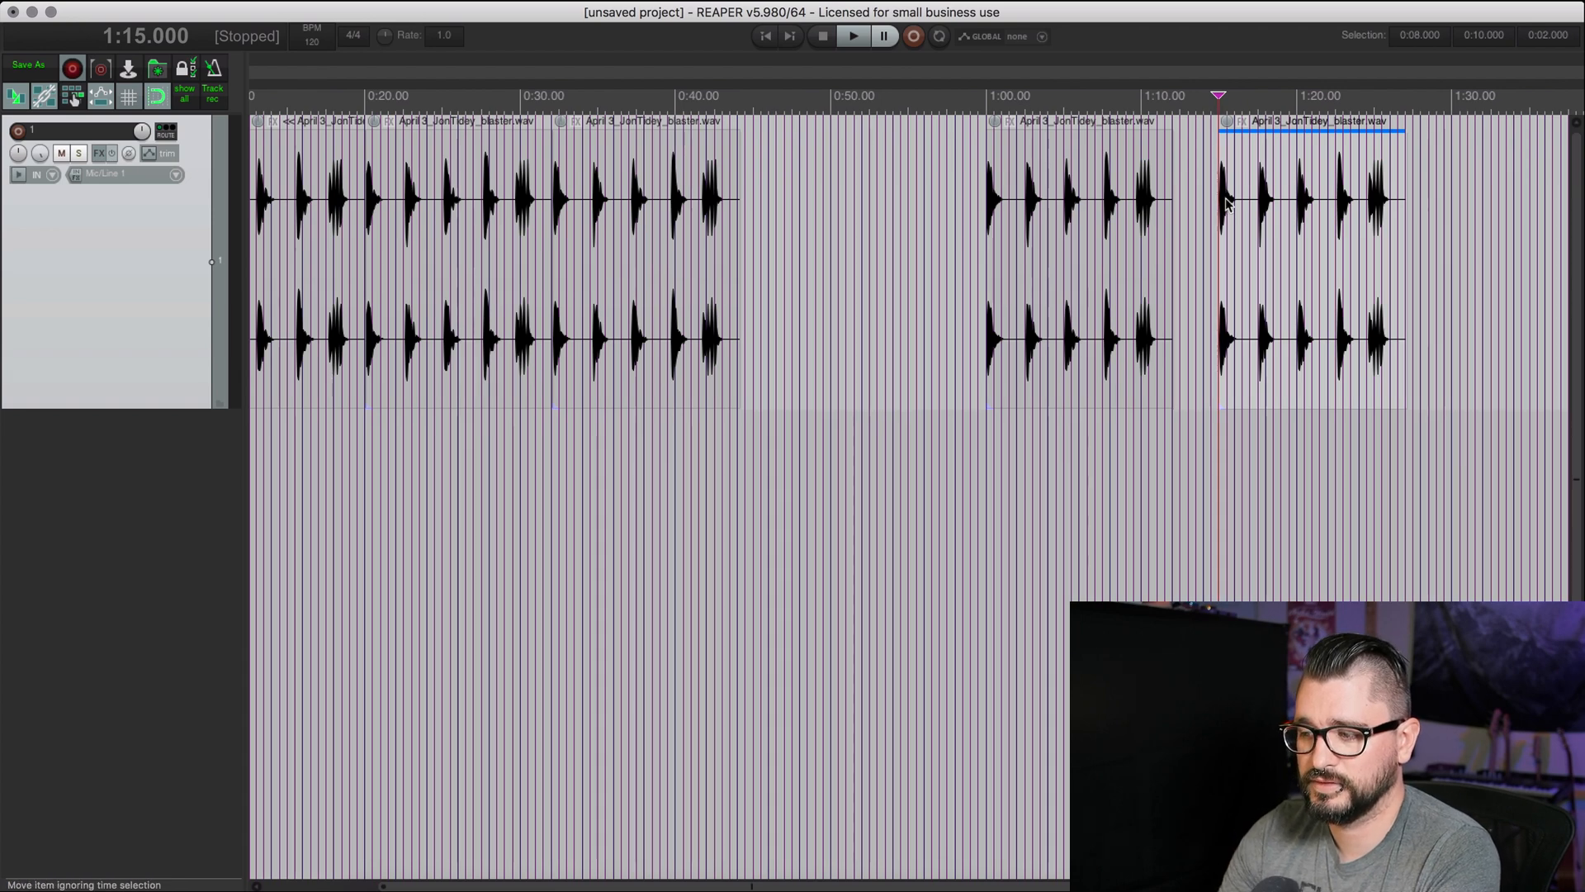
pyautogui.scroll(-4, 1227, 204)
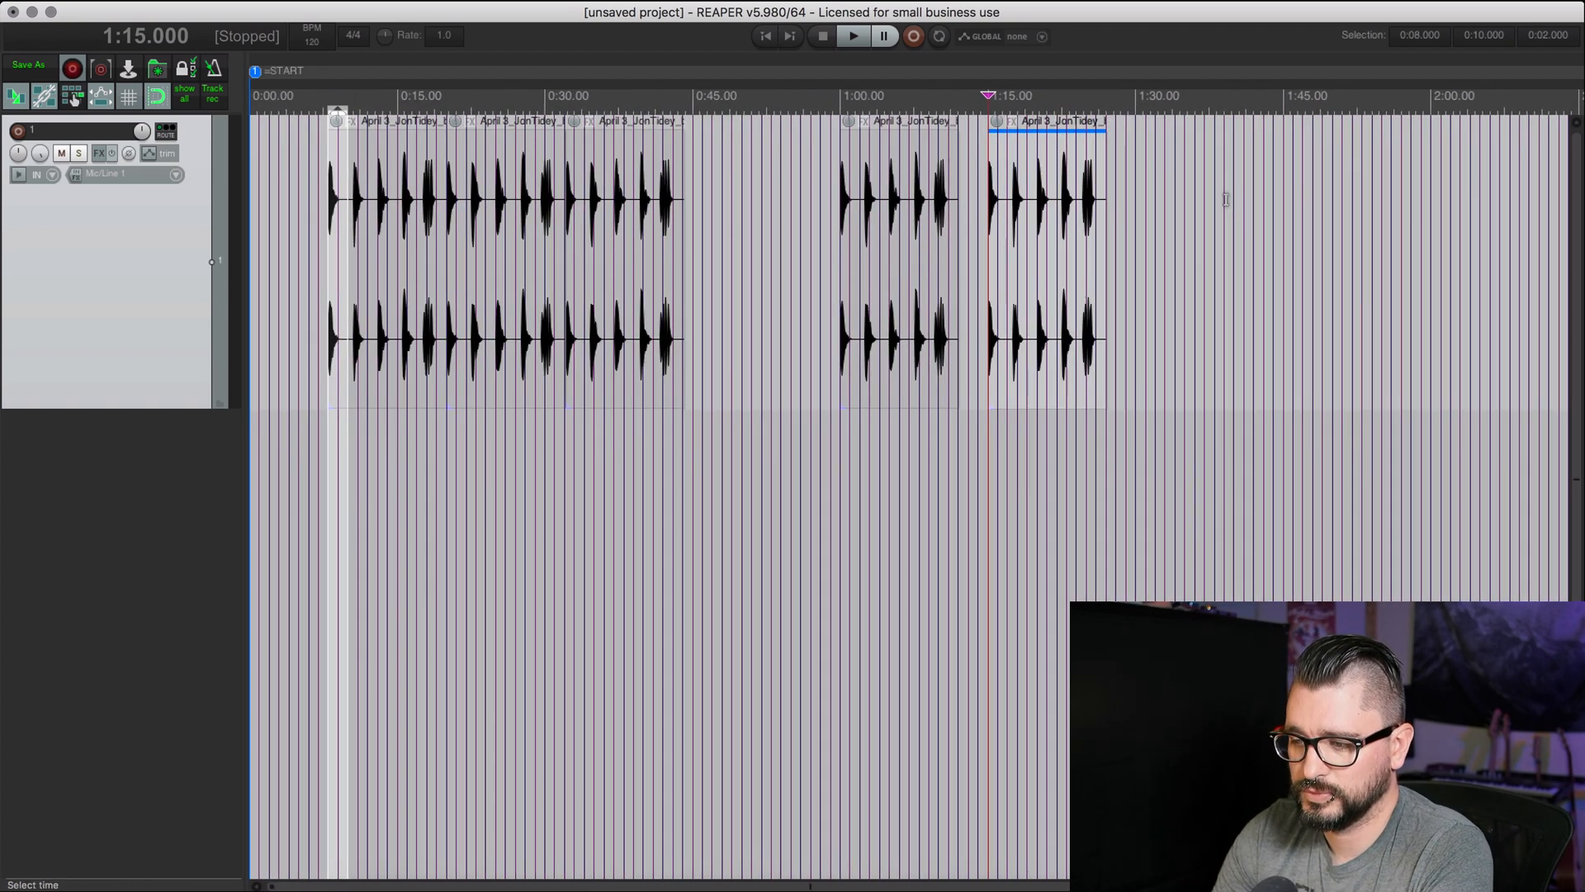
# - Select the item starting at 1:00 with the edit cursor at 1:08.000 and jump forward by the relative value +3
pyautogui.click(513, 238)
pyautogui.click(918, 249)
pyautogui.press('super+j')
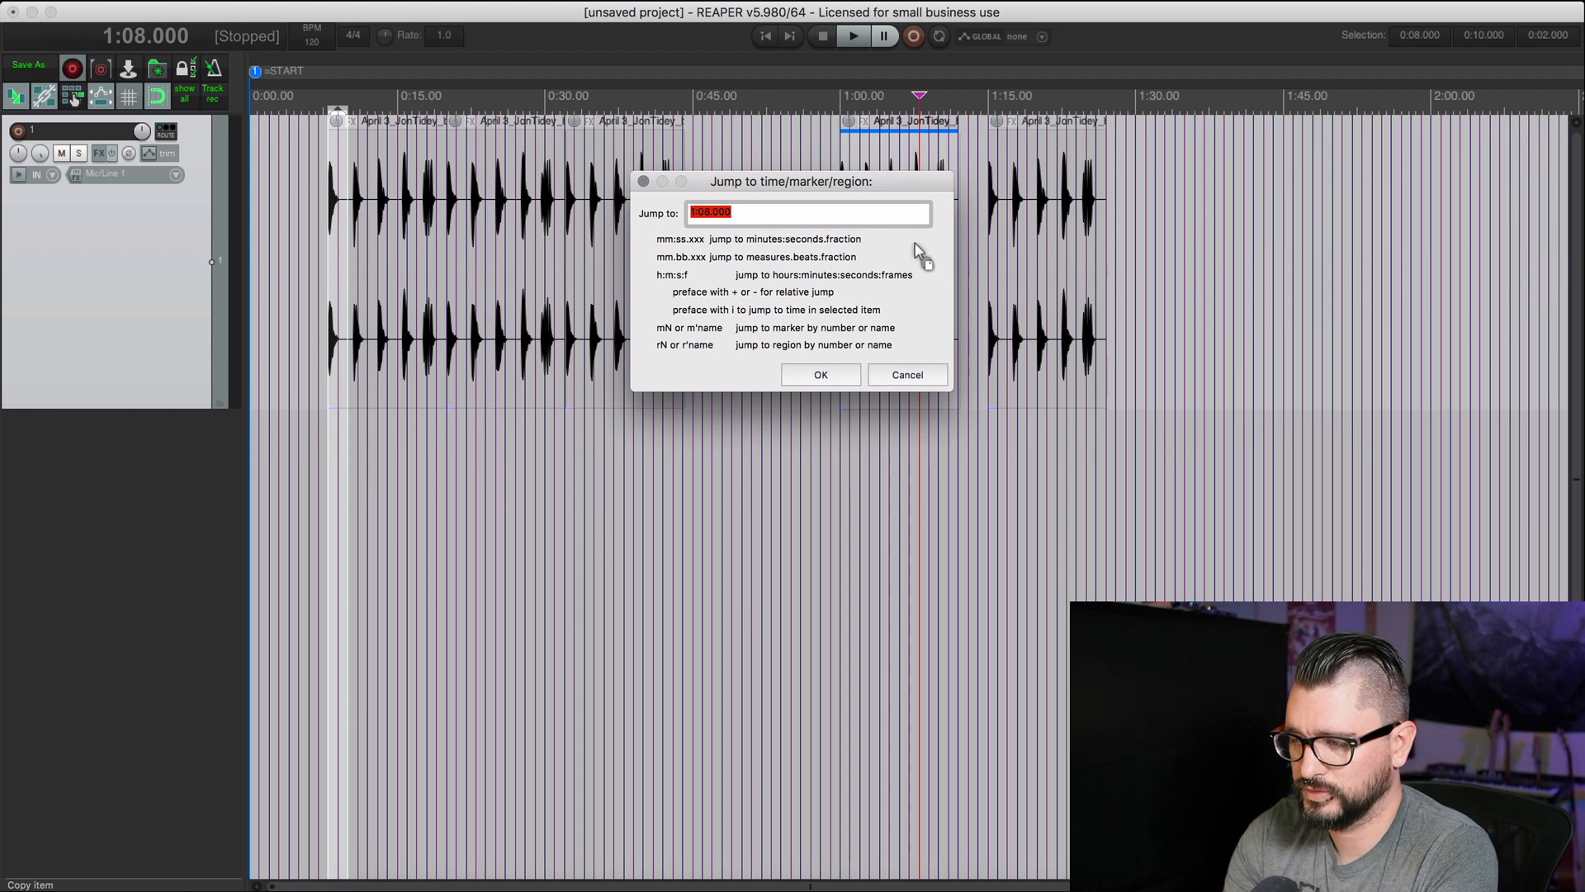
pyautogui.write('+3')
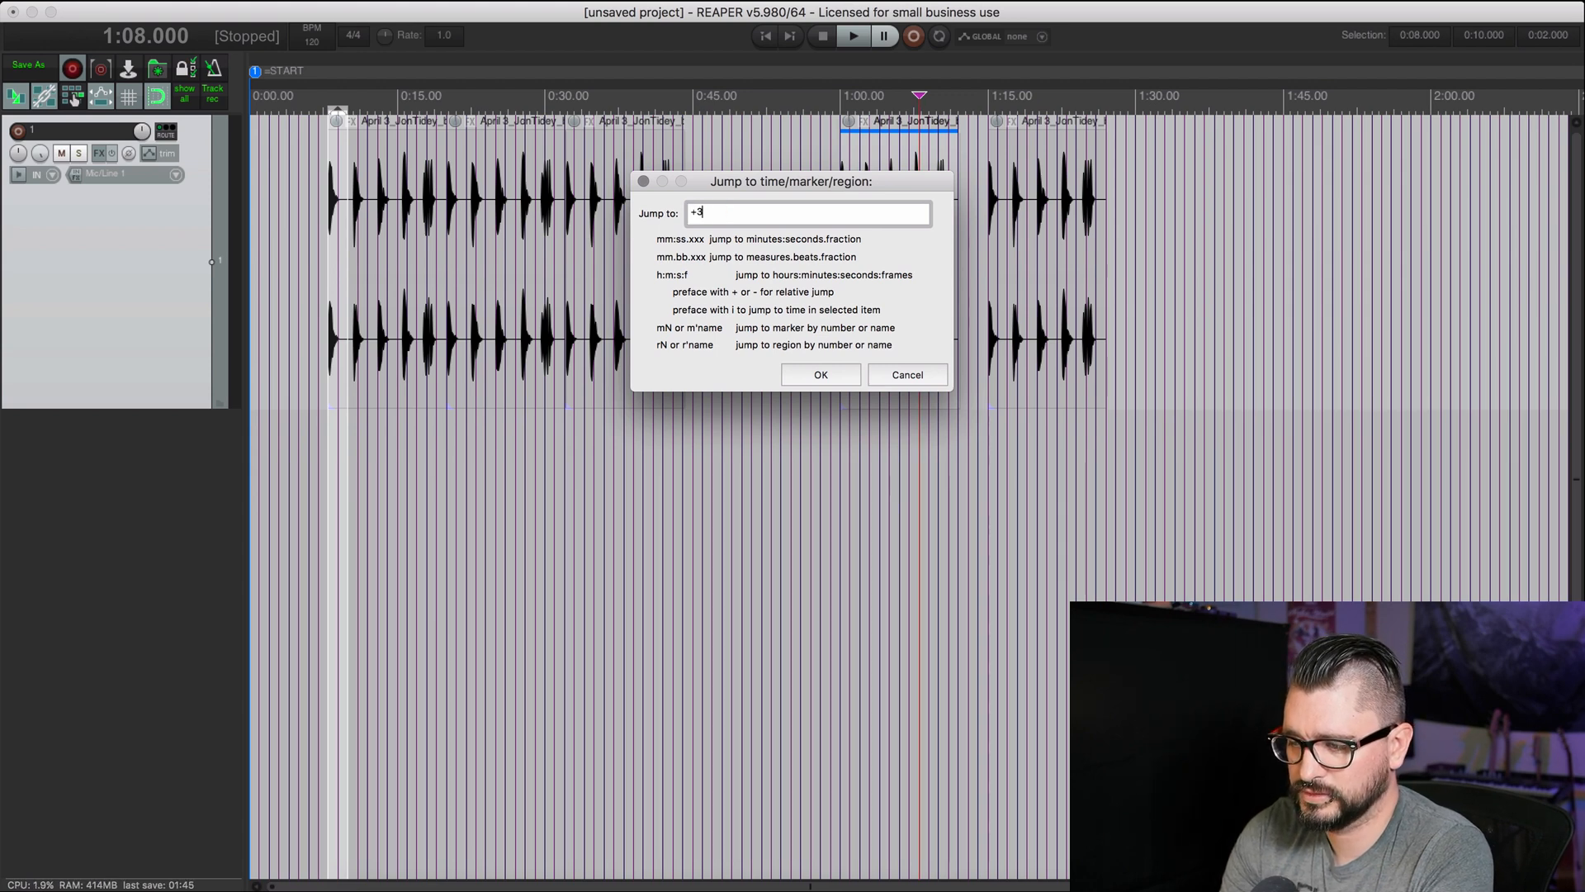
pyautogui.press('Return')
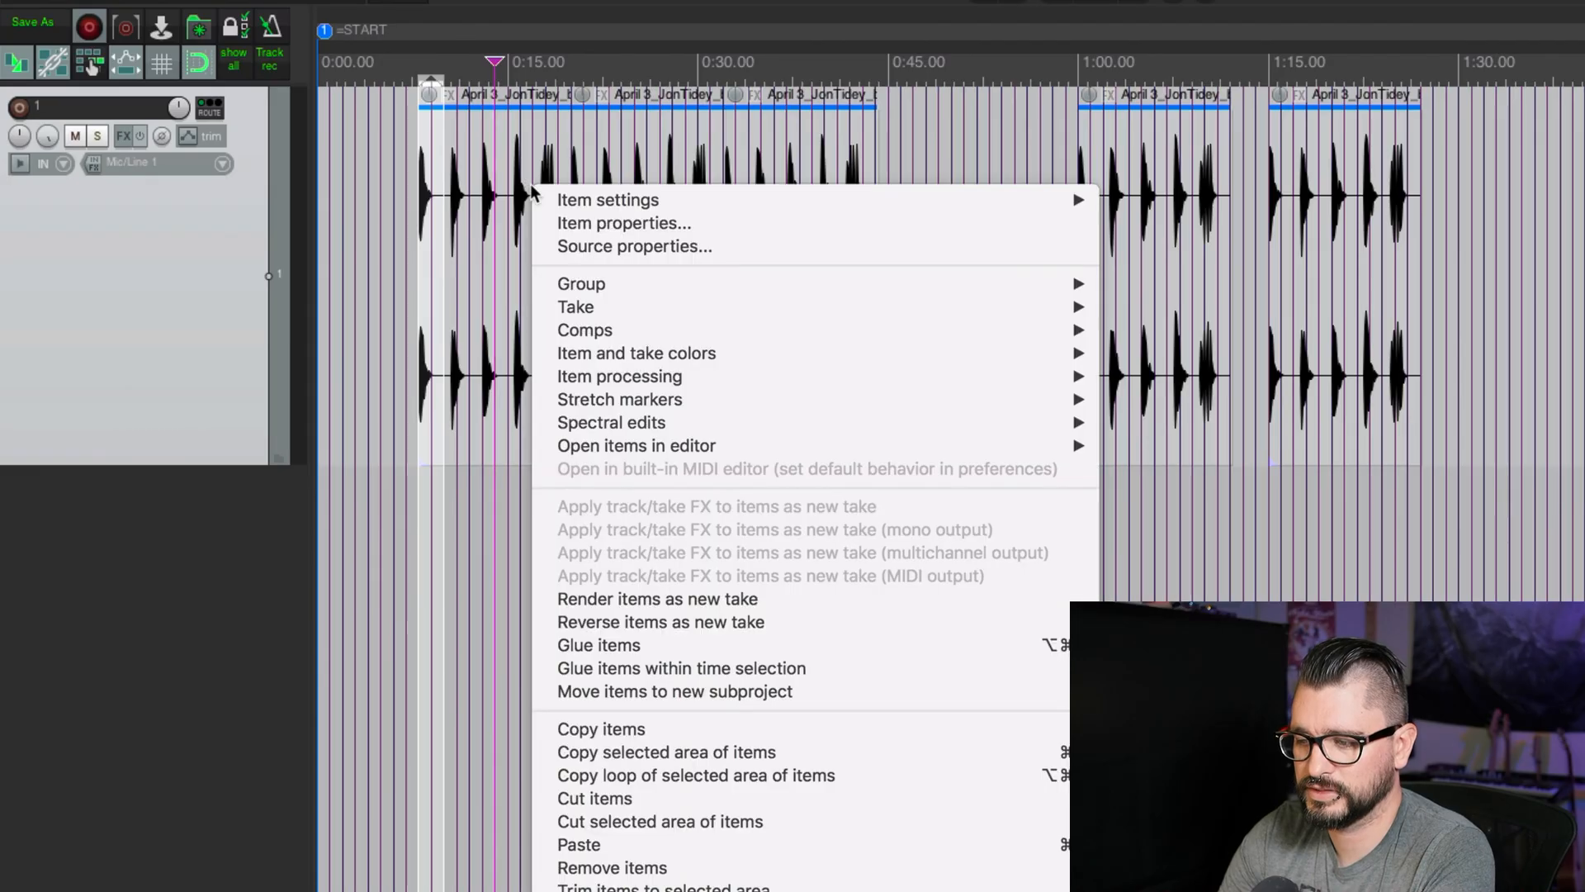
# - Display an item ruler showing source time on all selected items
pyautogui.moveTo(616, 196)
pyautogui.moveTo(1230, 290)
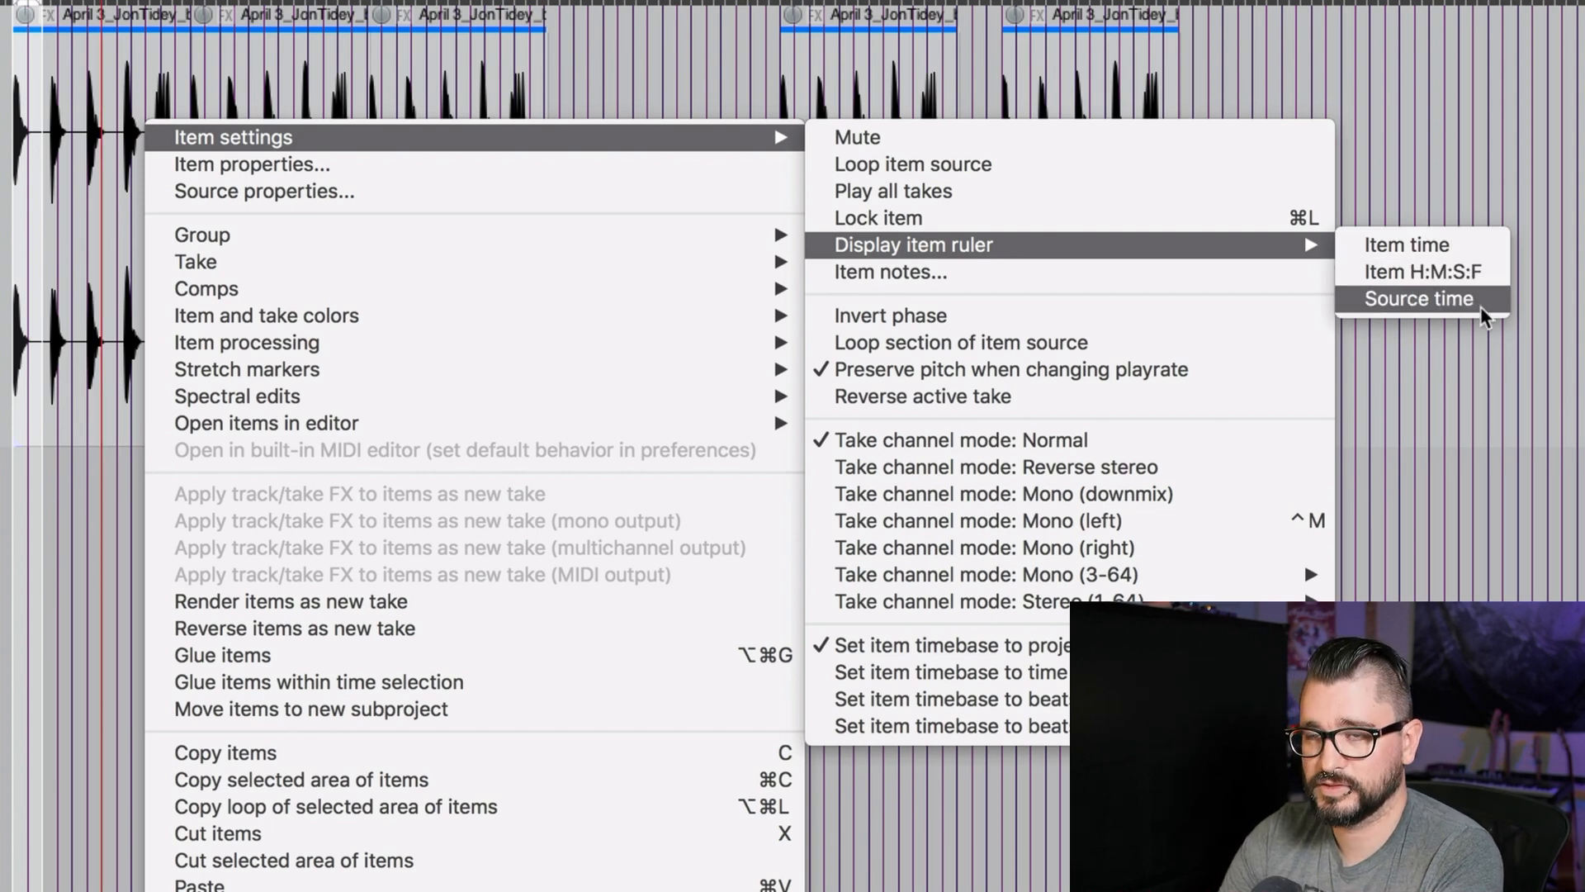
pyautogui.click(1437, 299)
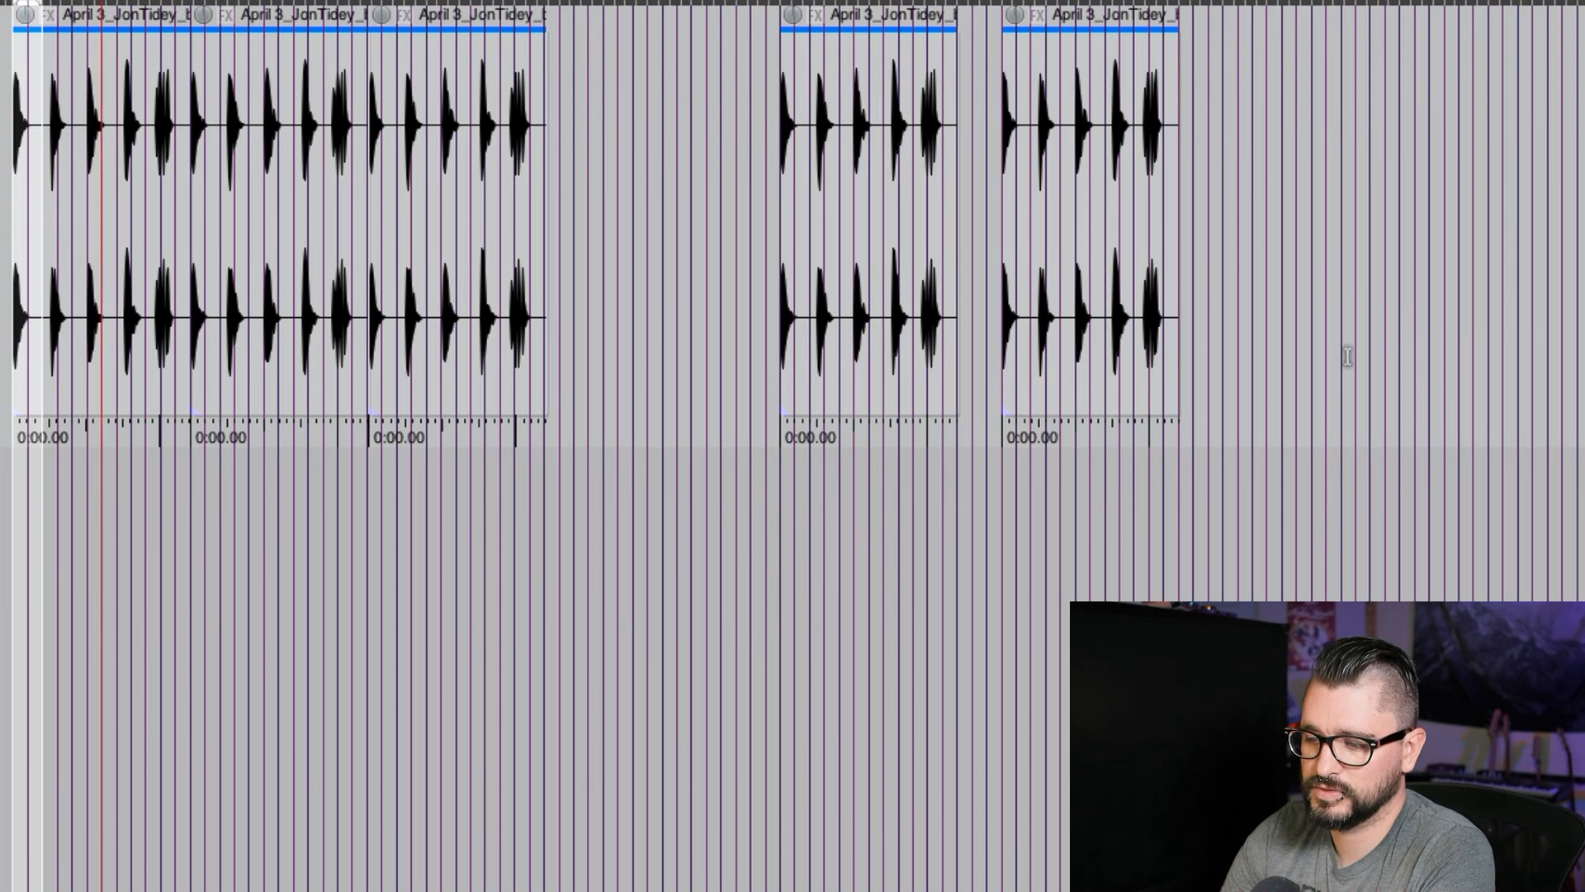
# - Slip the audio inside the item at 0:08.00 earlier so its first blast falls on the item's start
pyautogui.scroll(7, 507, 409)
pyautogui.scroll(6, 507, 410)
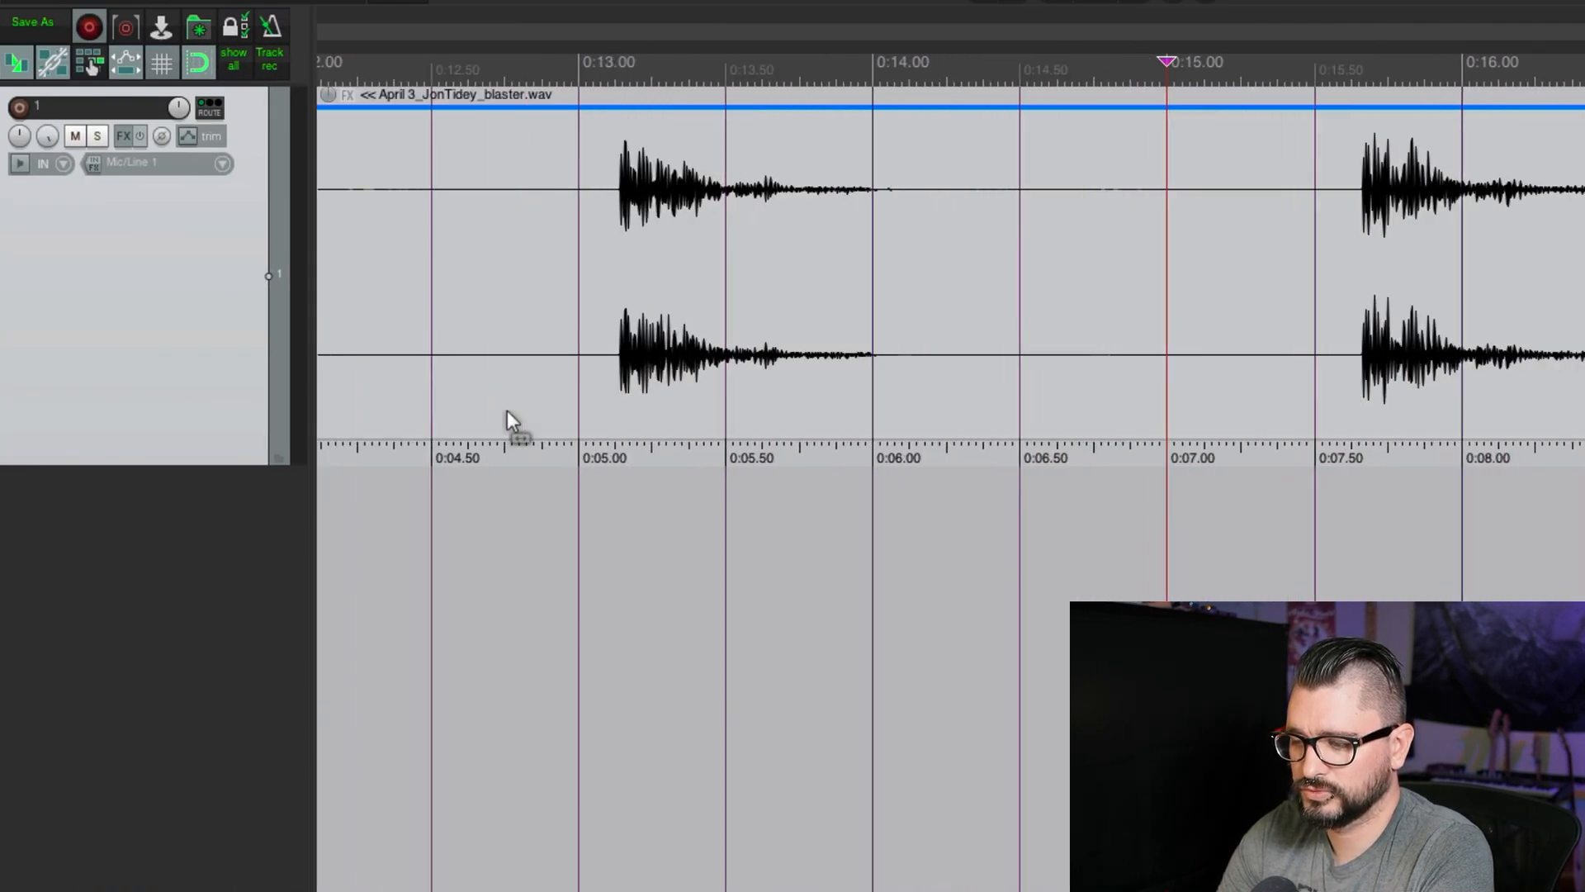
pyautogui.scroll(-5, 507, 409)
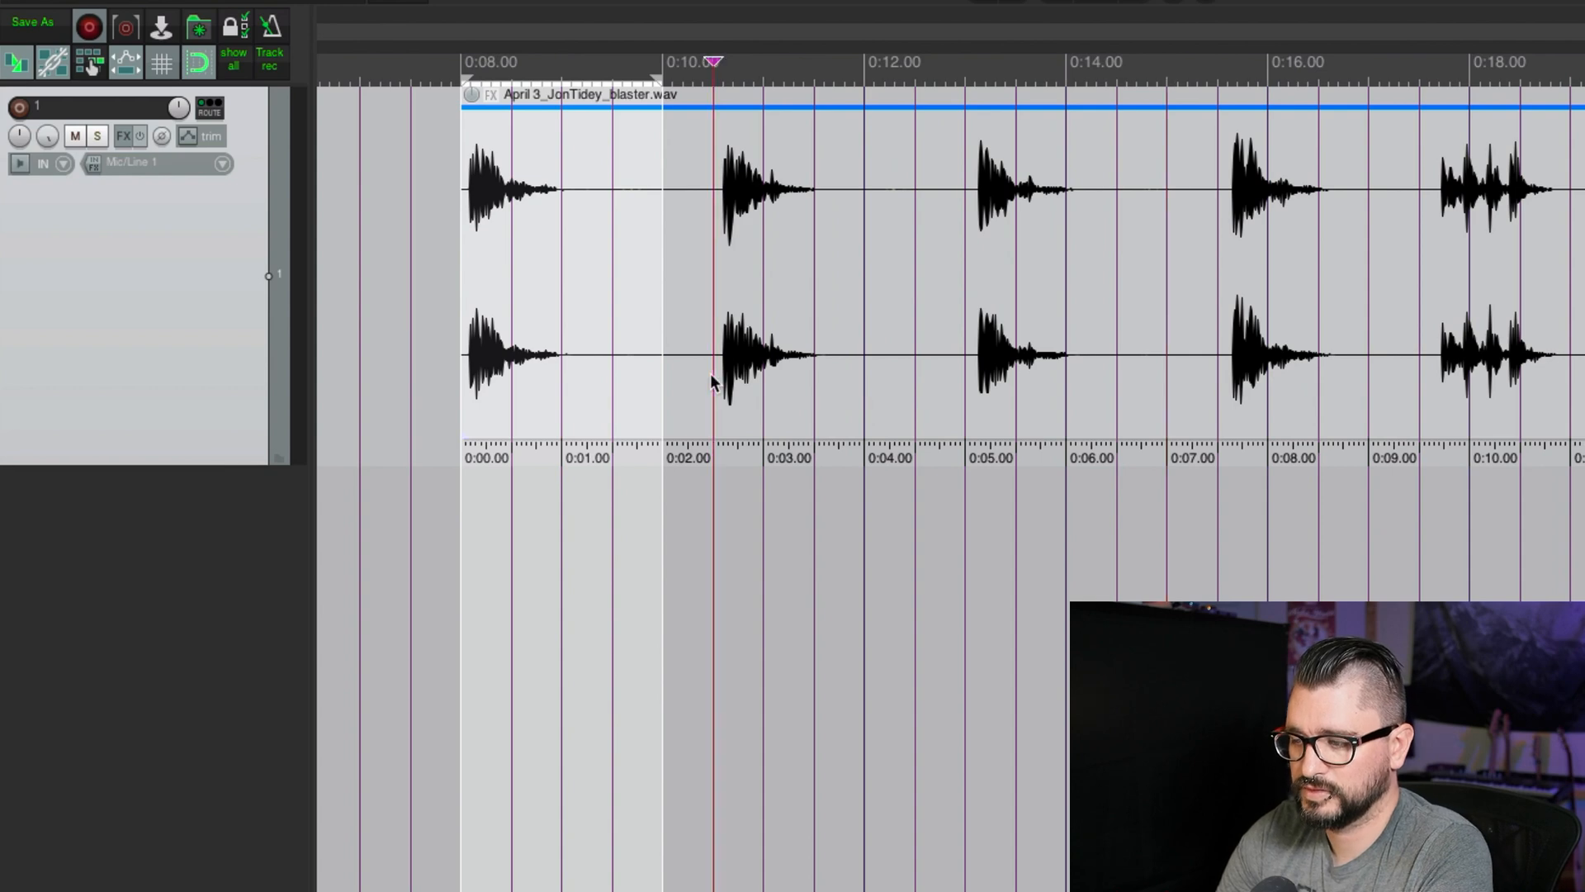
pyautogui.scroll(-3, 711, 381)
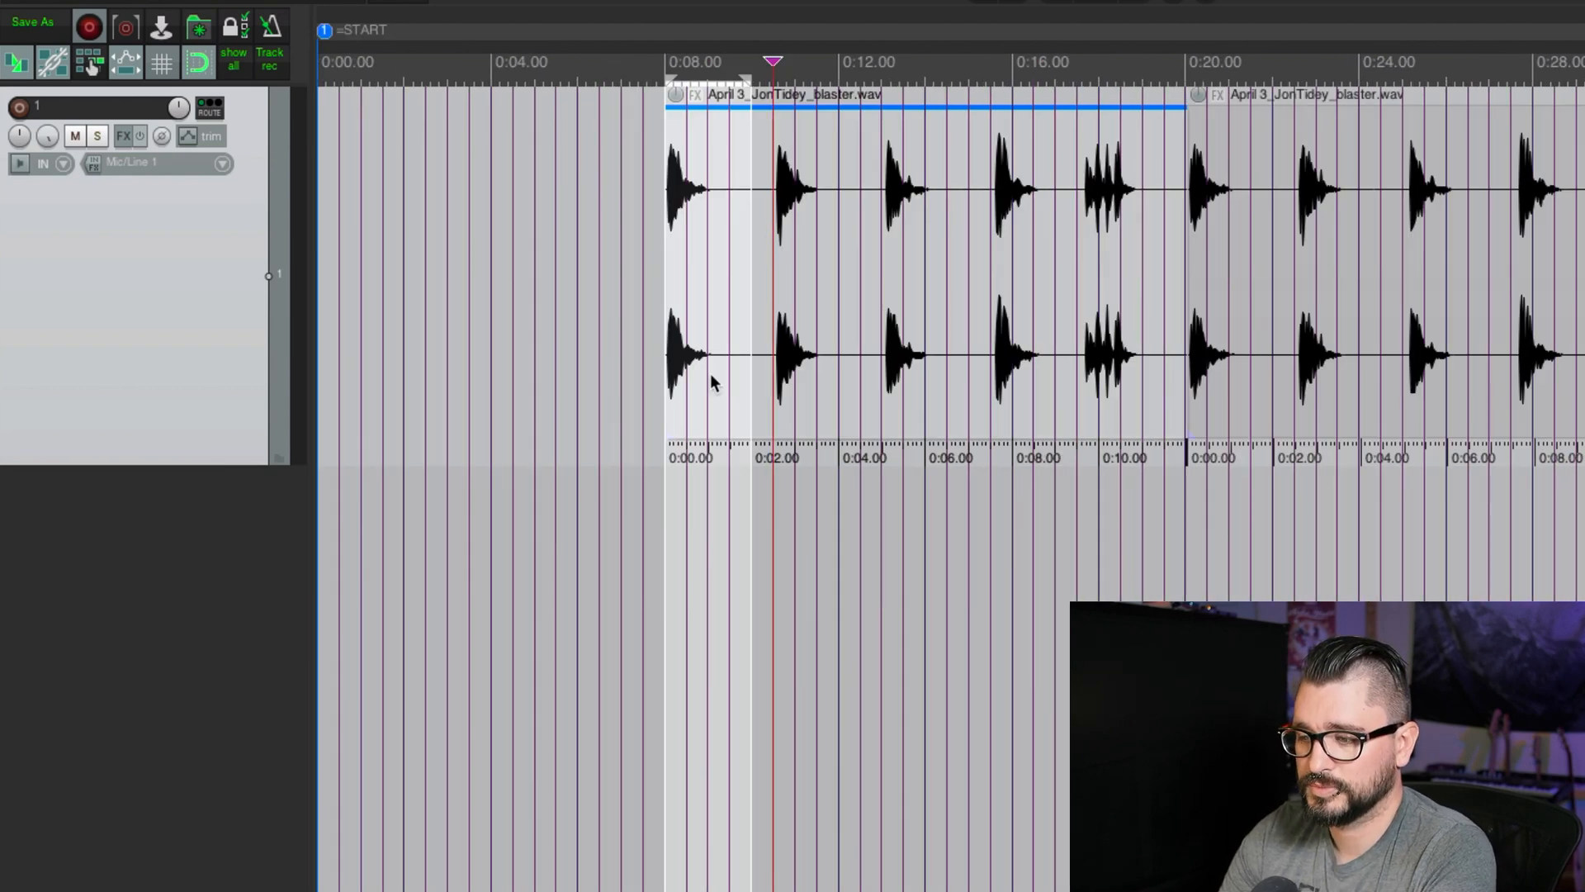
pyautogui.click(707, 358)
pyautogui.scroll(8, 707, 357)
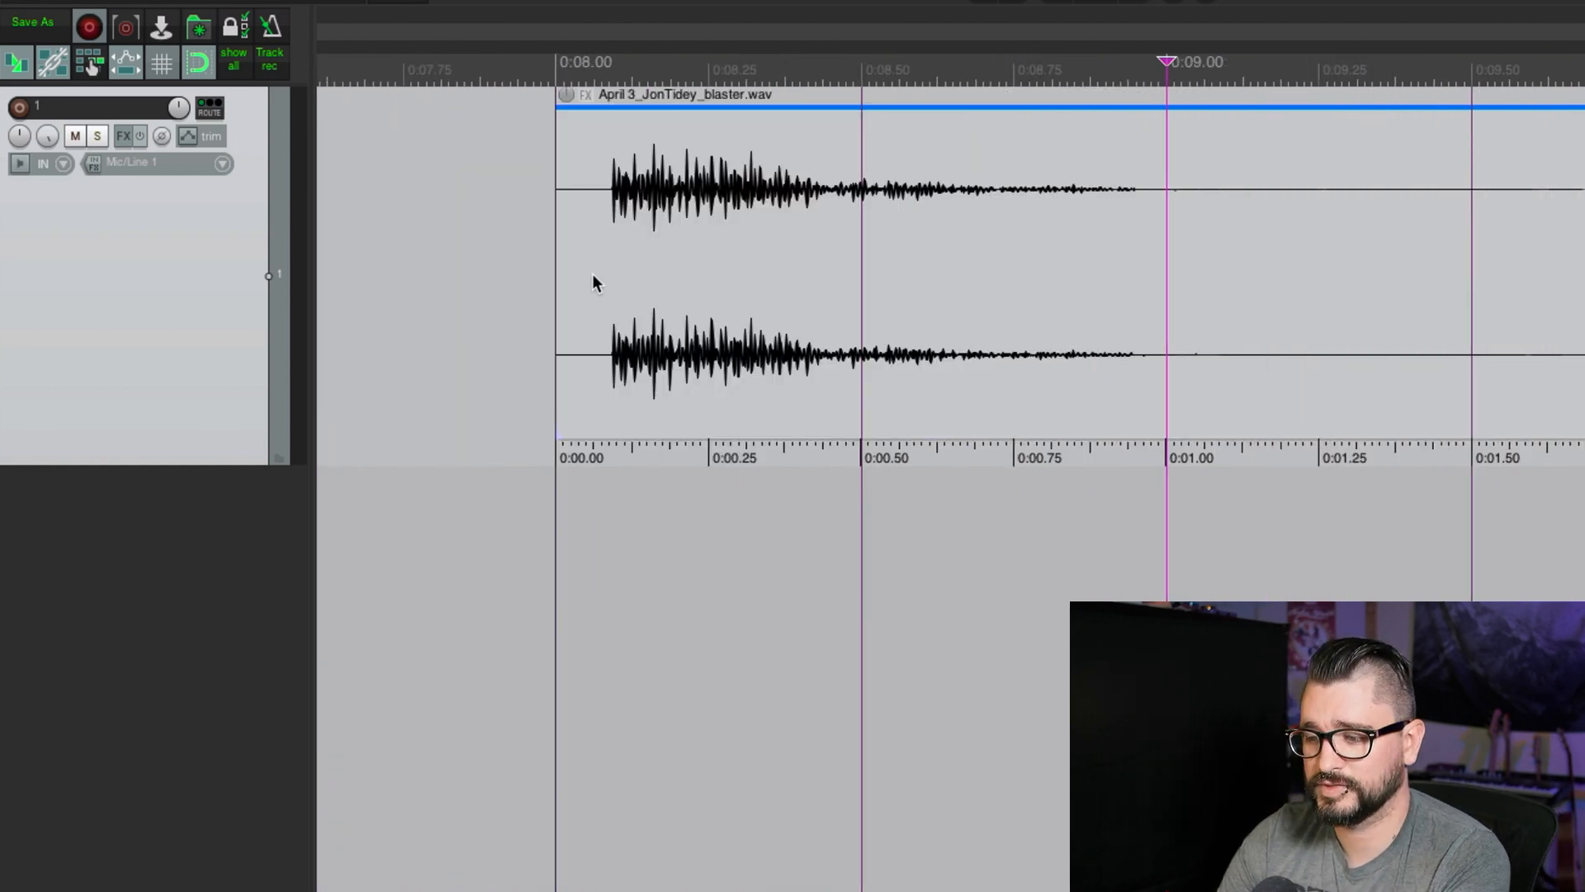
pyautogui.moveTo(812, 327); pyautogui.dragTo(747, 325)
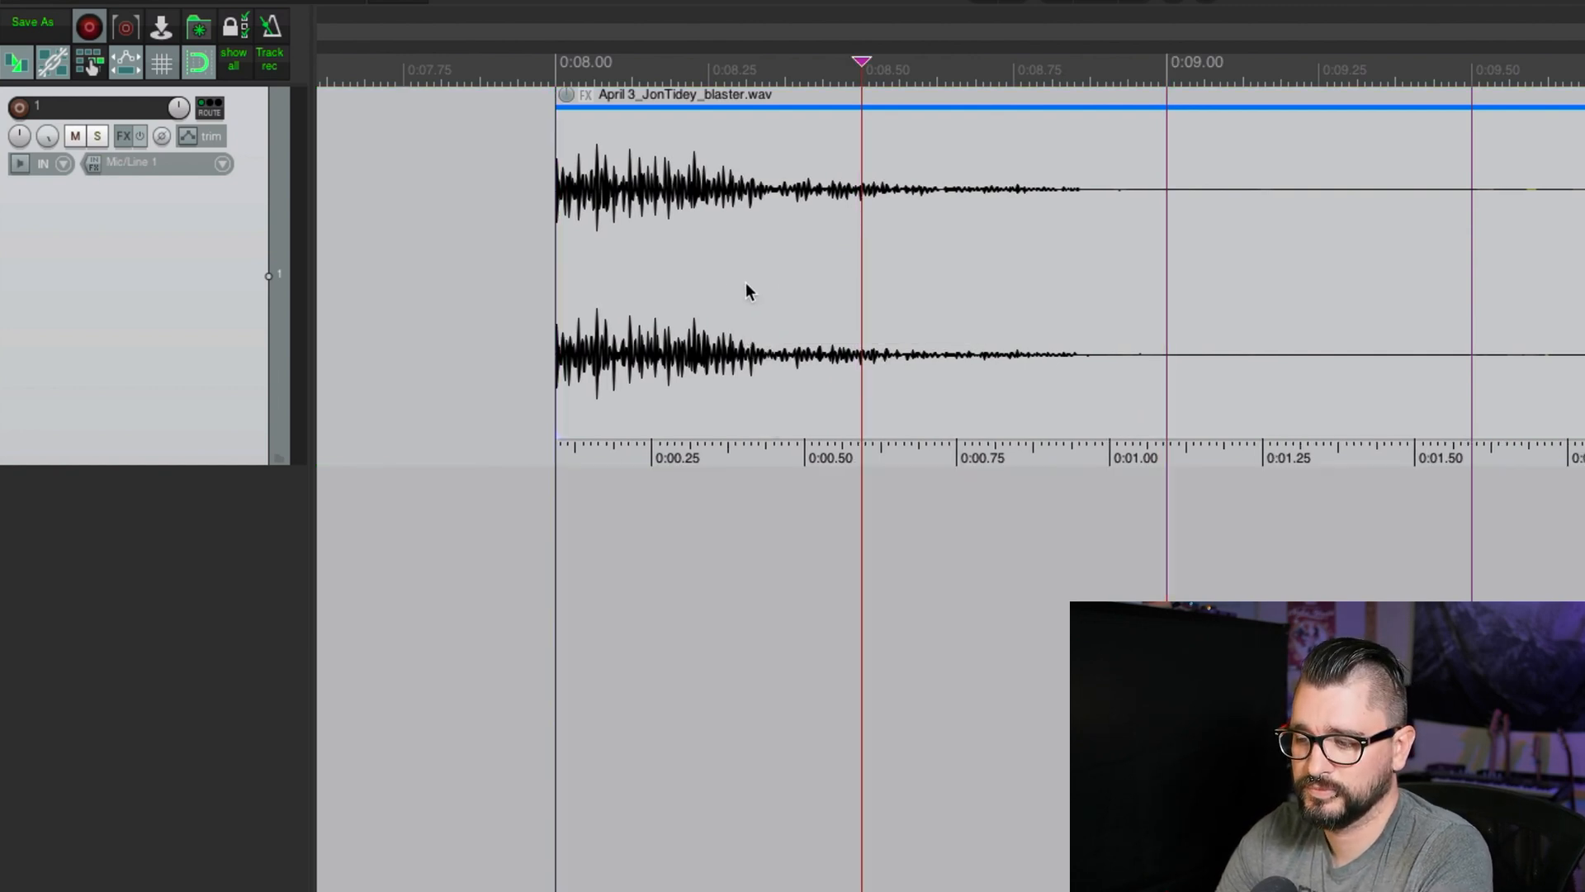
# - Split the item at 0:09.00 and delete the silent section that follows the first blast
pyautogui.scroll(-3, 995, 347)
pyautogui.click(1104, 389)
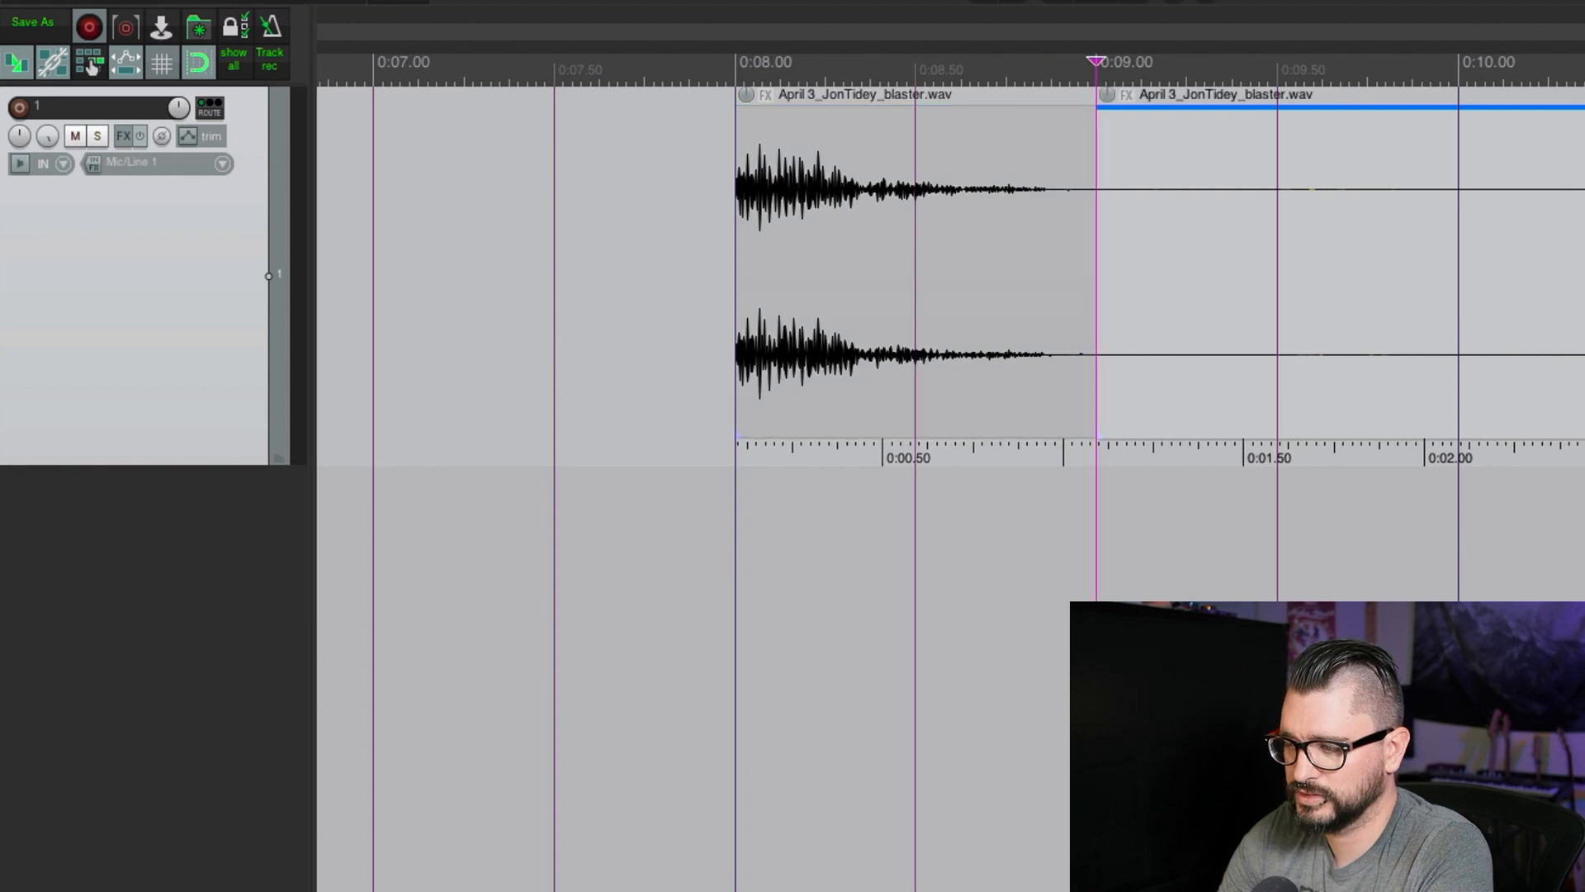
pyautogui.press('Delete')
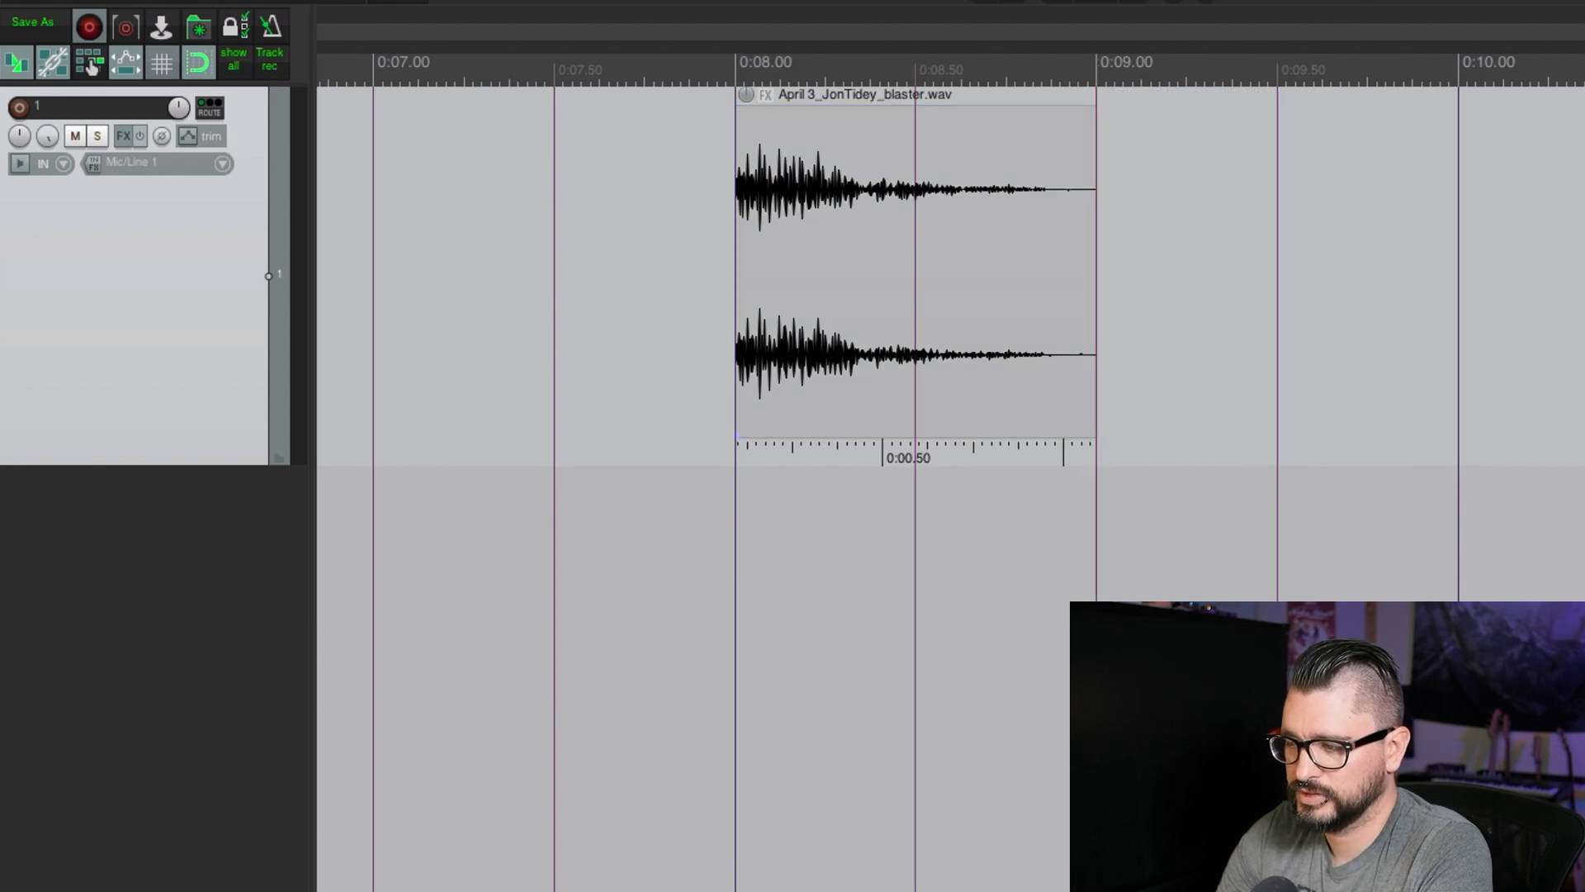
# - Move the remaining piece to 0:09.00 and slip its audio so the second blast falls on its start
pyautogui.moveTo(1581, 277); pyautogui.dragTo(1117, 276)
pyautogui.click(1118, 274)
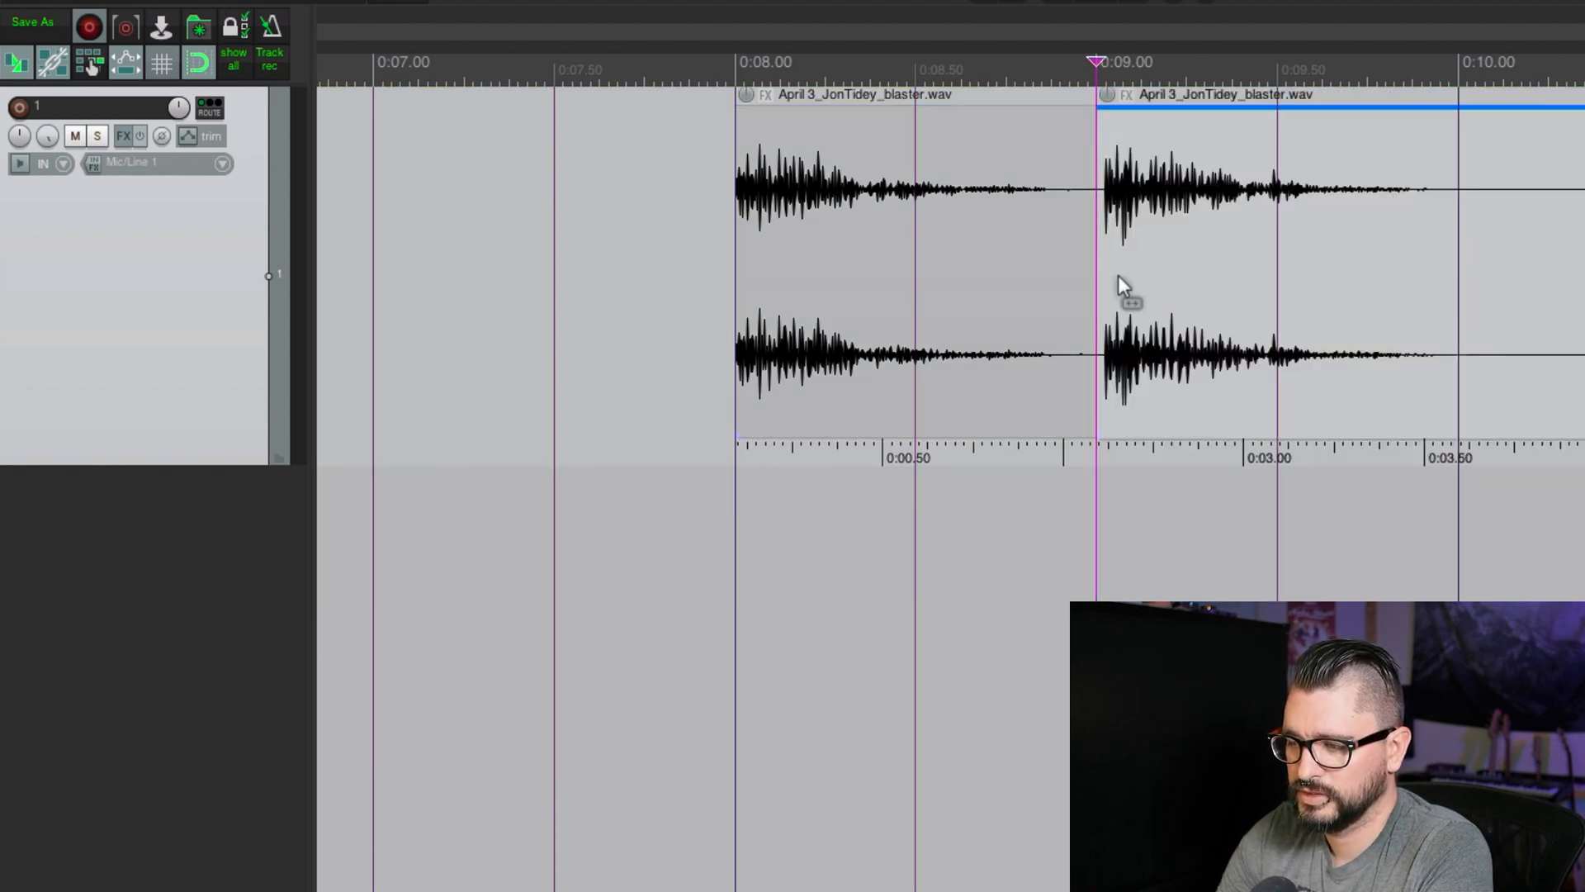
pyautogui.scroll(4, 1118, 275)
pyautogui.moveTo(1308, 269); pyautogui.dragTo(1270, 266)
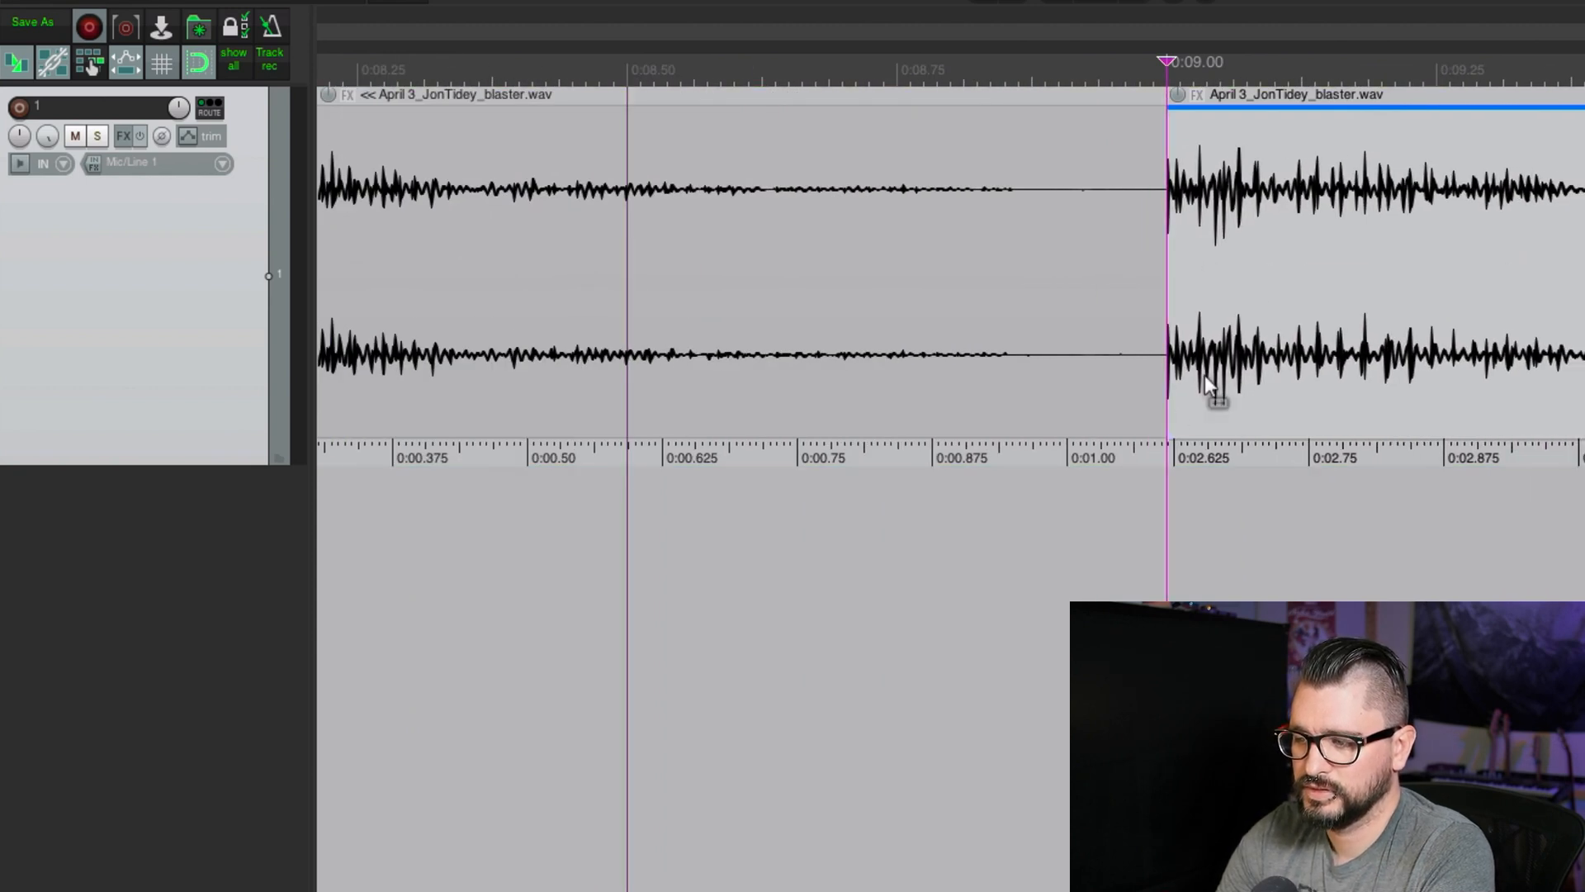
pyautogui.scroll(-2, 1203, 388)
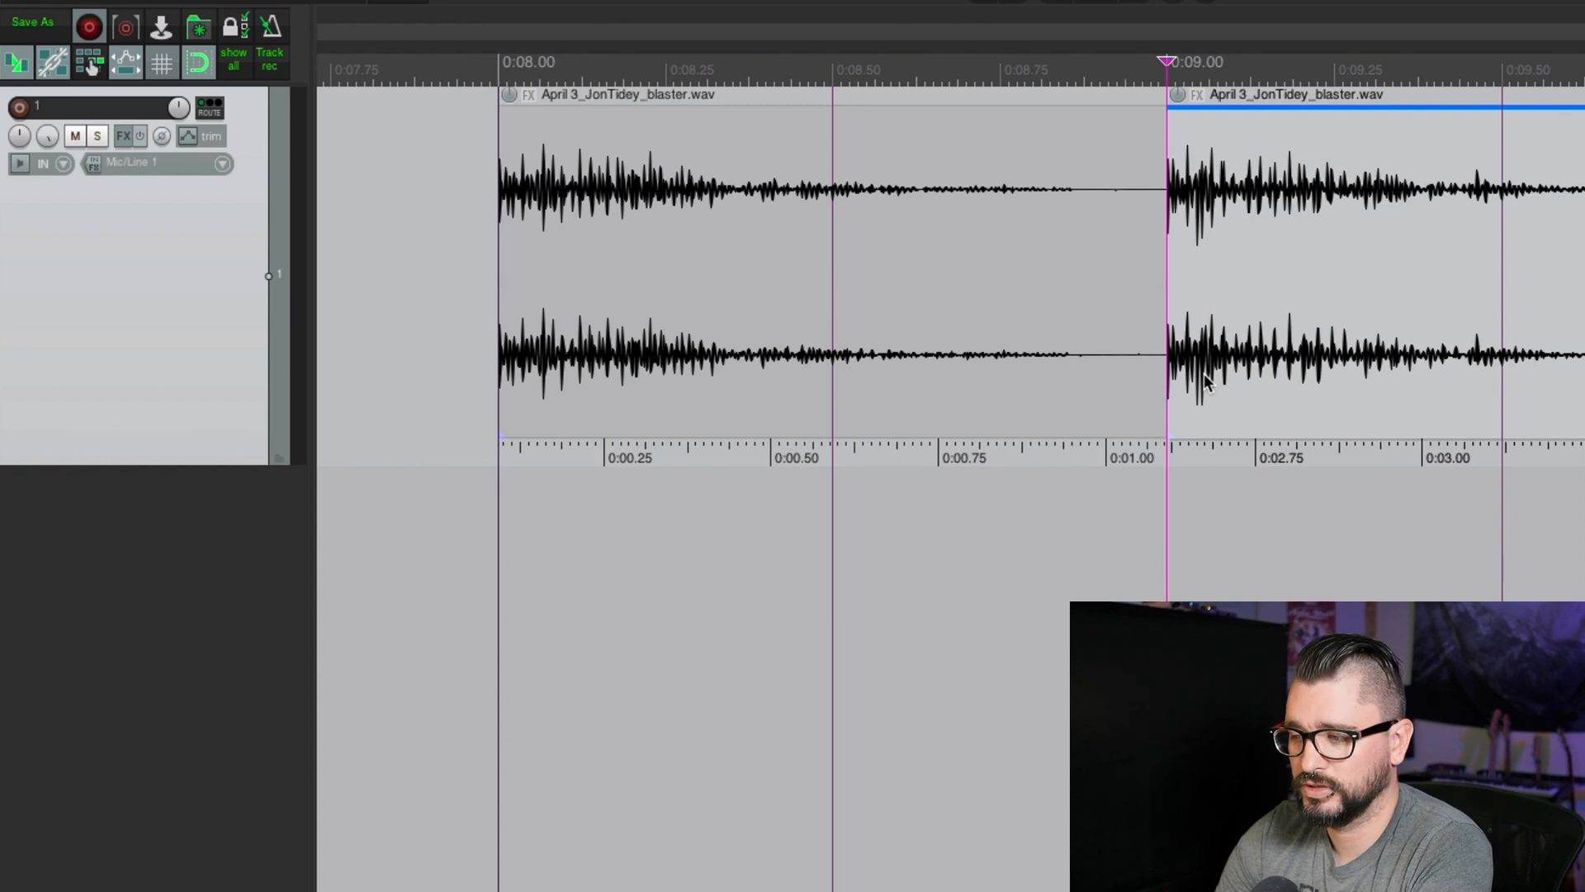
# - Set the ruler of the item starting at 0:08.00 to display Item time
pyautogui.click(583, 504)
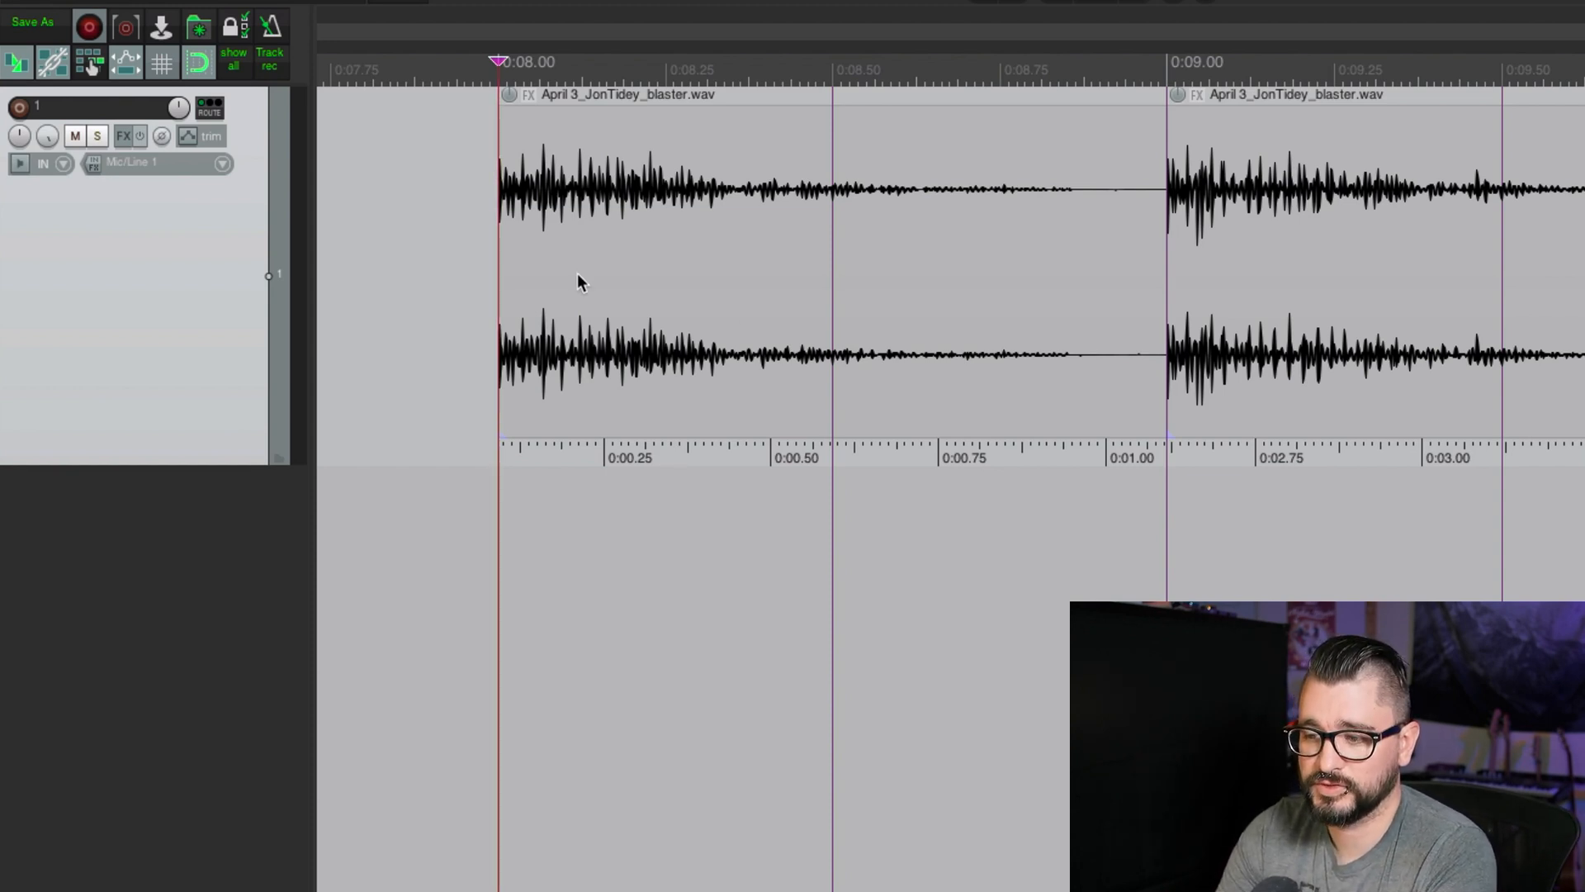
pyautogui.click(657, 318)
pyautogui.rightClick(657, 315)
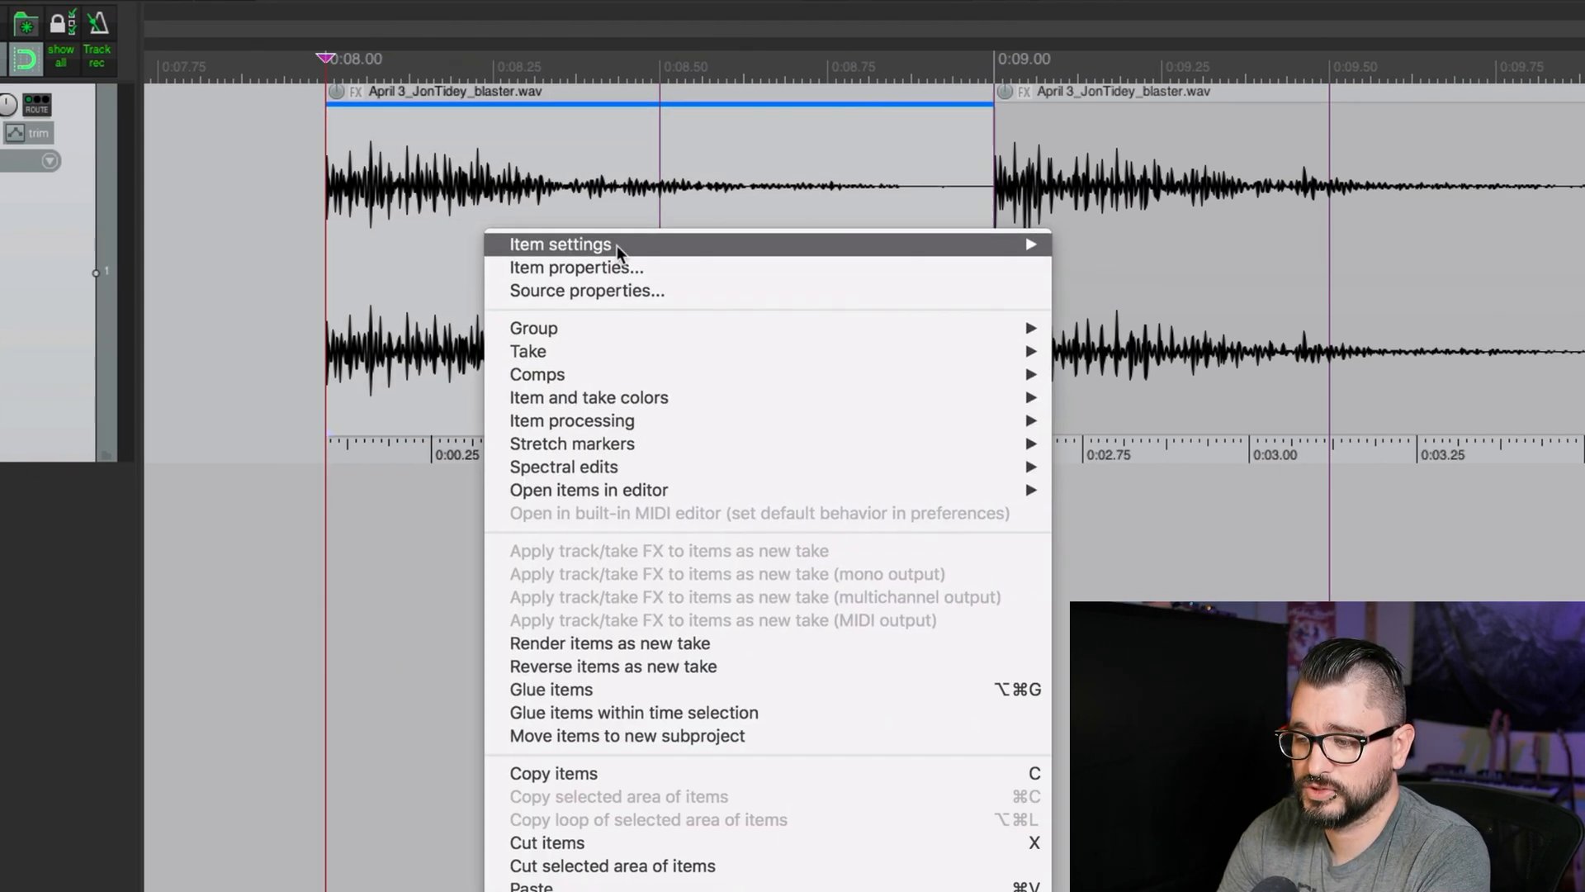
pyautogui.moveTo(781, 247)
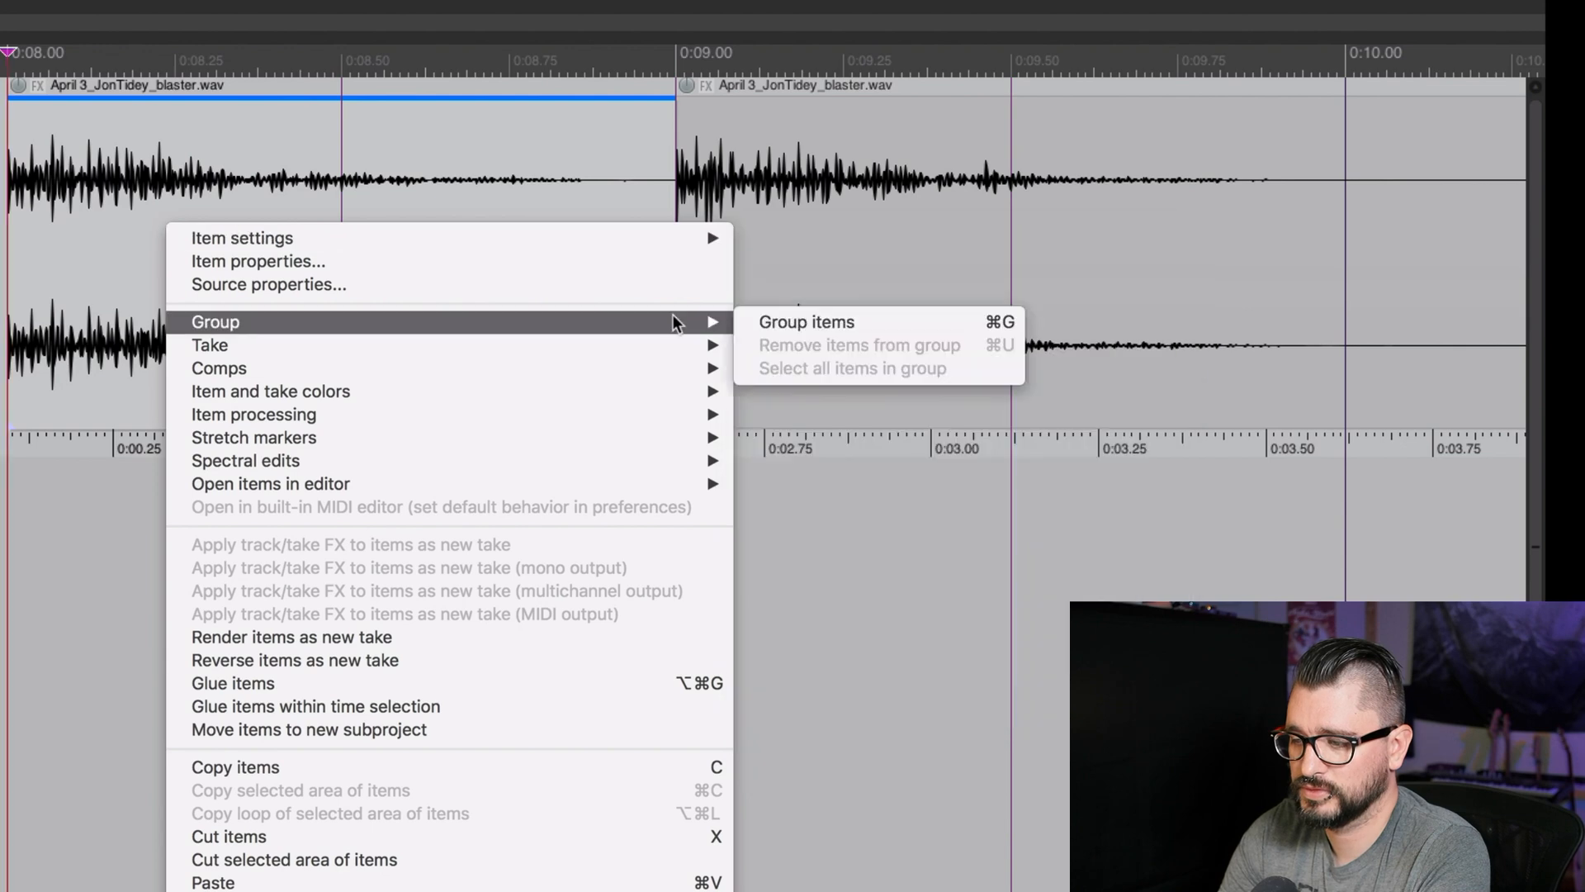
pyautogui.moveTo(919, 334)
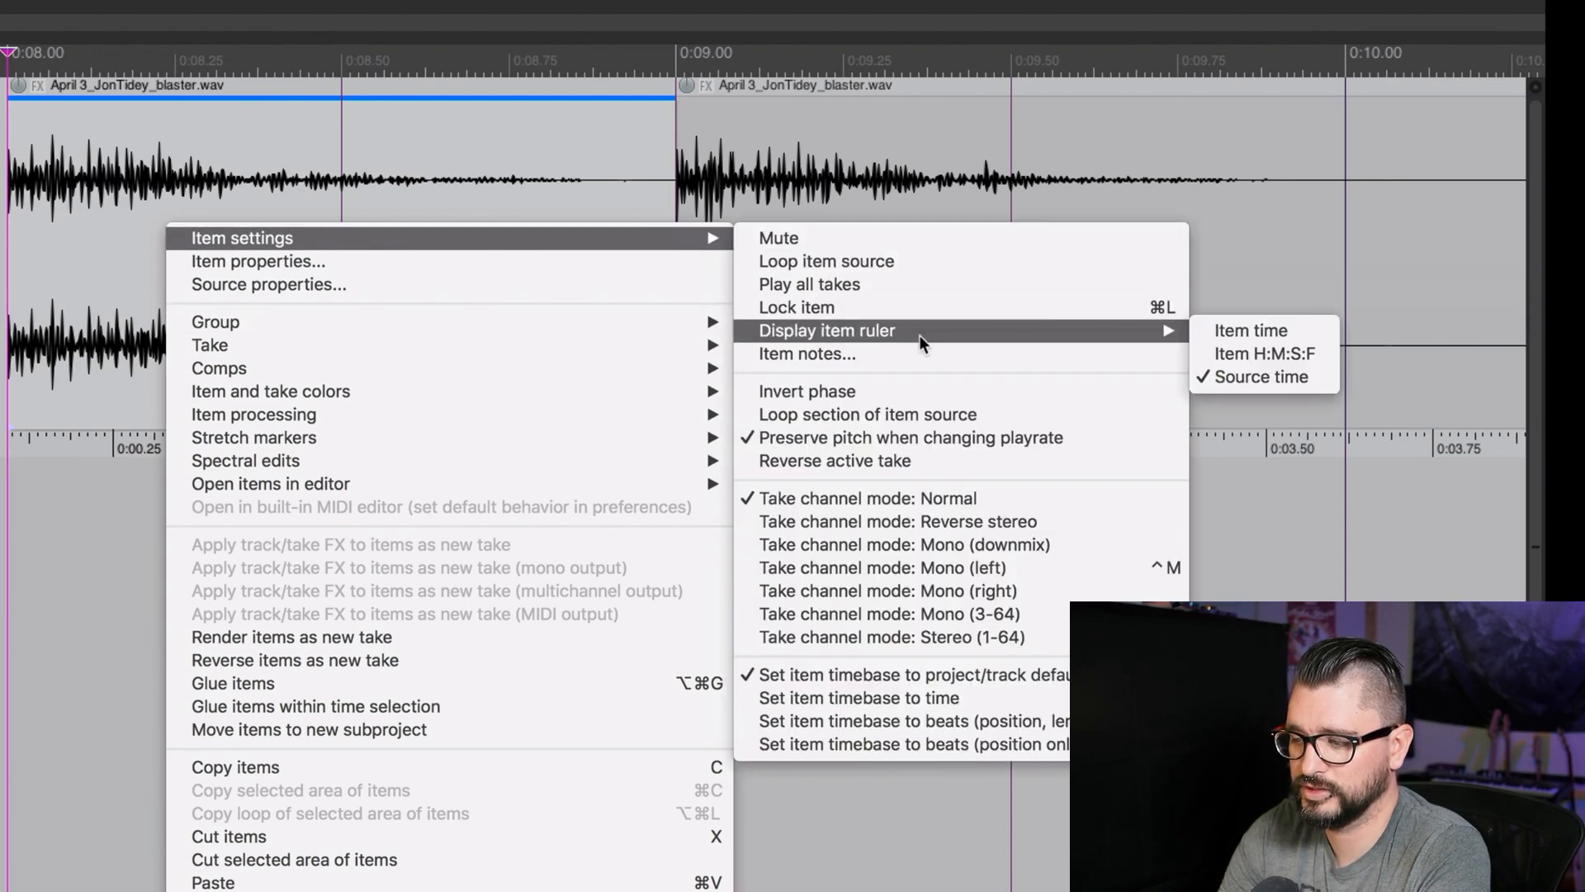
pyautogui.click(1231, 330)
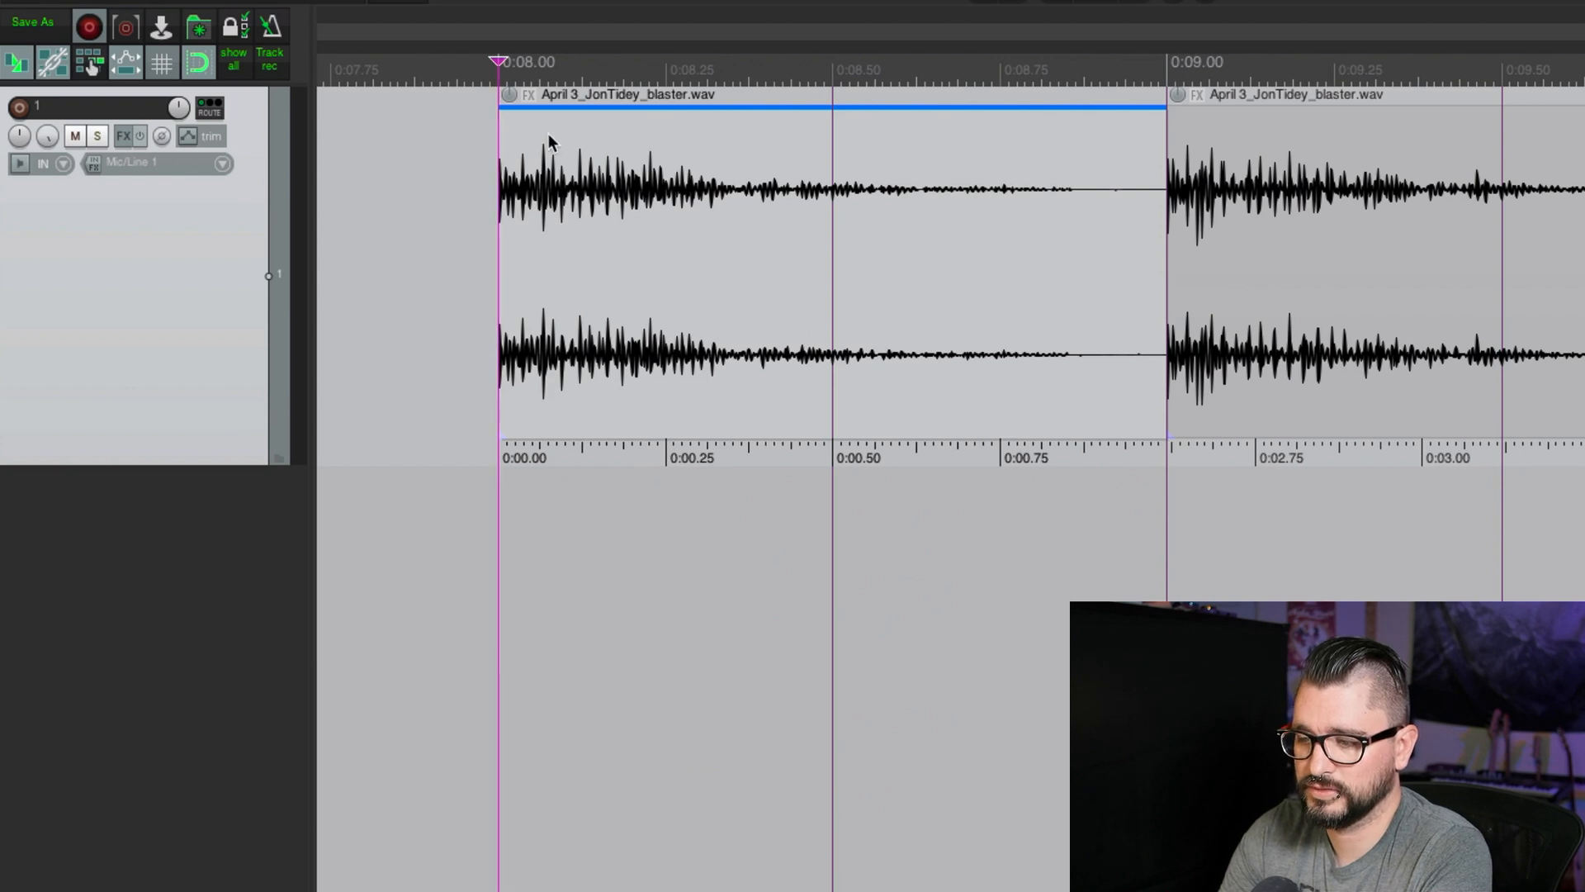
# - Turn off snapping and trim the first item's start to about 0:08.10
pyautogui.moveTo(502, 376); pyautogui.dragTo(535, 361)
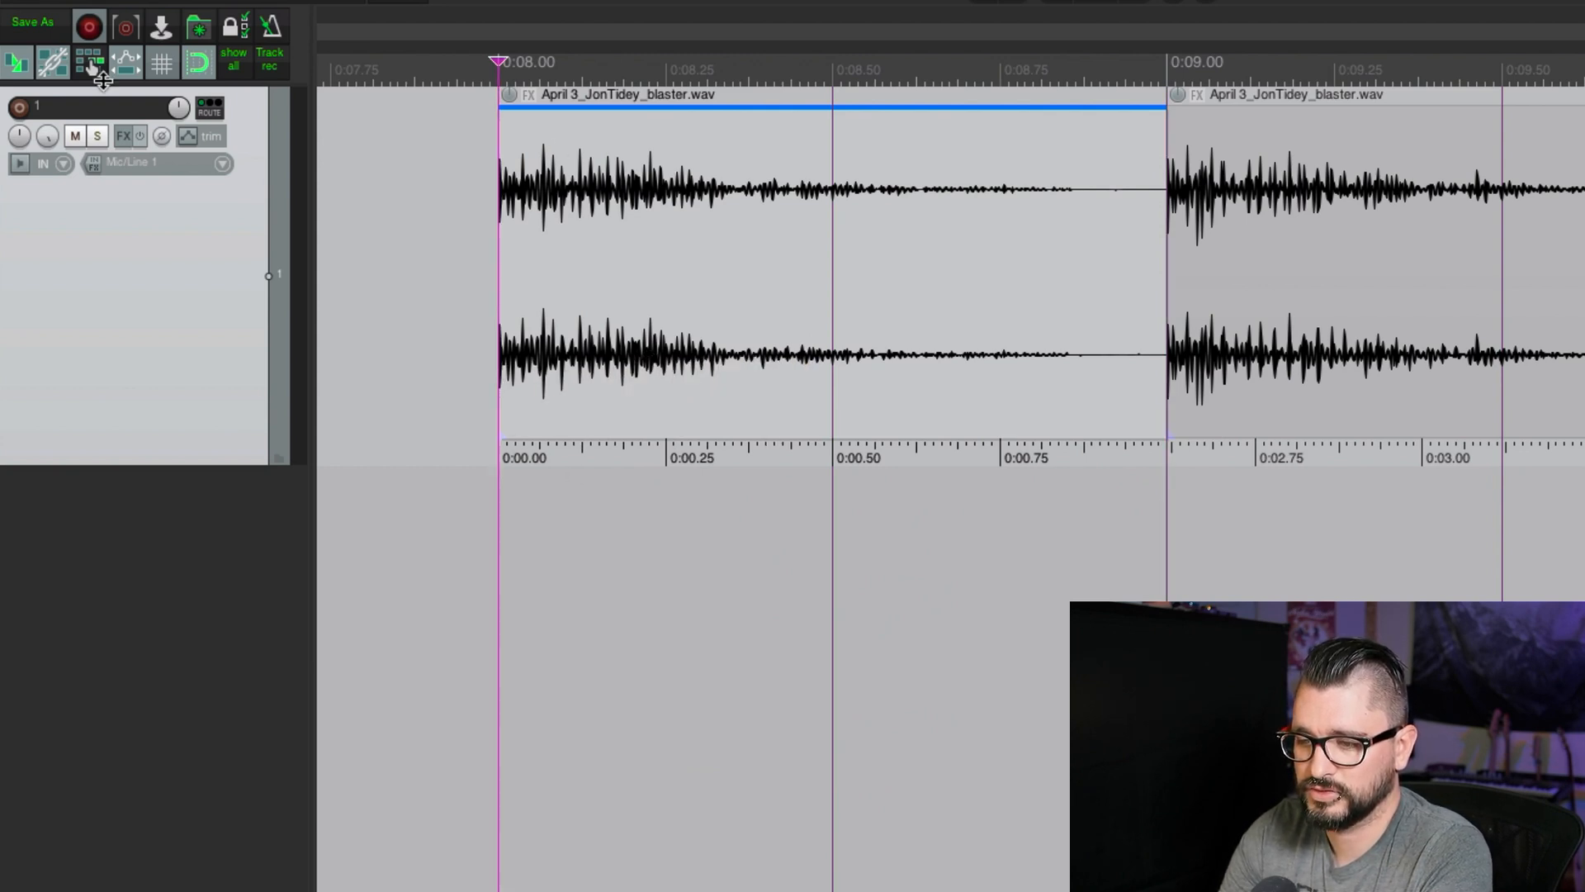
pyautogui.click(198, 72)
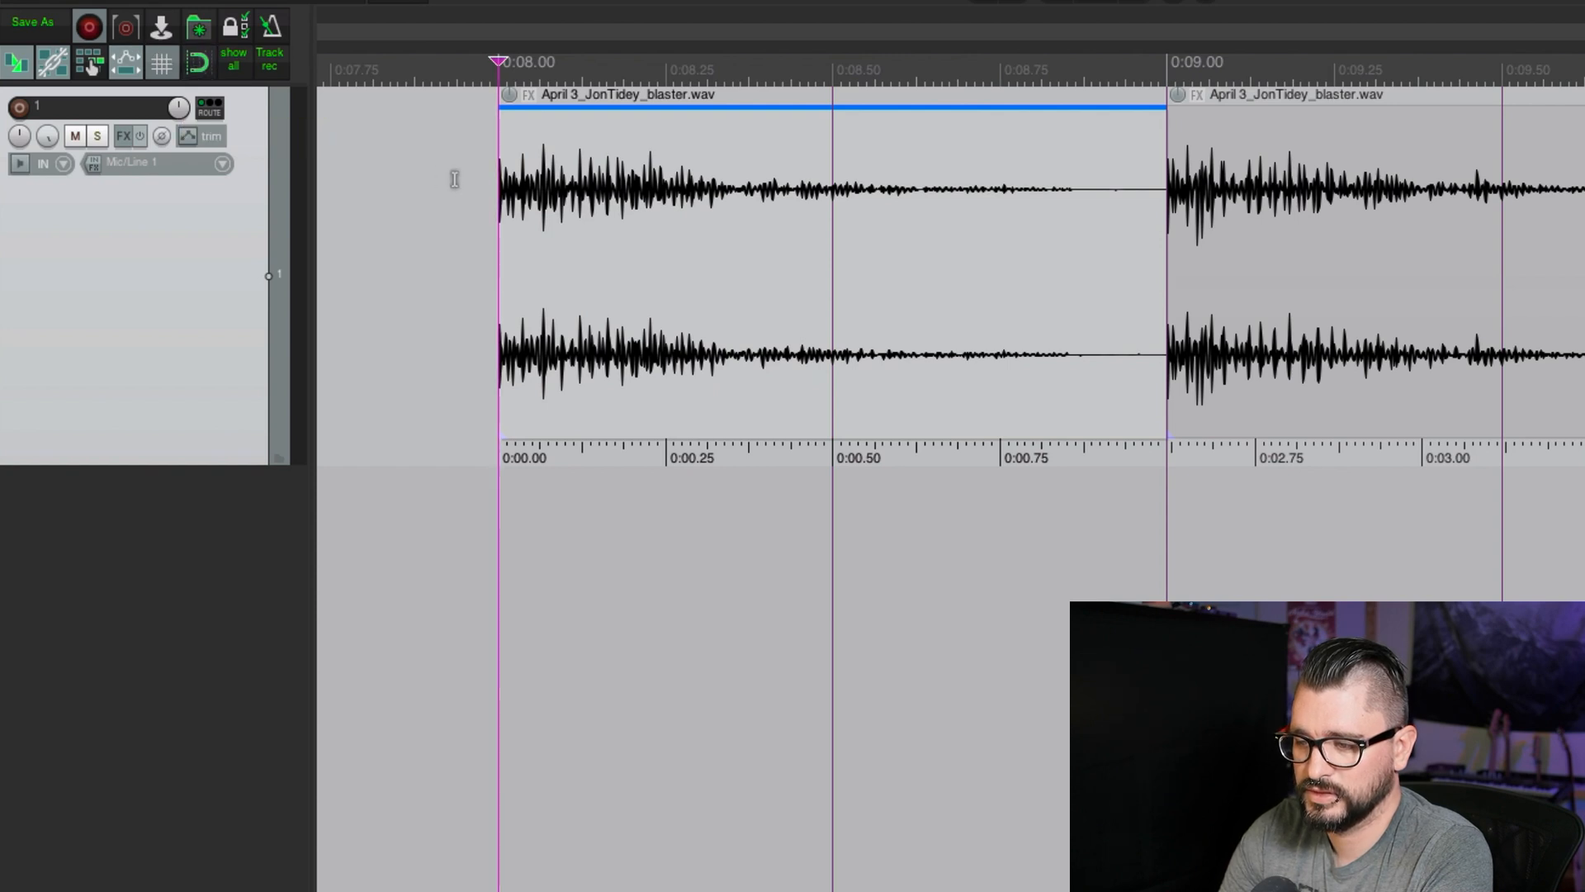
pyautogui.moveTo(500, 229); pyautogui.dragTo(576, 203)
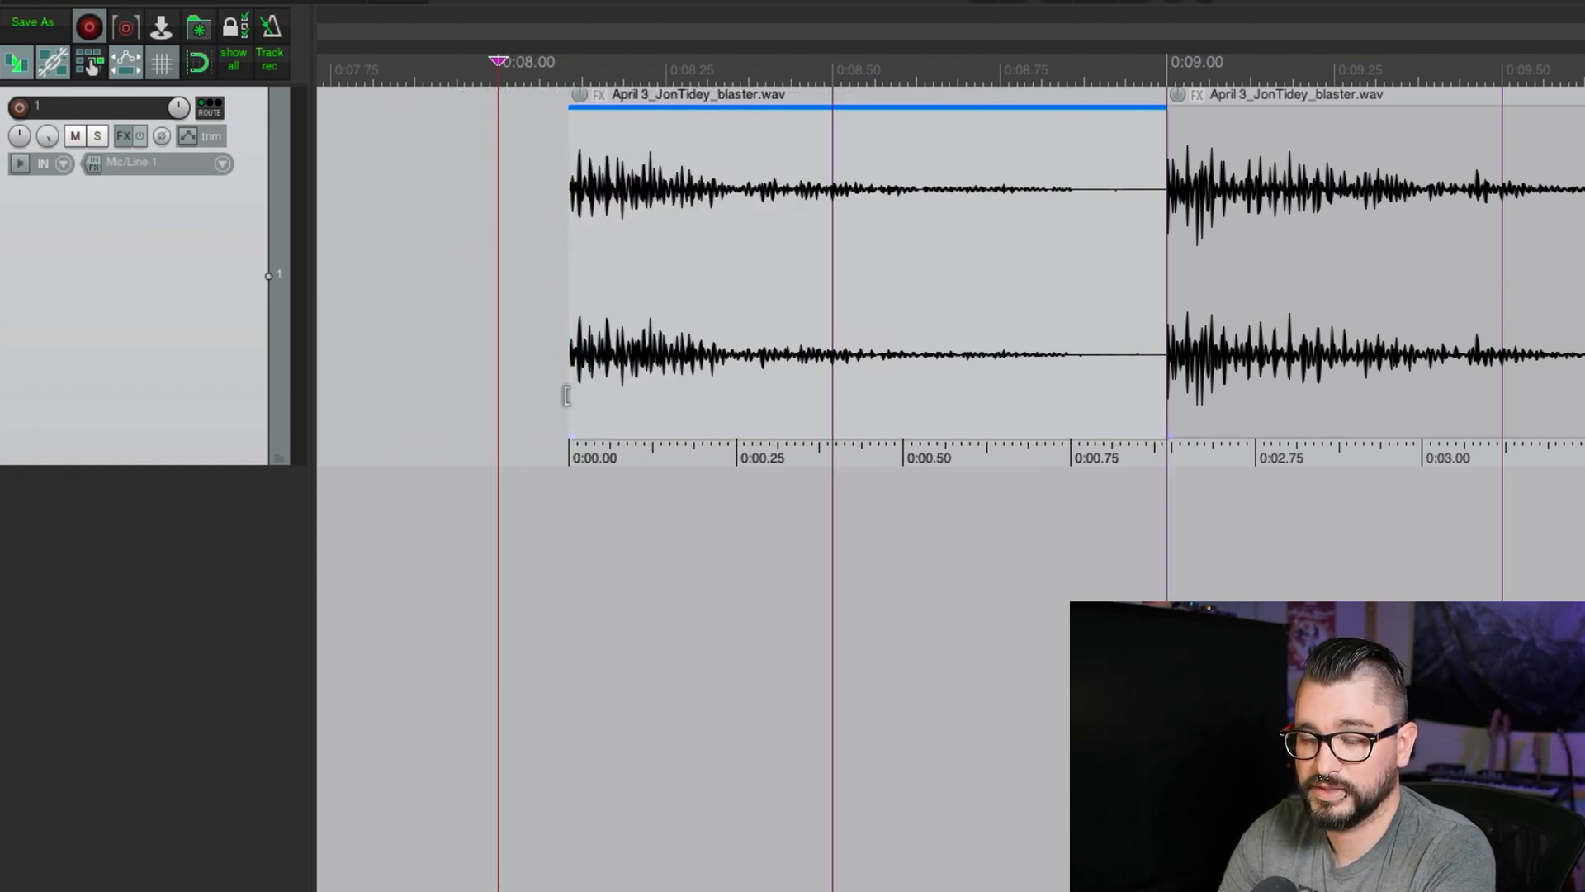
# - Move the second item slightly later and extend its start back to about 0:09.06
pyautogui.moveTo(1219, 423); pyautogui.dragTo(1387, 313)
pyautogui.moveTo(1246, 295); pyautogui.dragTo(1209, 277)
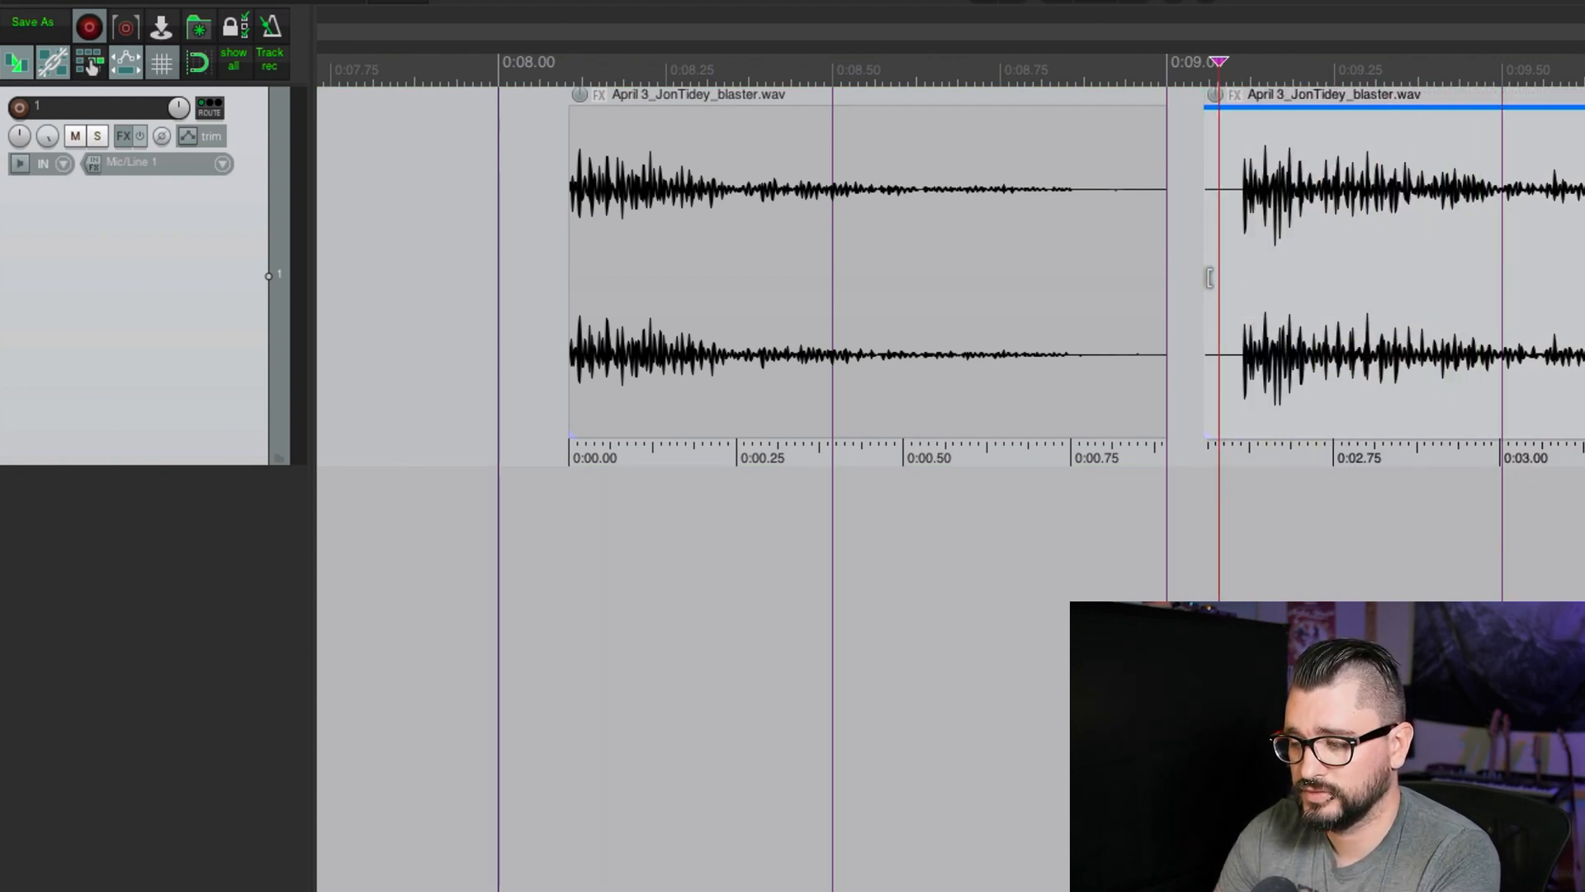
# - Set the second item's ruler to display Item H:M:S:F
pyautogui.scroll(-5, 1209, 277)
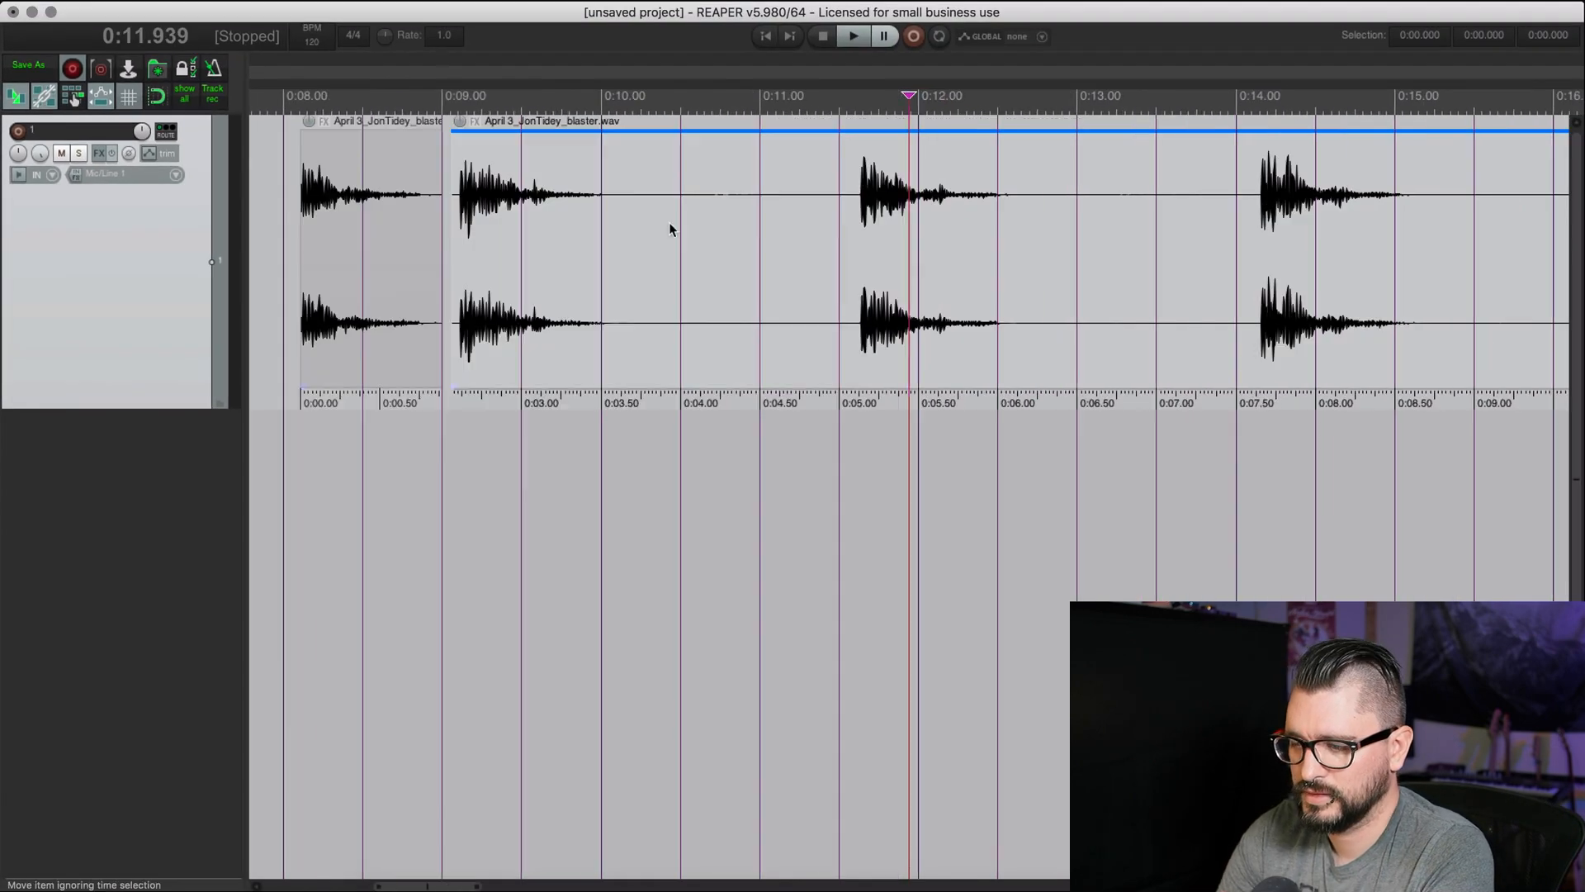
pyautogui.rightClick(649, 216)
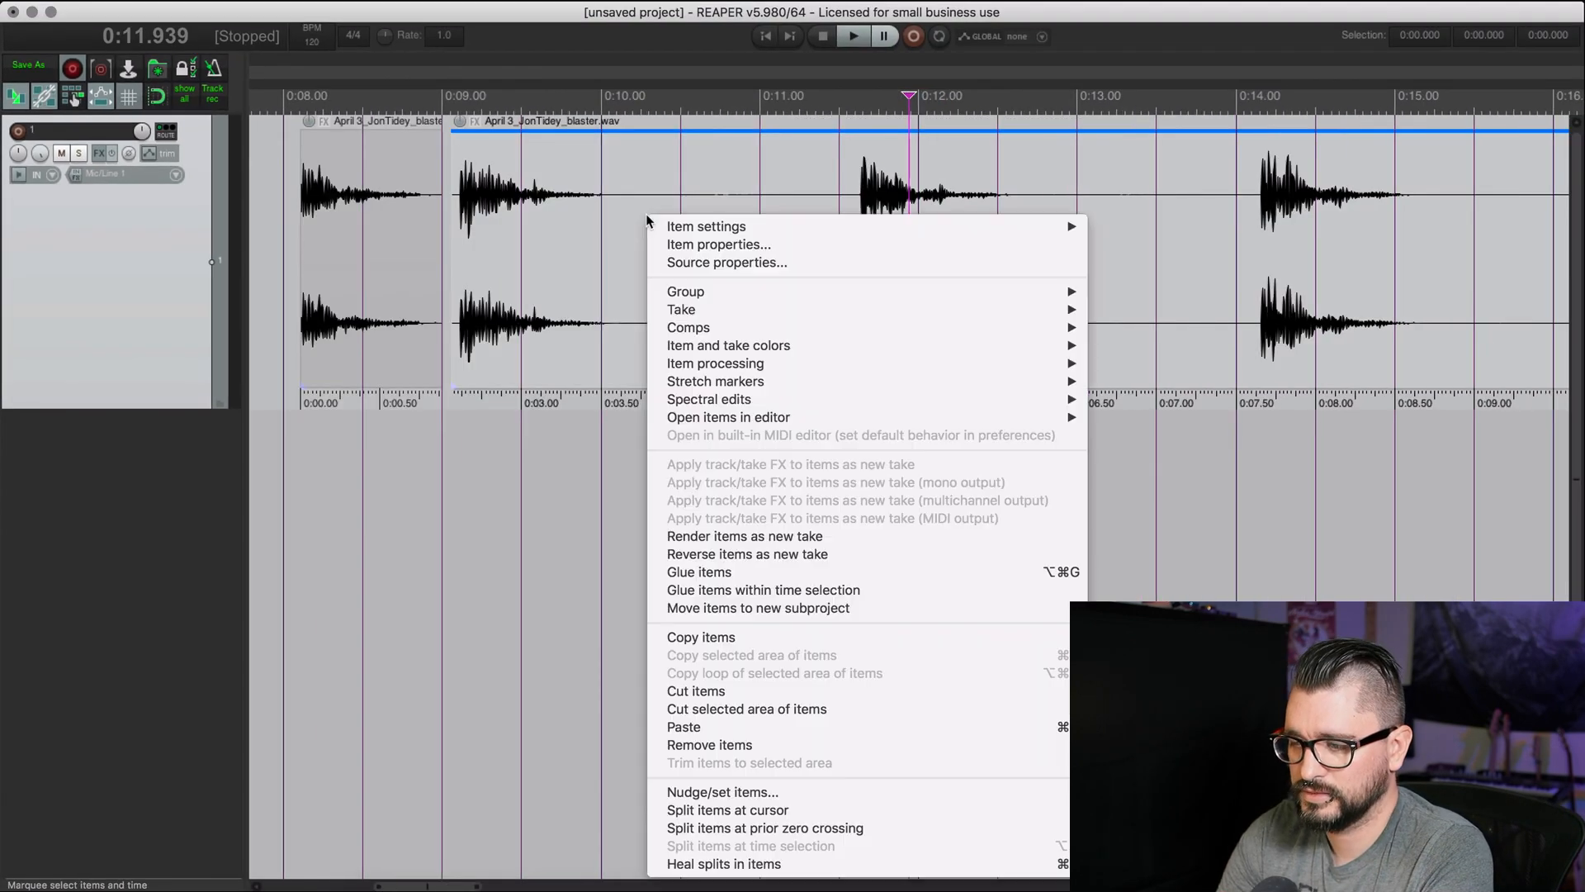
pyautogui.moveTo(1022, 226)
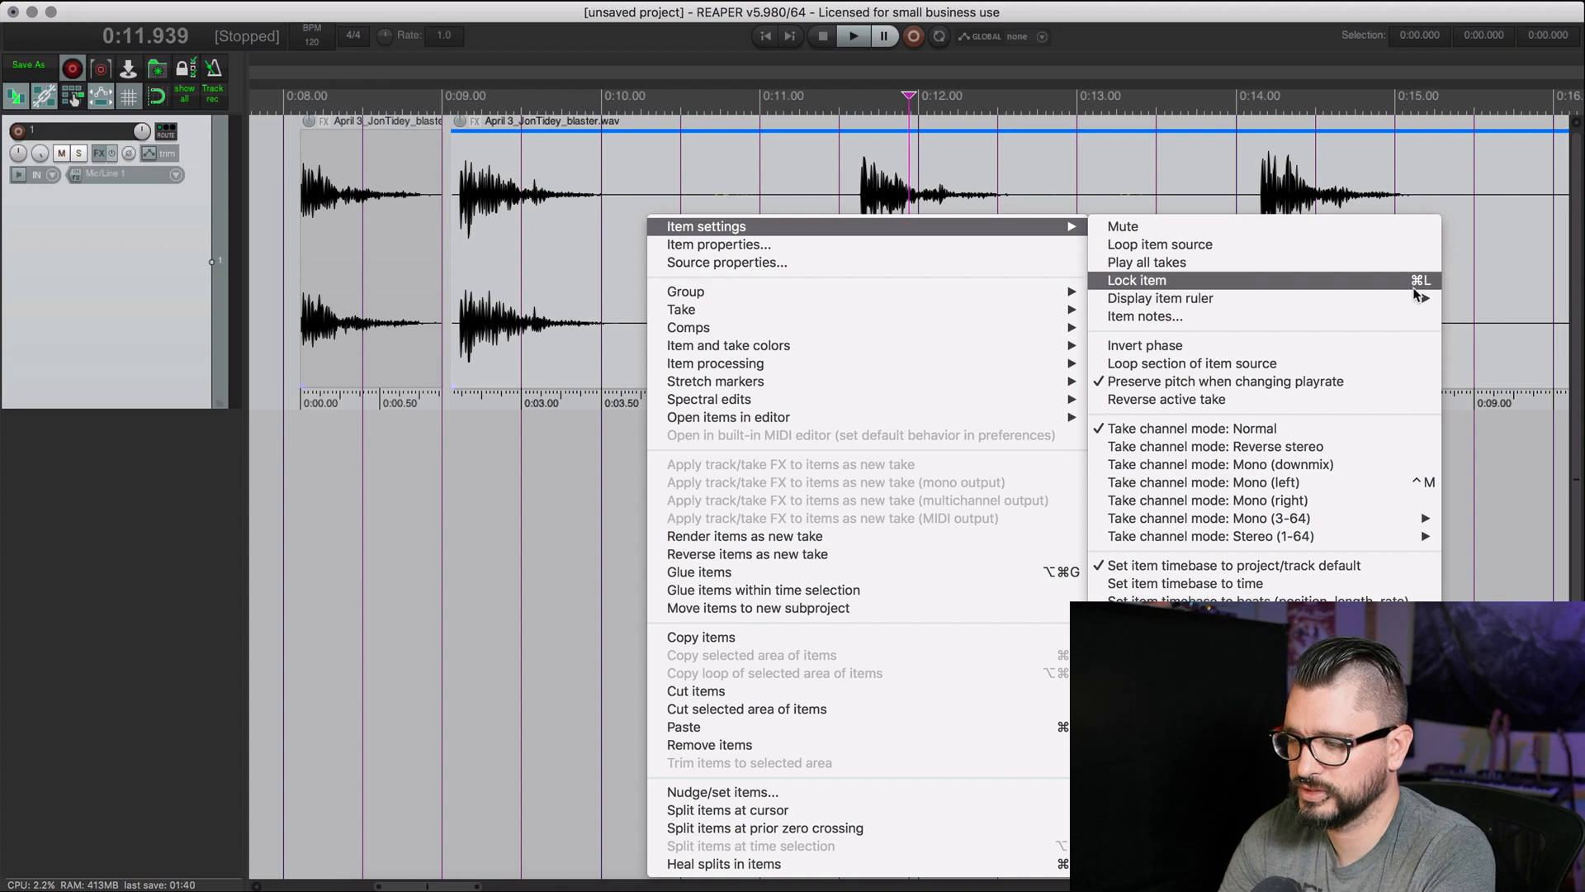
pyautogui.moveTo(1414, 298)
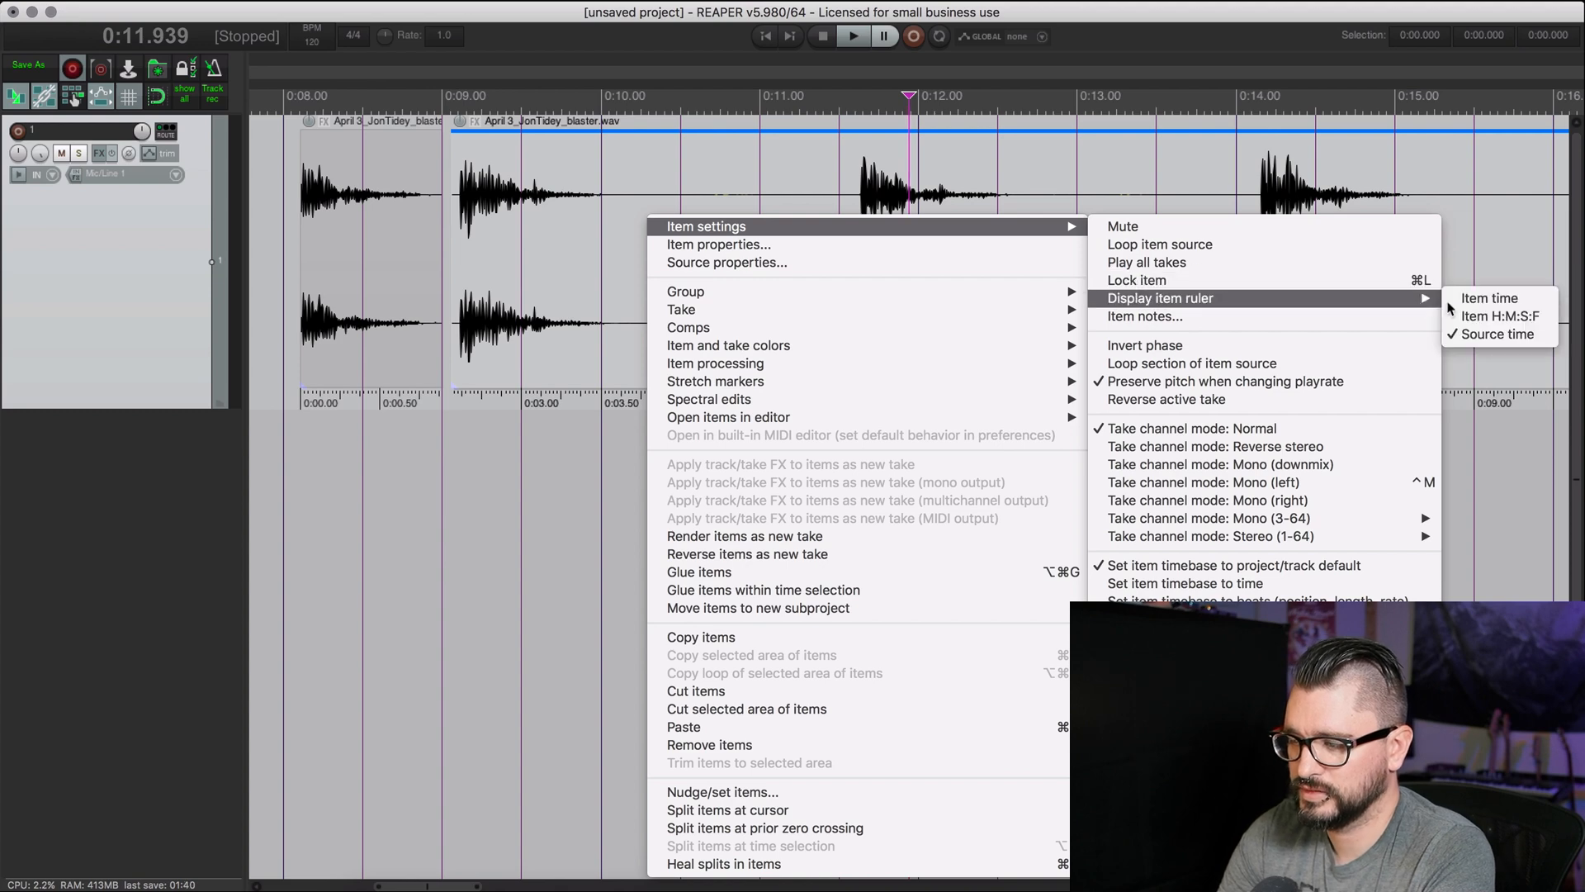
pyautogui.click(1500, 317)
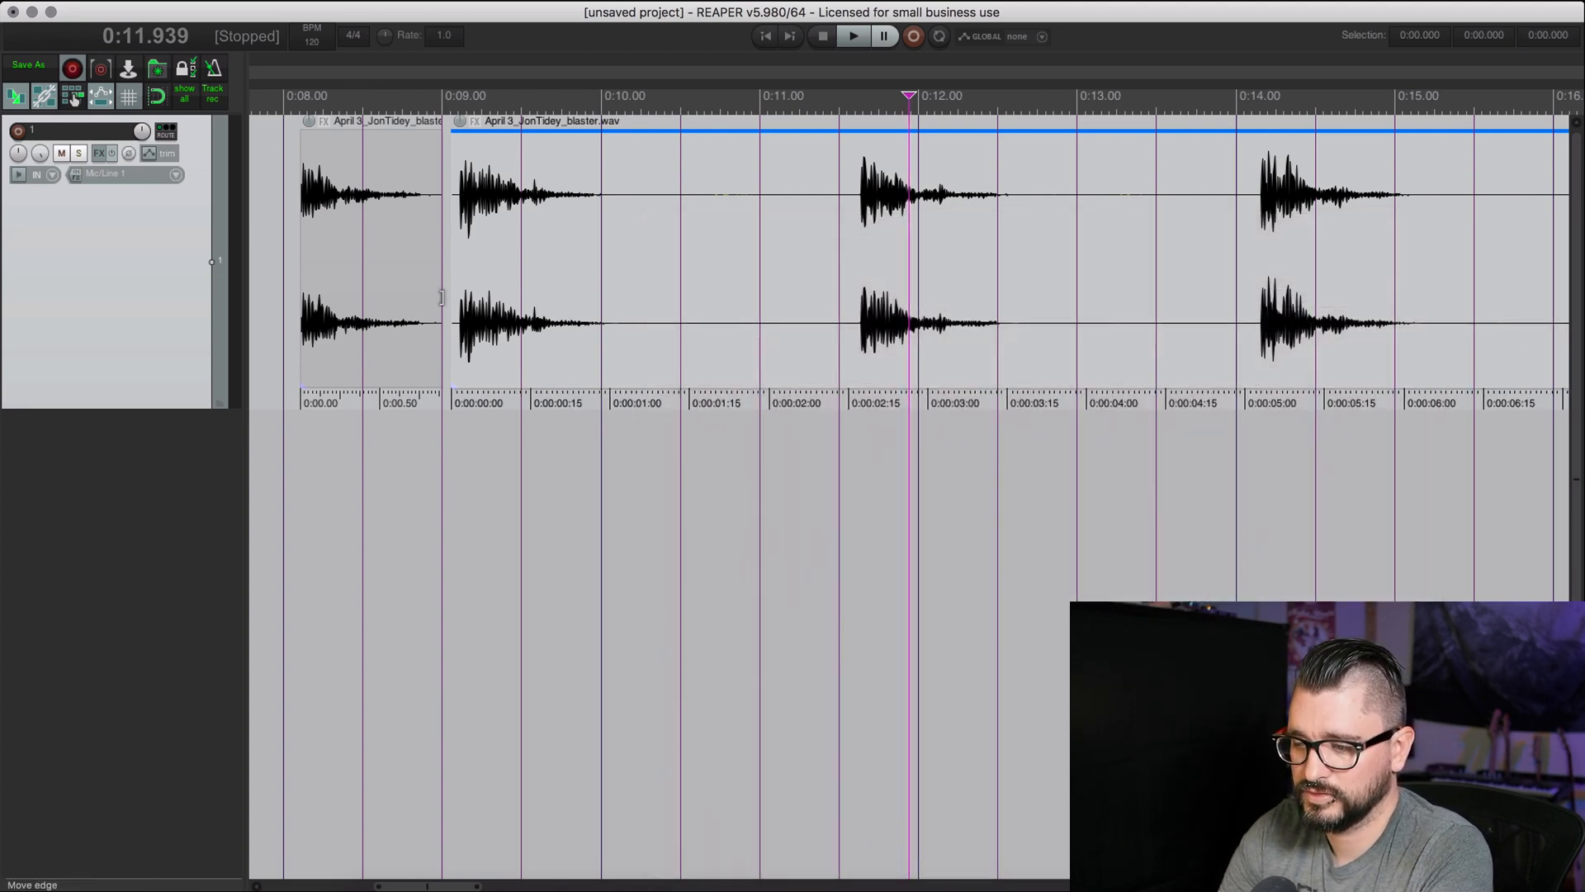
# - Trim the second item's start to about 0:09.20 and split the item at about 0:10.78
pyautogui.click(457, 289)
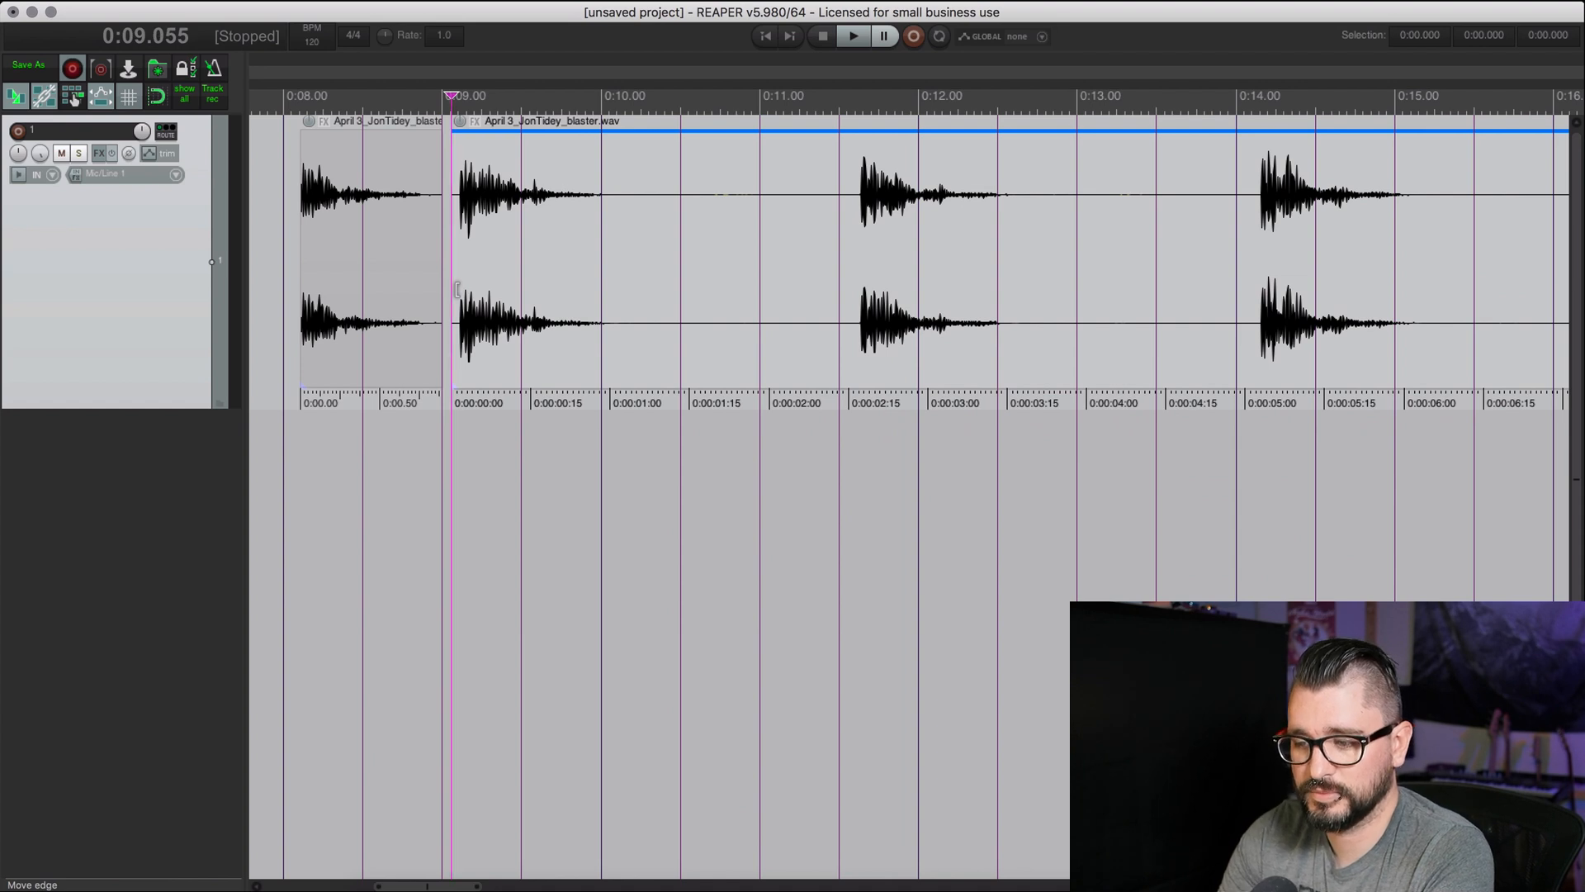
pyautogui.moveTo(458, 289); pyautogui.dragTo(478, 330)
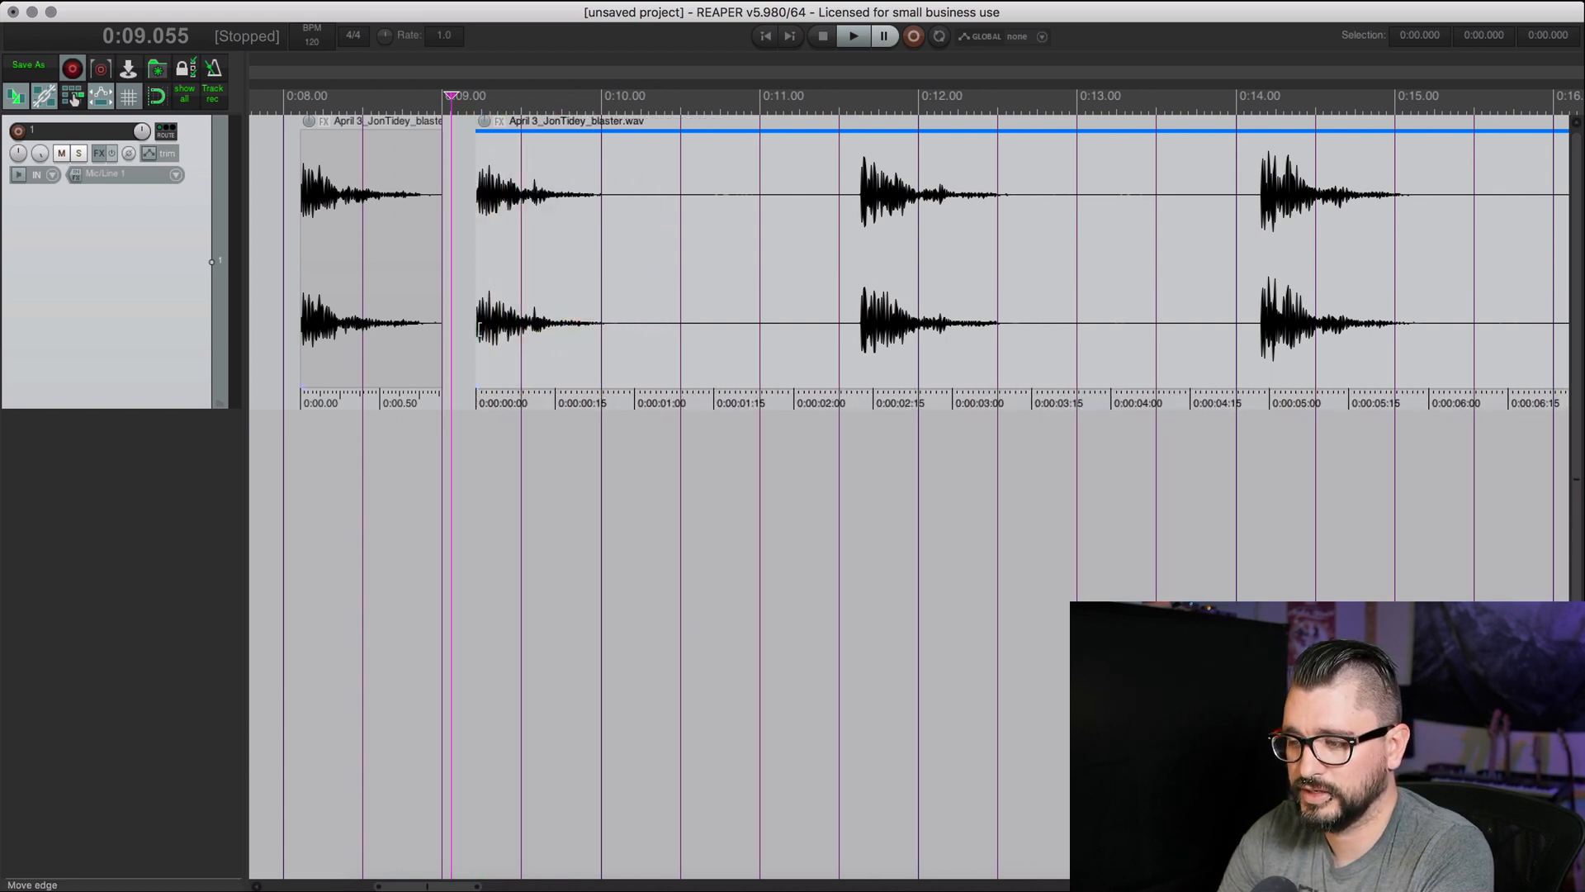
pyautogui.click(725, 315)
pyautogui.press('s')
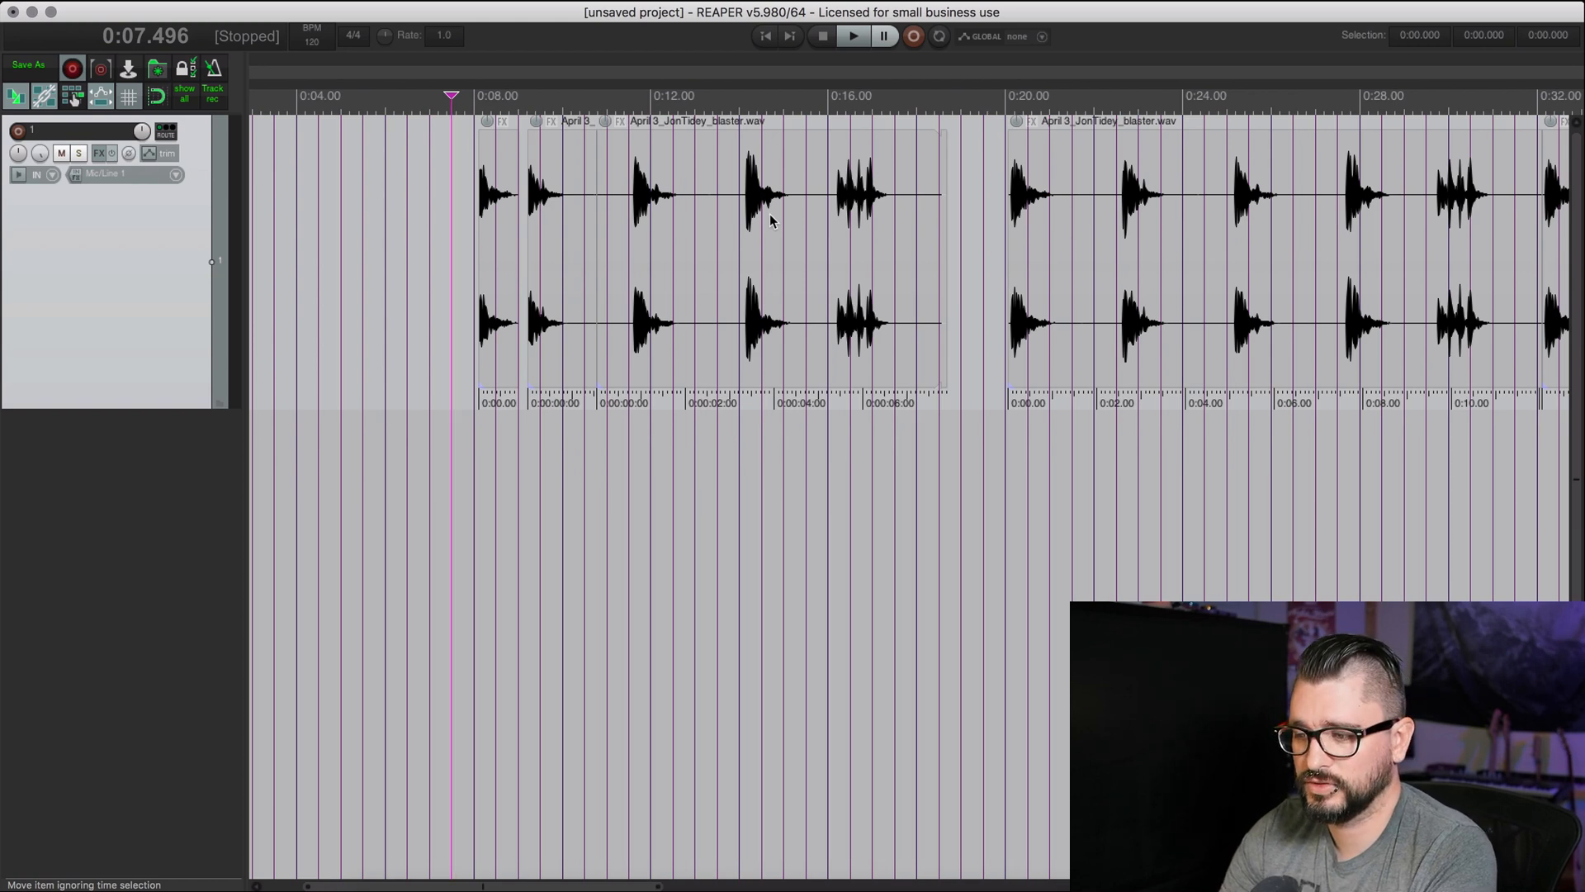
# - Examine the Display item ruler options available in the item settings for the piece after the split
pyautogui.rightClick(750, 217)
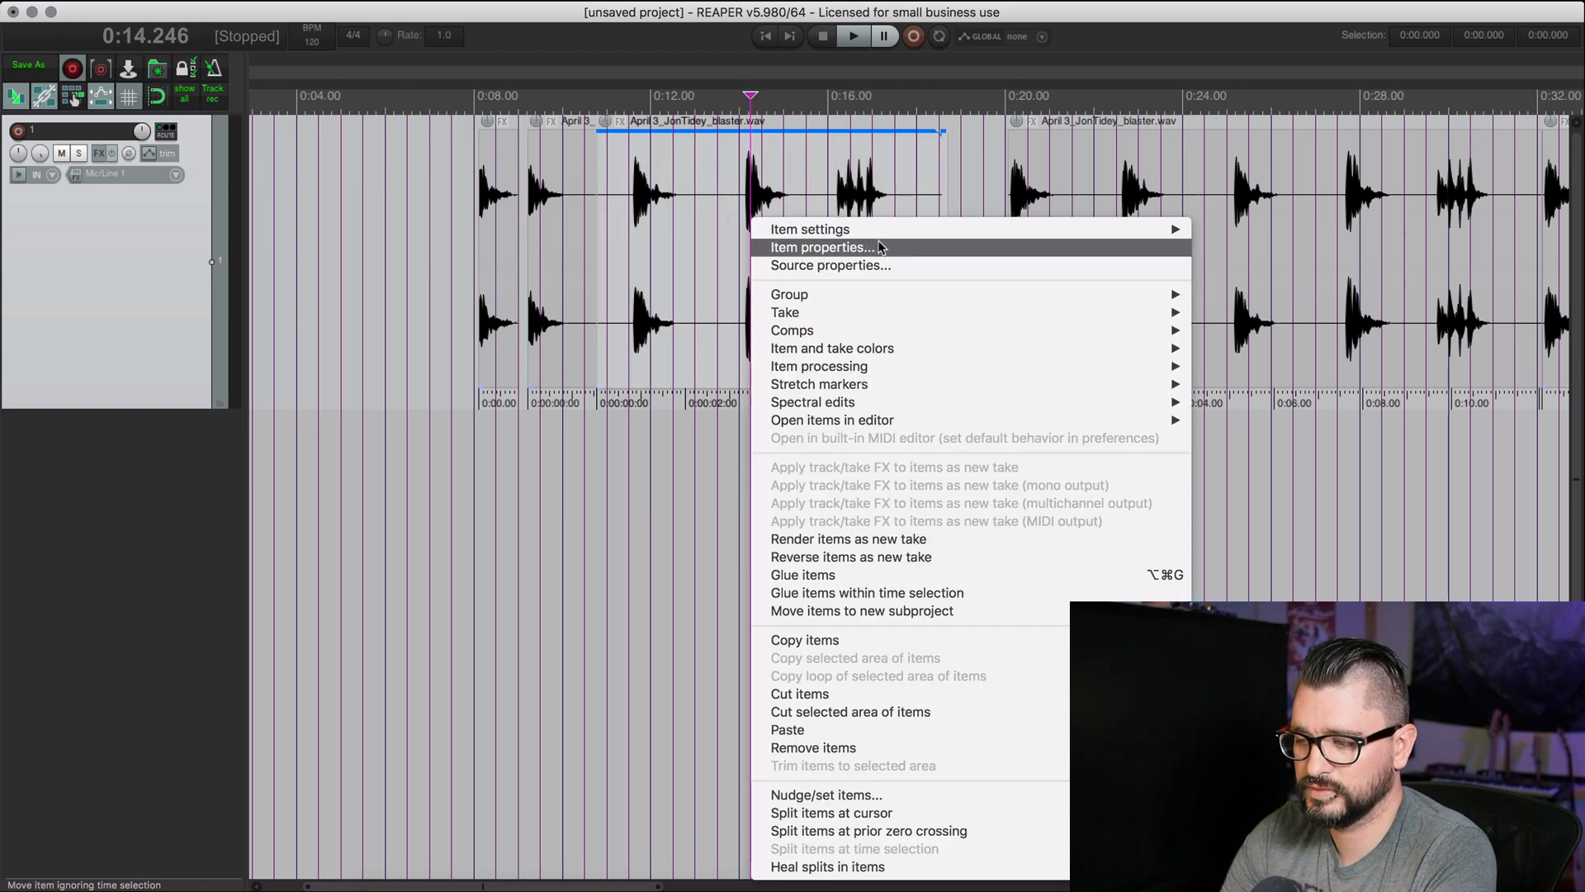
pyautogui.moveTo(895, 235)
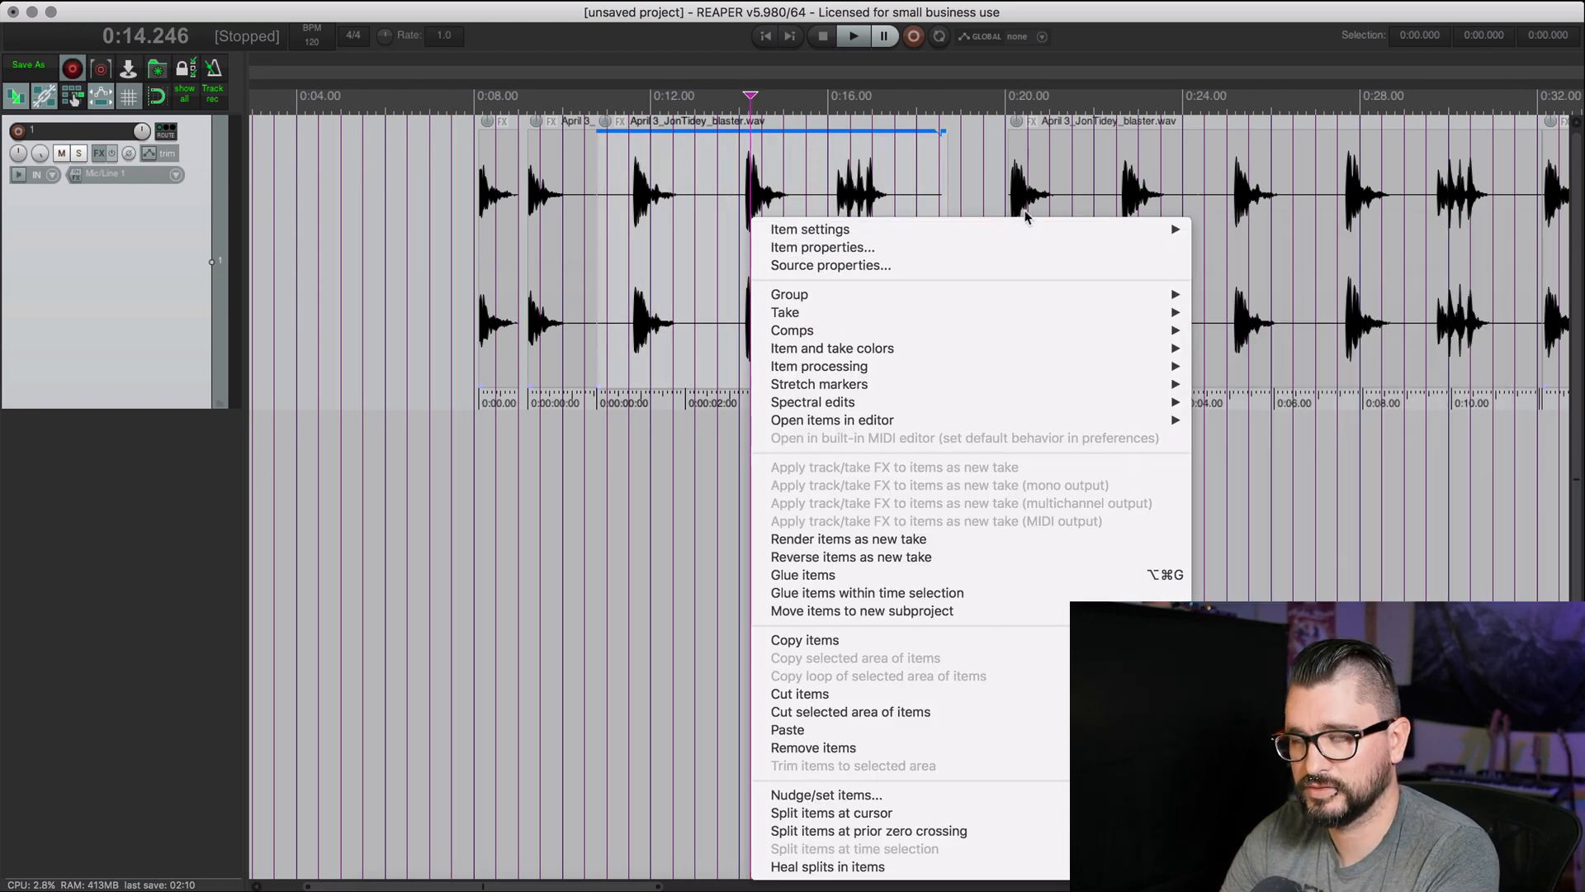
pyautogui.click(679, 163)
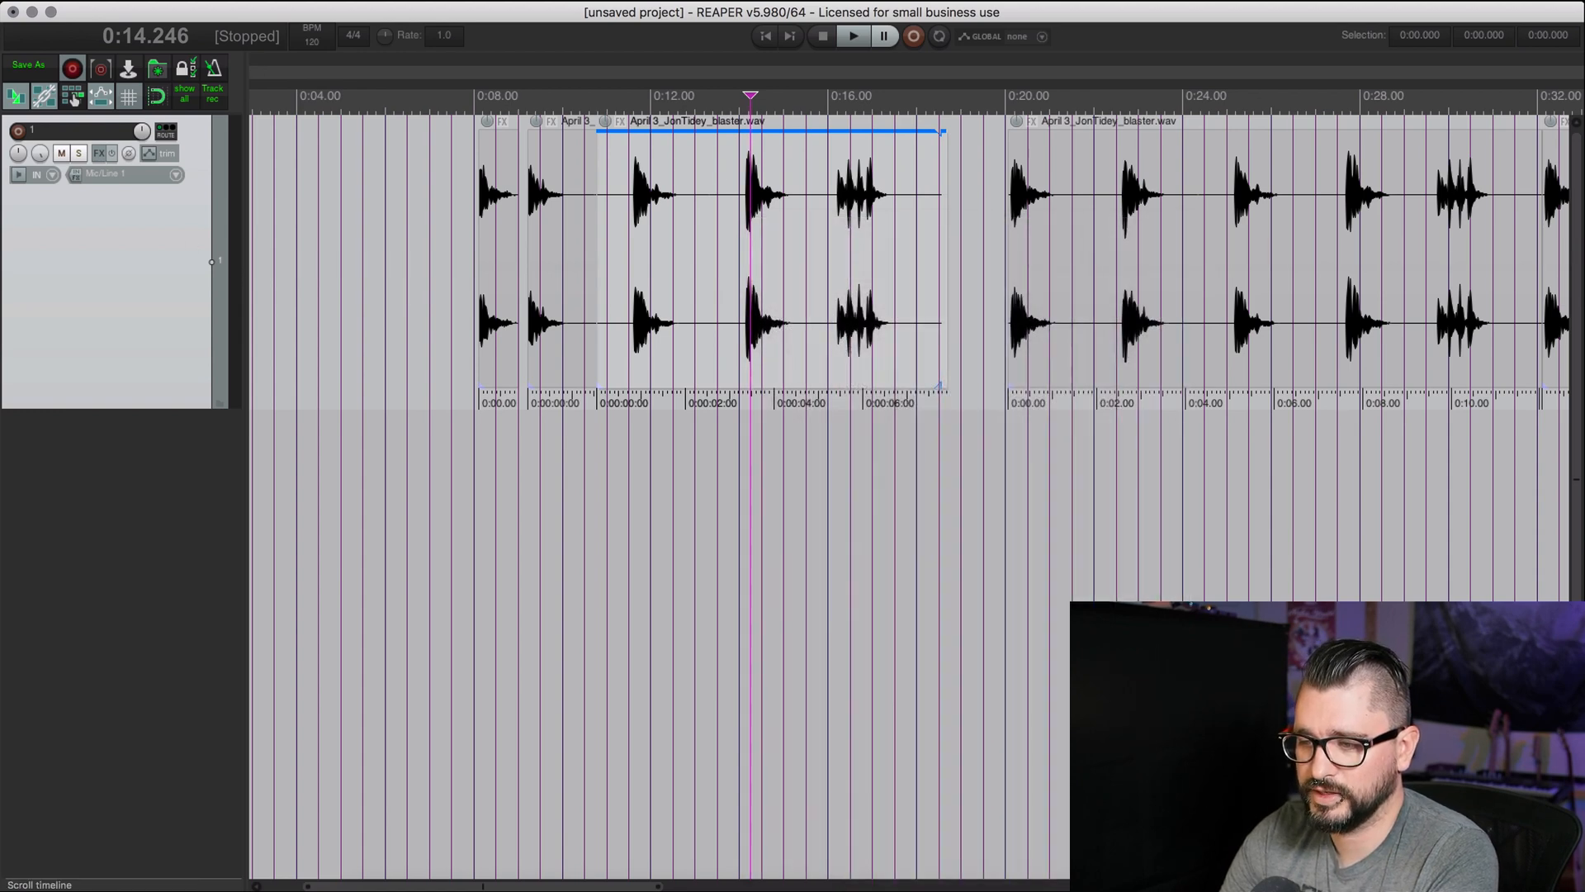
pyautogui.click(307, 1)
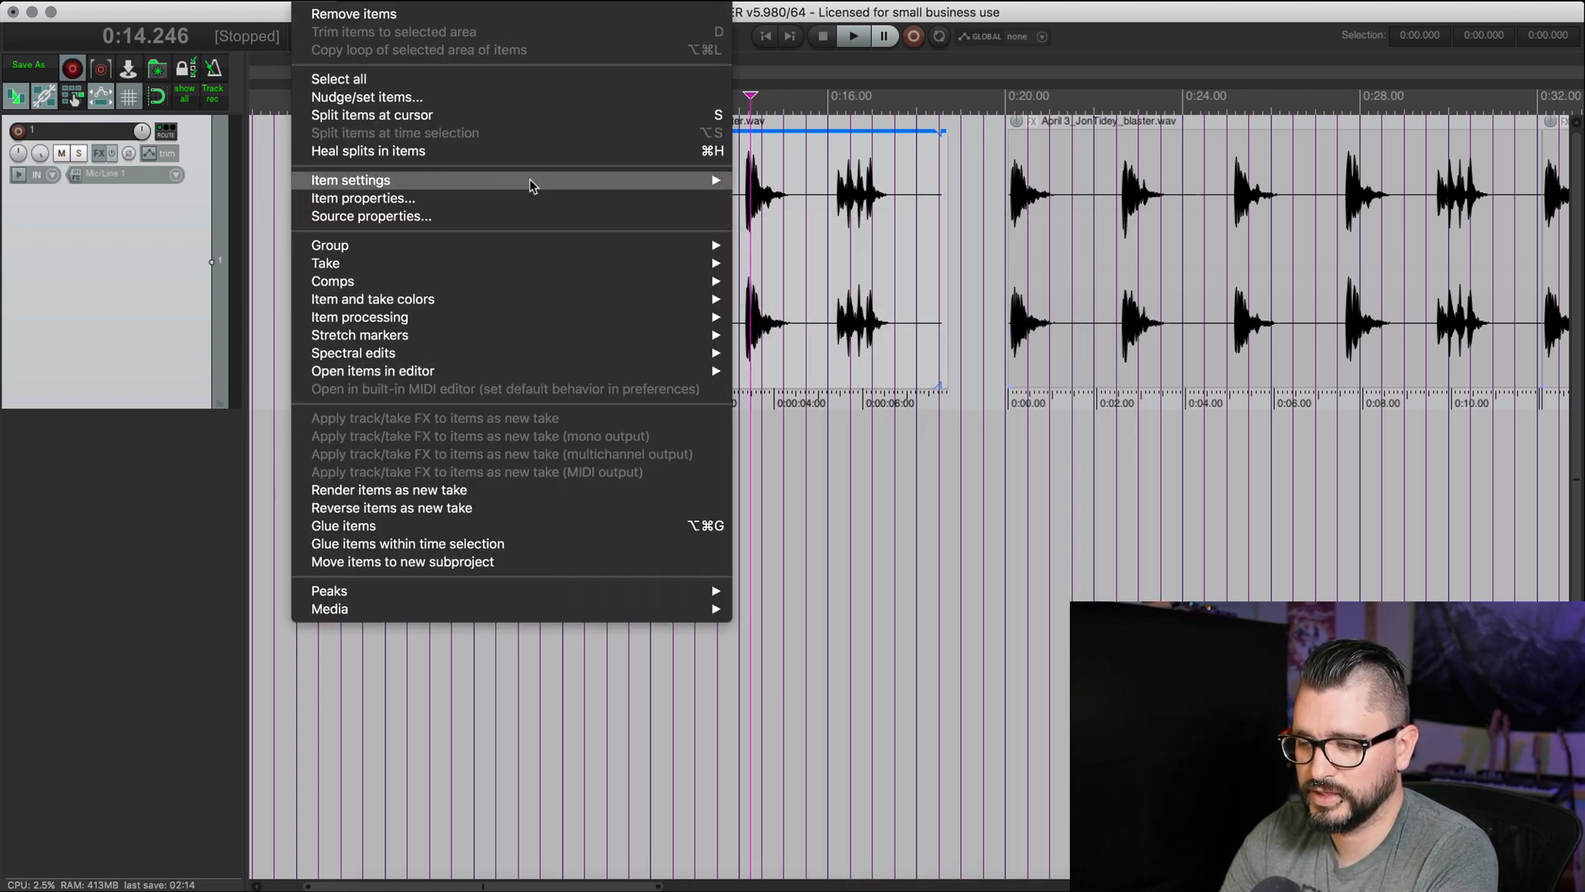
pyautogui.moveTo(536, 180)
pyautogui.moveTo(916, 252)
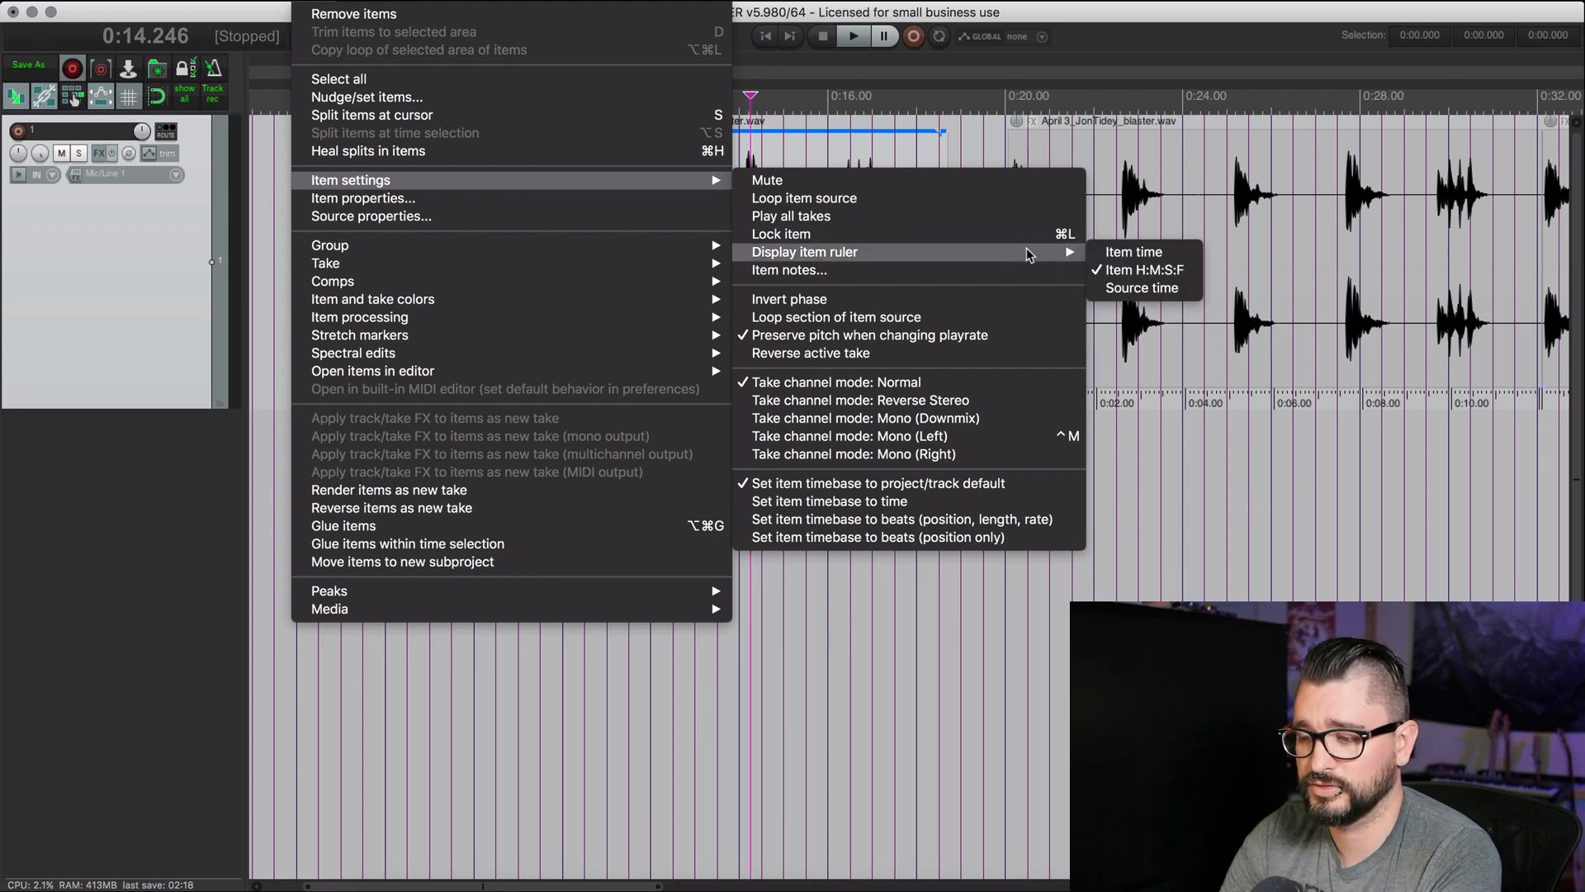
pyautogui.click(828, 121)
pyautogui.click(791, 159)
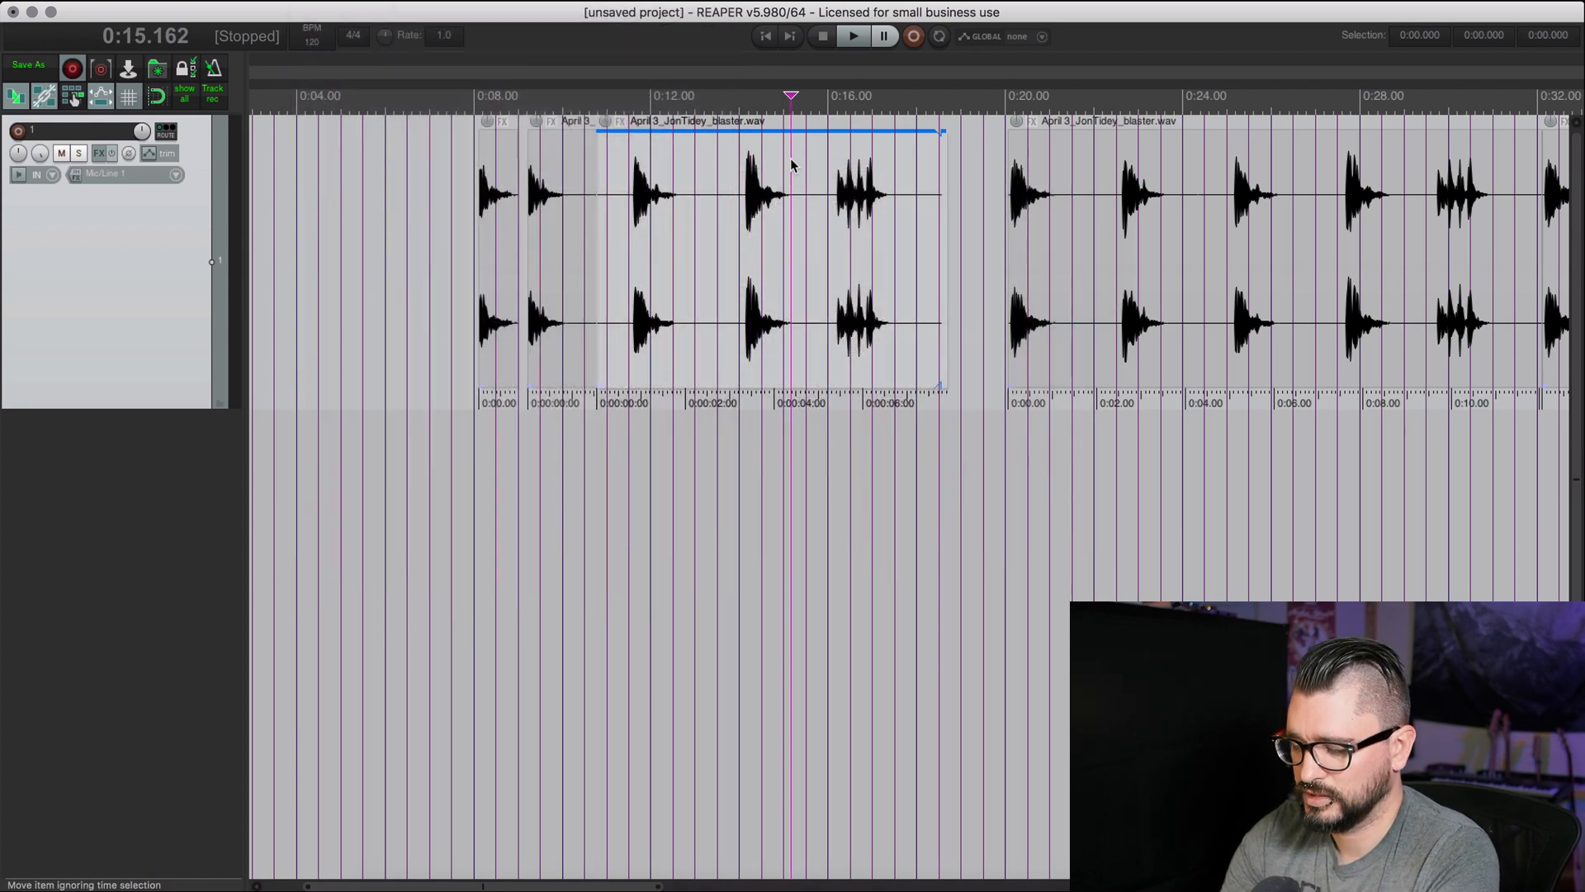
# - Filter the action list for "display item", select the three item time ruler actions, and move the list clear of the track items
pyautogui.hotkey('shift', '/')
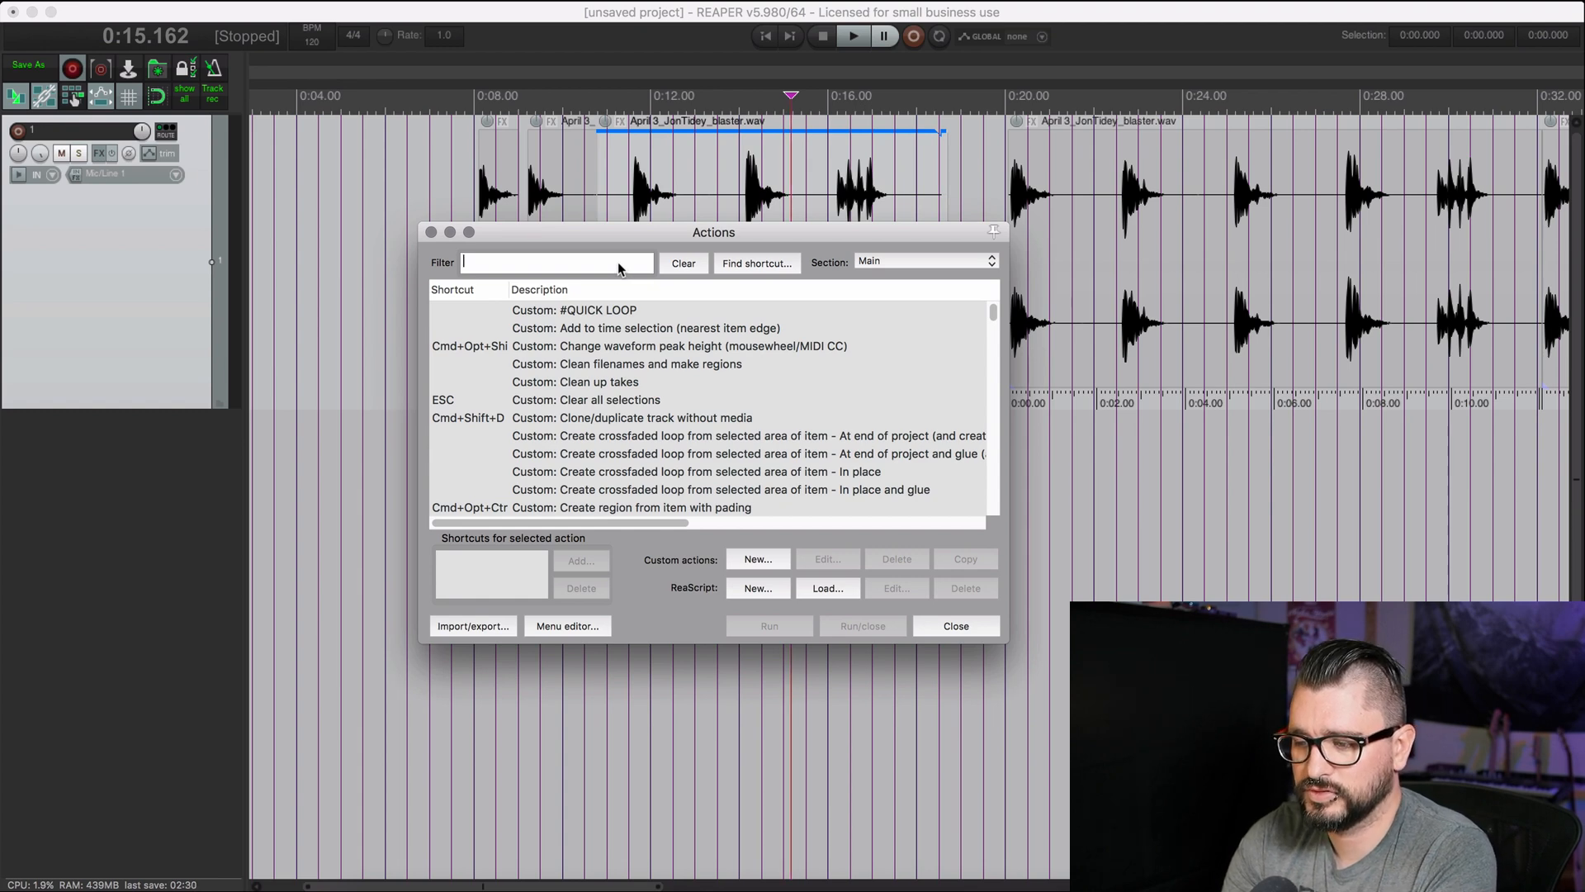
pyautogui.write('display it')
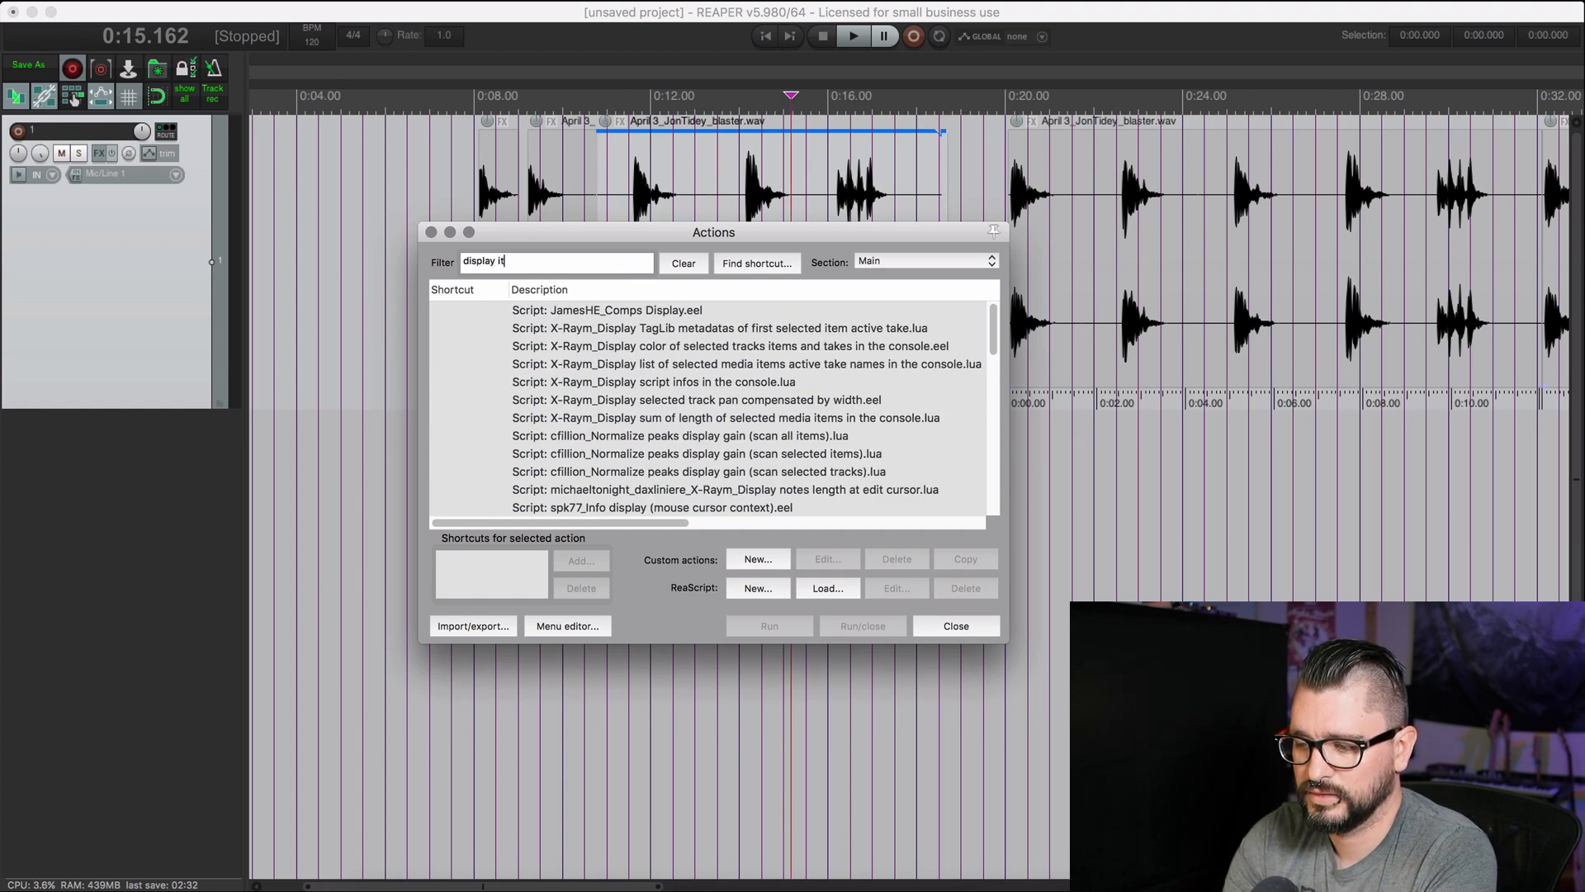
pyautogui.write('em')
pyautogui.scroll(-3, 793, 450)
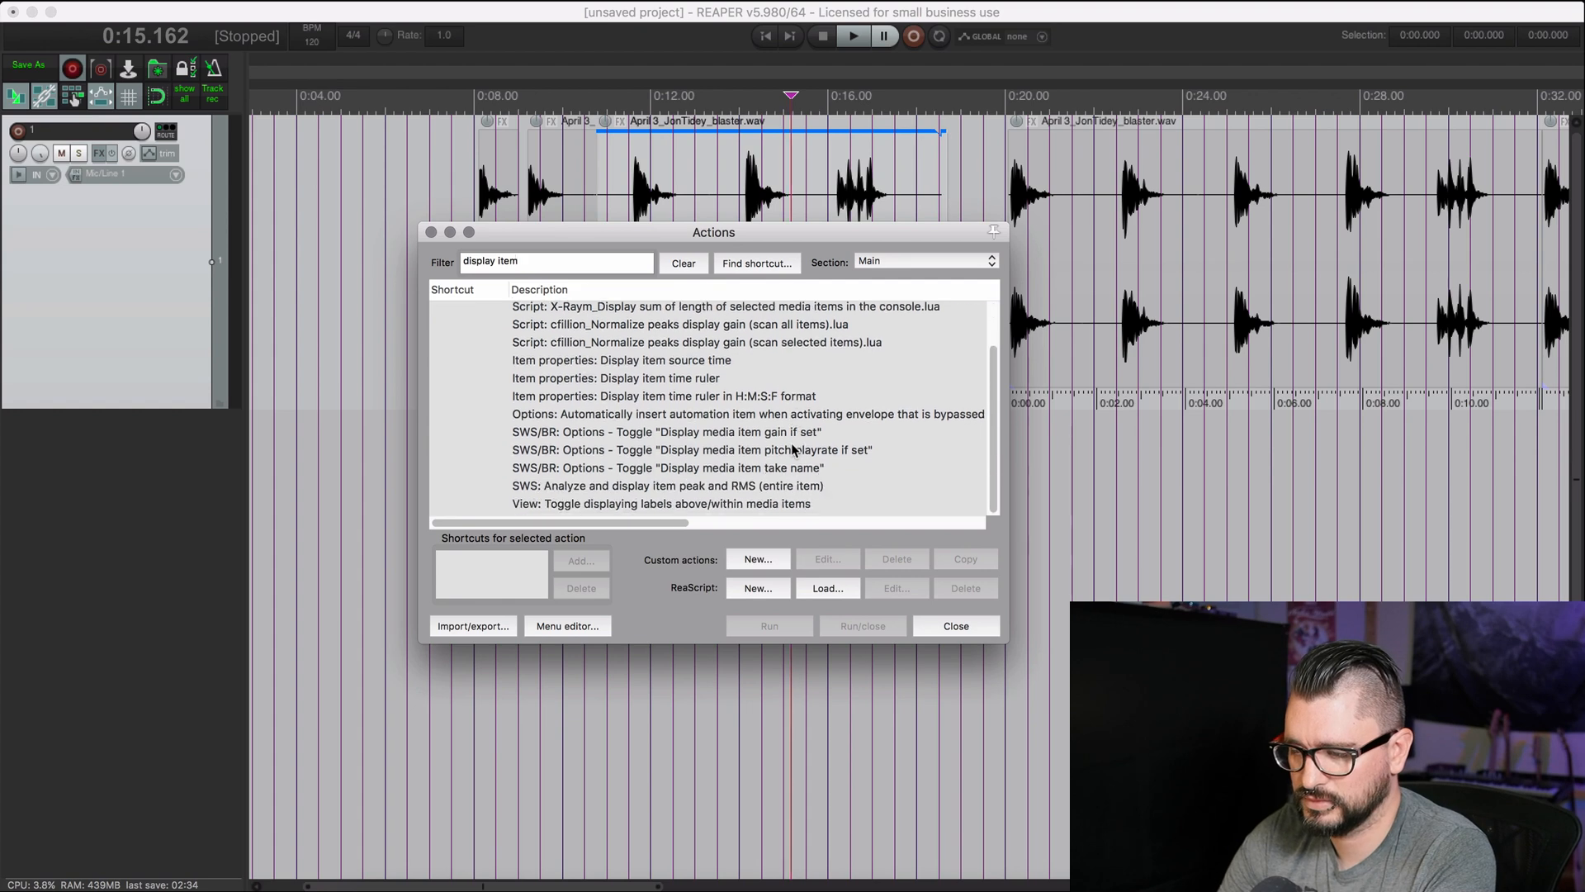
pyautogui.click(747, 367)
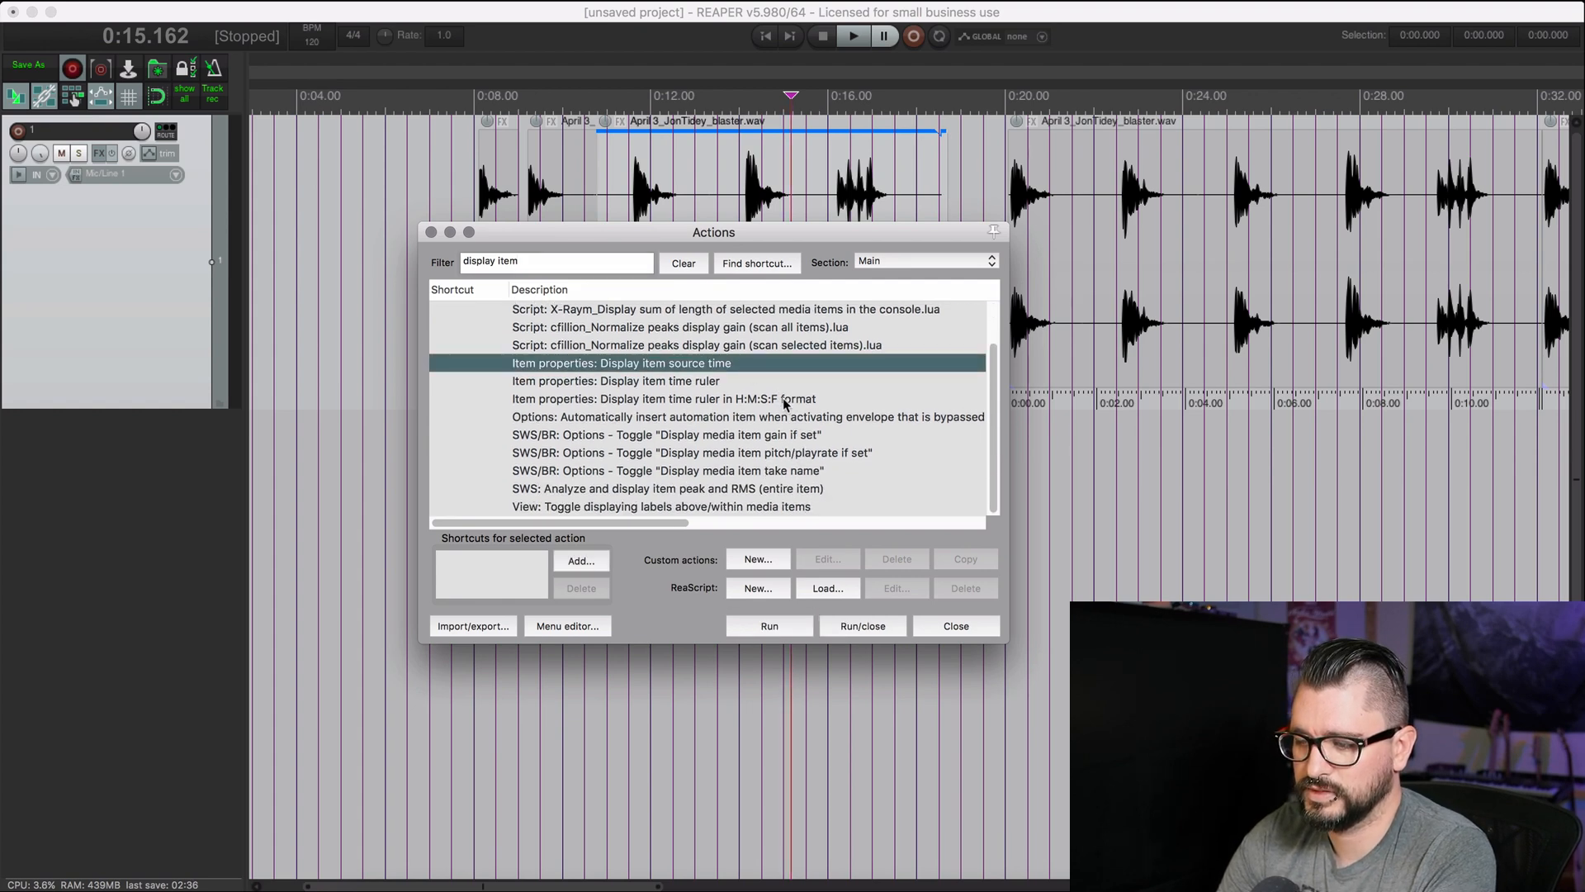
pyautogui.keyDown('shift'); pyautogui.click(782, 398); pyautogui.keyUp('shift')
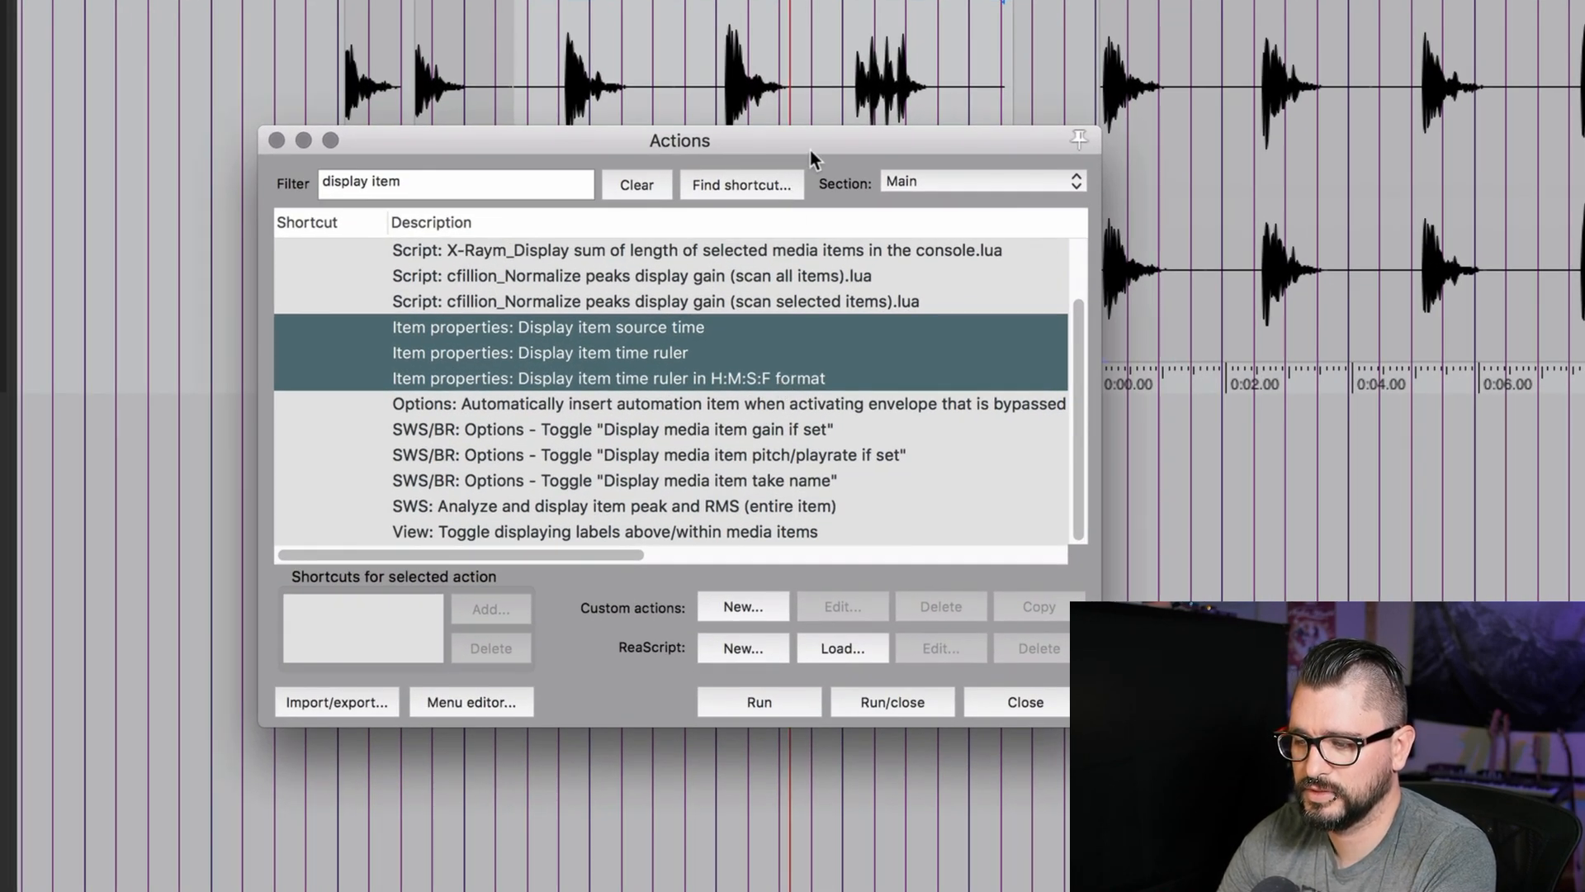
pyautogui.moveTo(811, 151); pyautogui.dragTo(777, 461)
# - Select the first item and turn off its ruler with the "Item properties: Display item source time" action
pyautogui.click(384, 203)
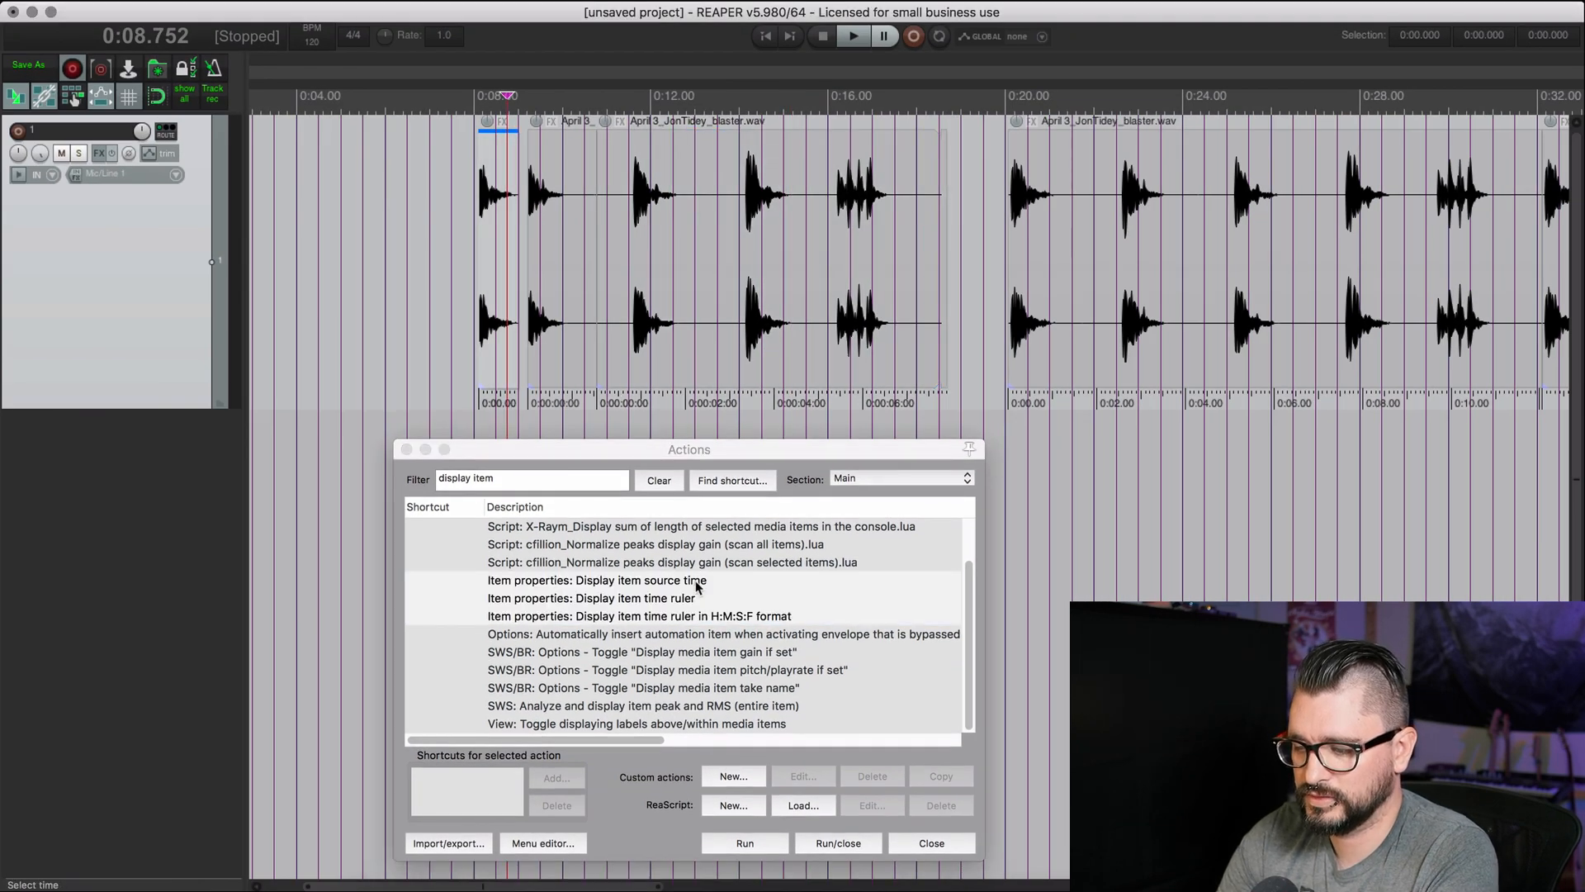
pyautogui.click(696, 581)
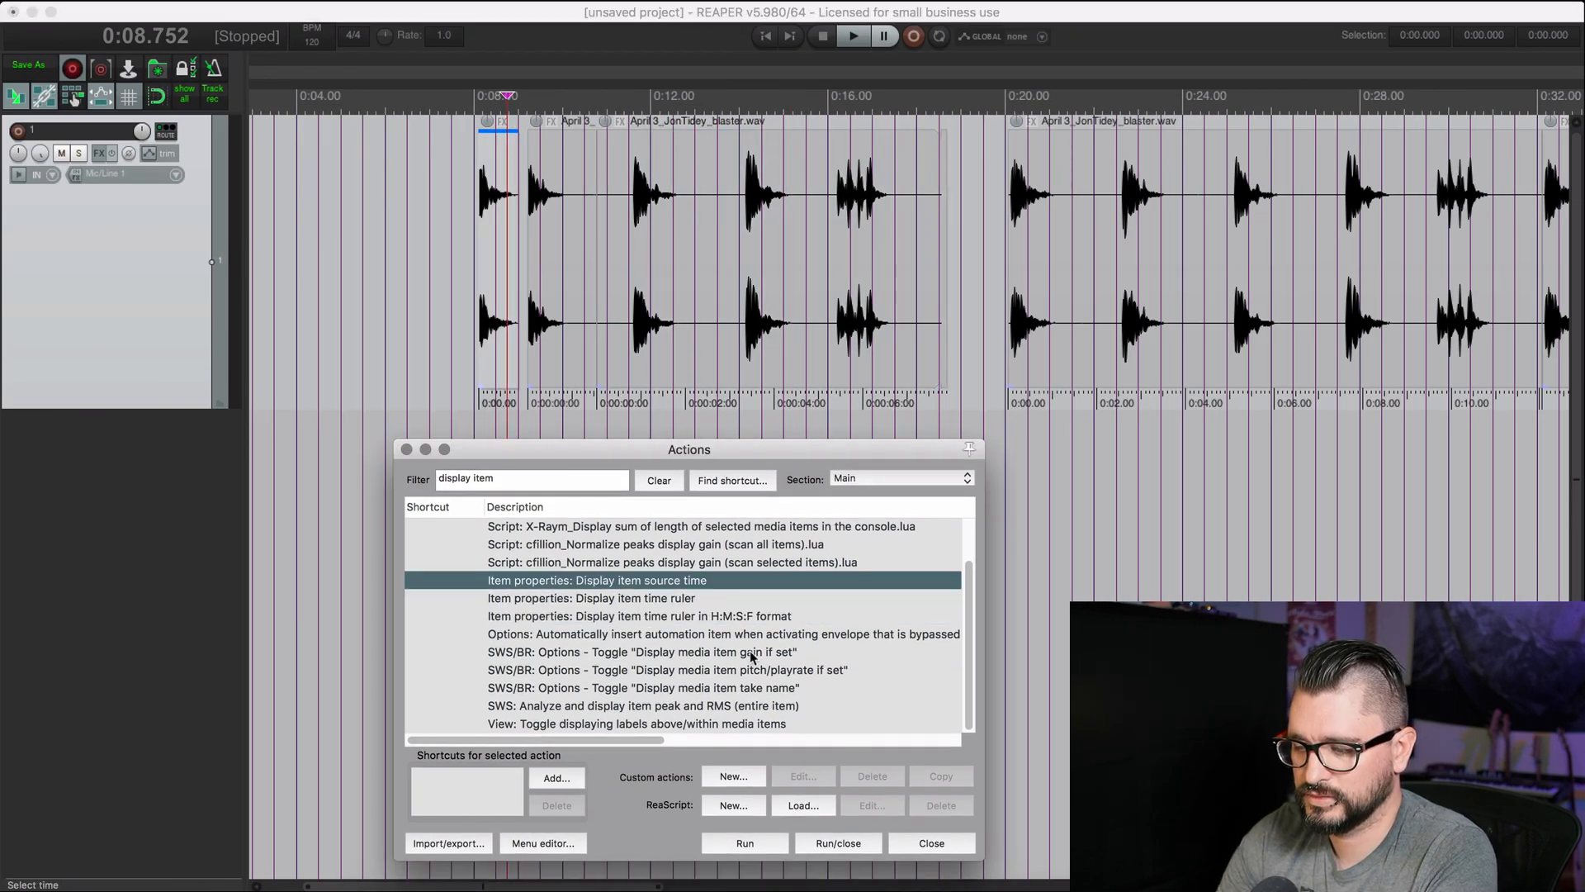
pyautogui.click(748, 842)
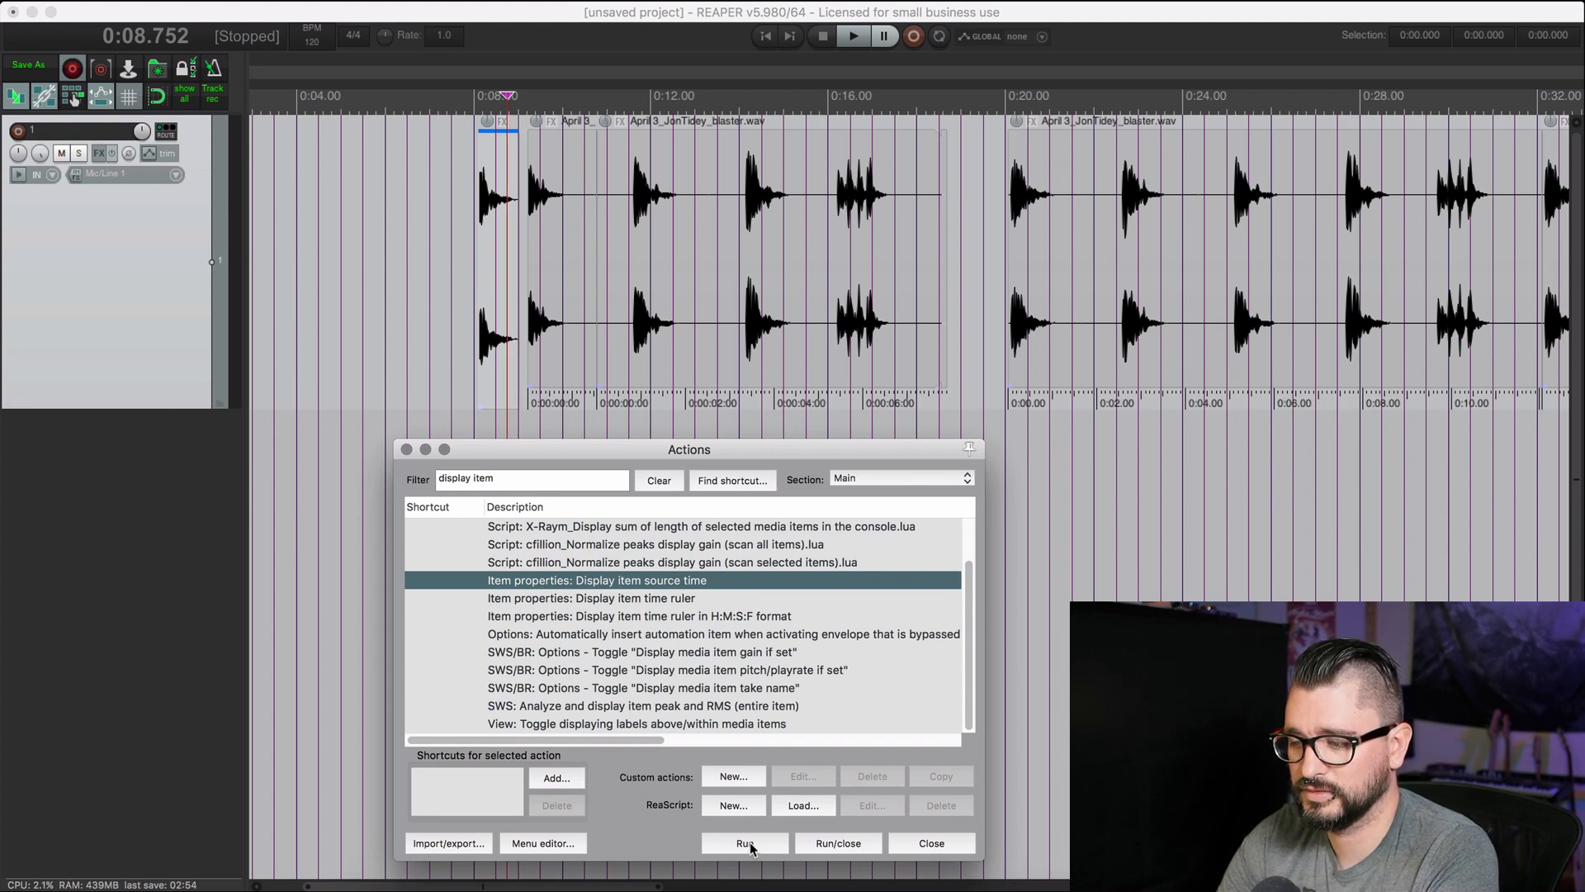
# - Select the piece after the split and toggle its ruler off and on with "Item properties: Display item time ruler in H:M:S:F format"
pyautogui.click(780, 326)
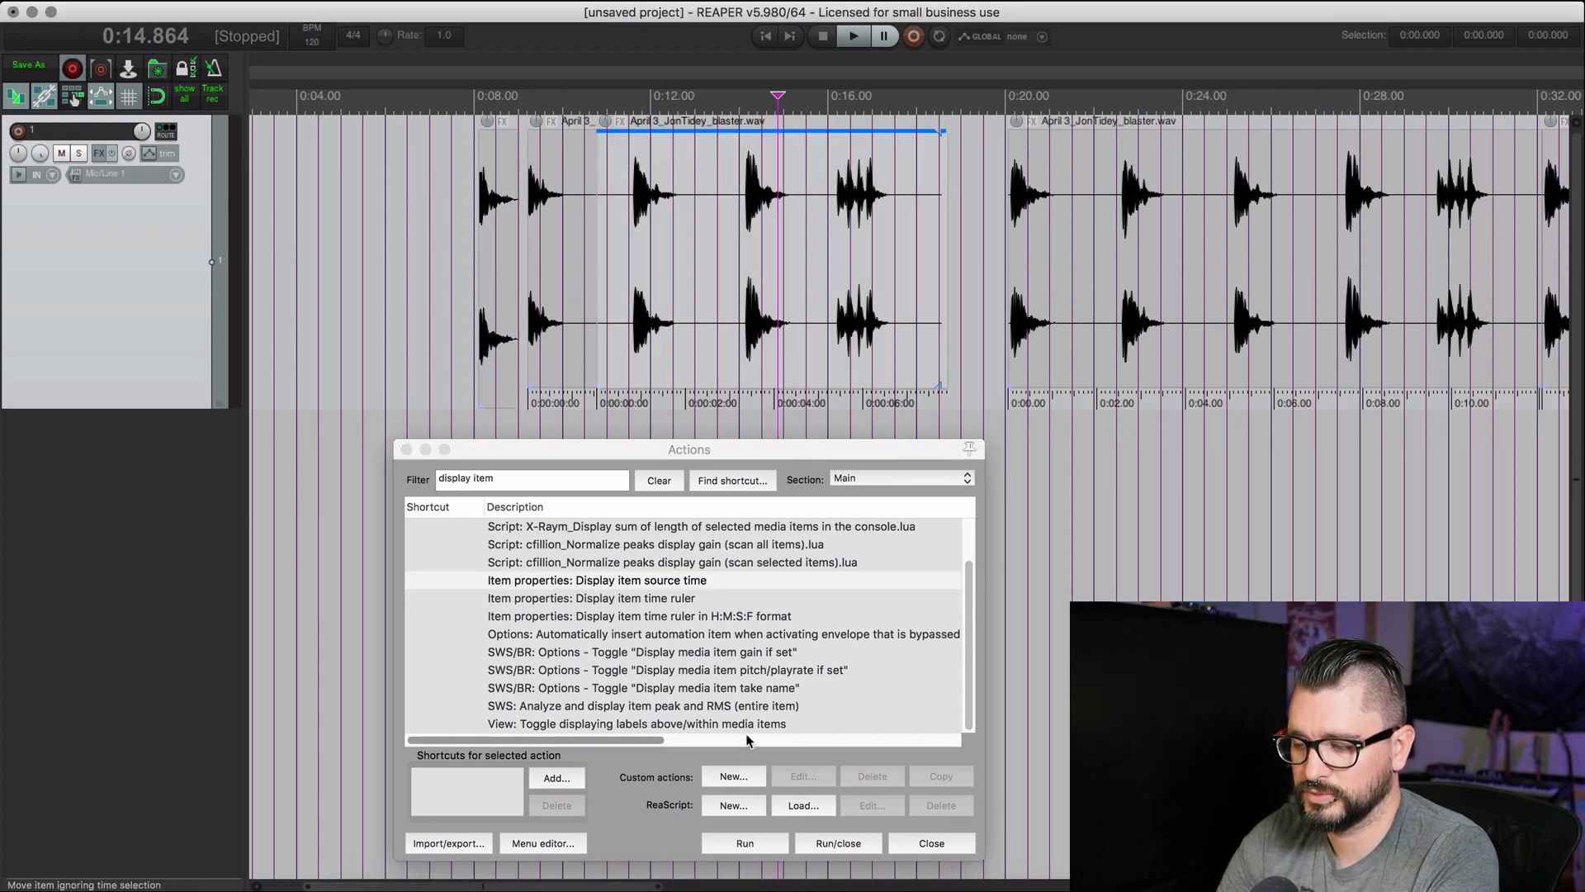
pyautogui.click(793, 616)
pyautogui.click(775, 839)
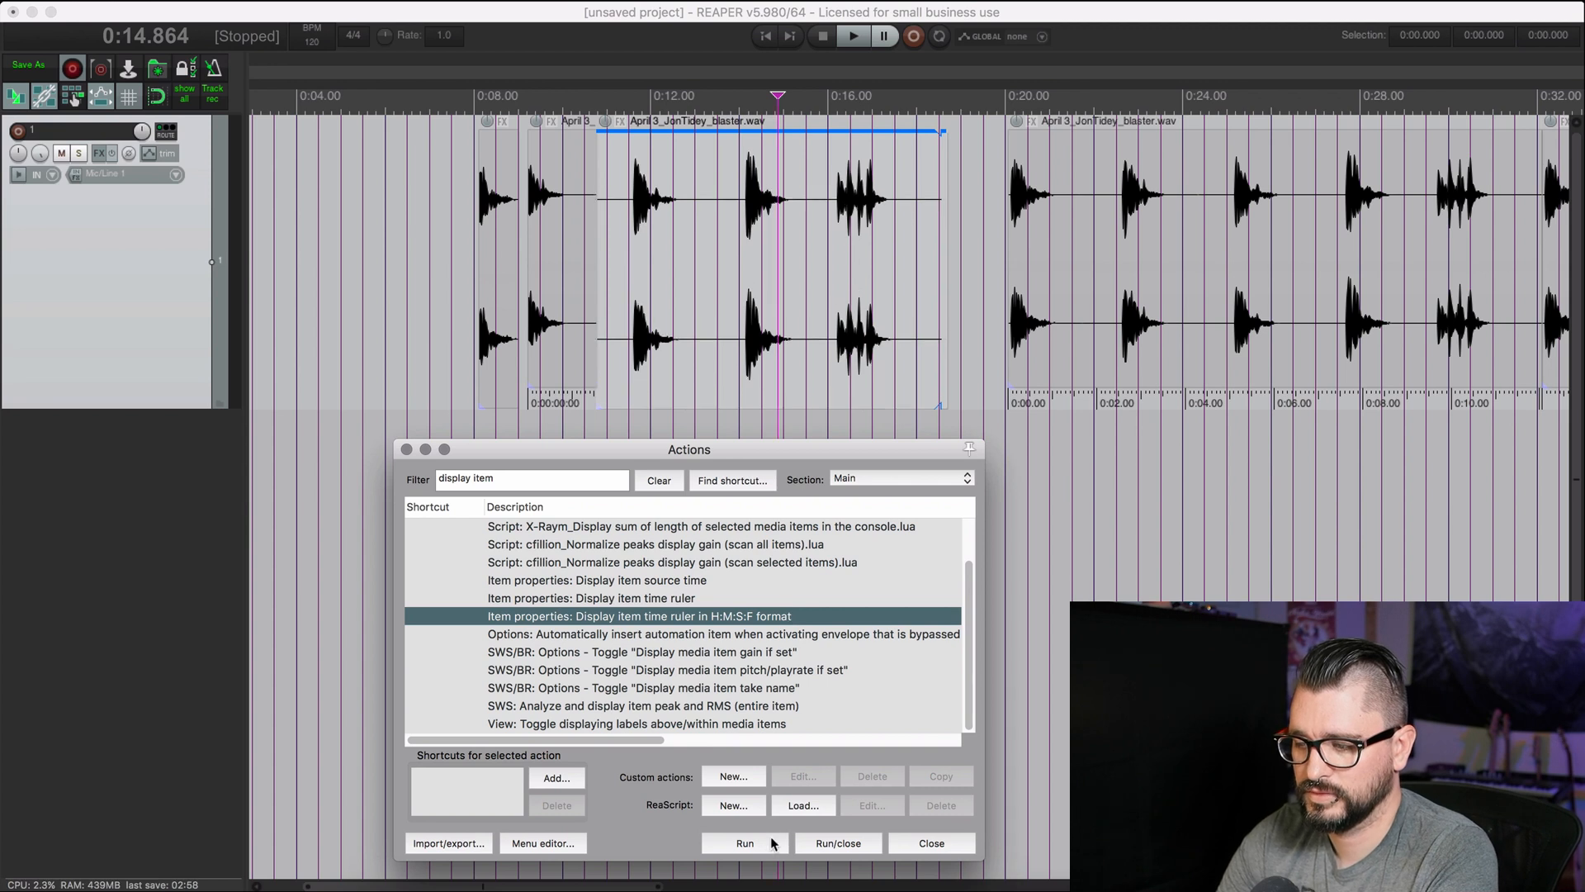
pyautogui.click(775, 840)
pyautogui.click(775, 840)
pyautogui.click(774, 842)
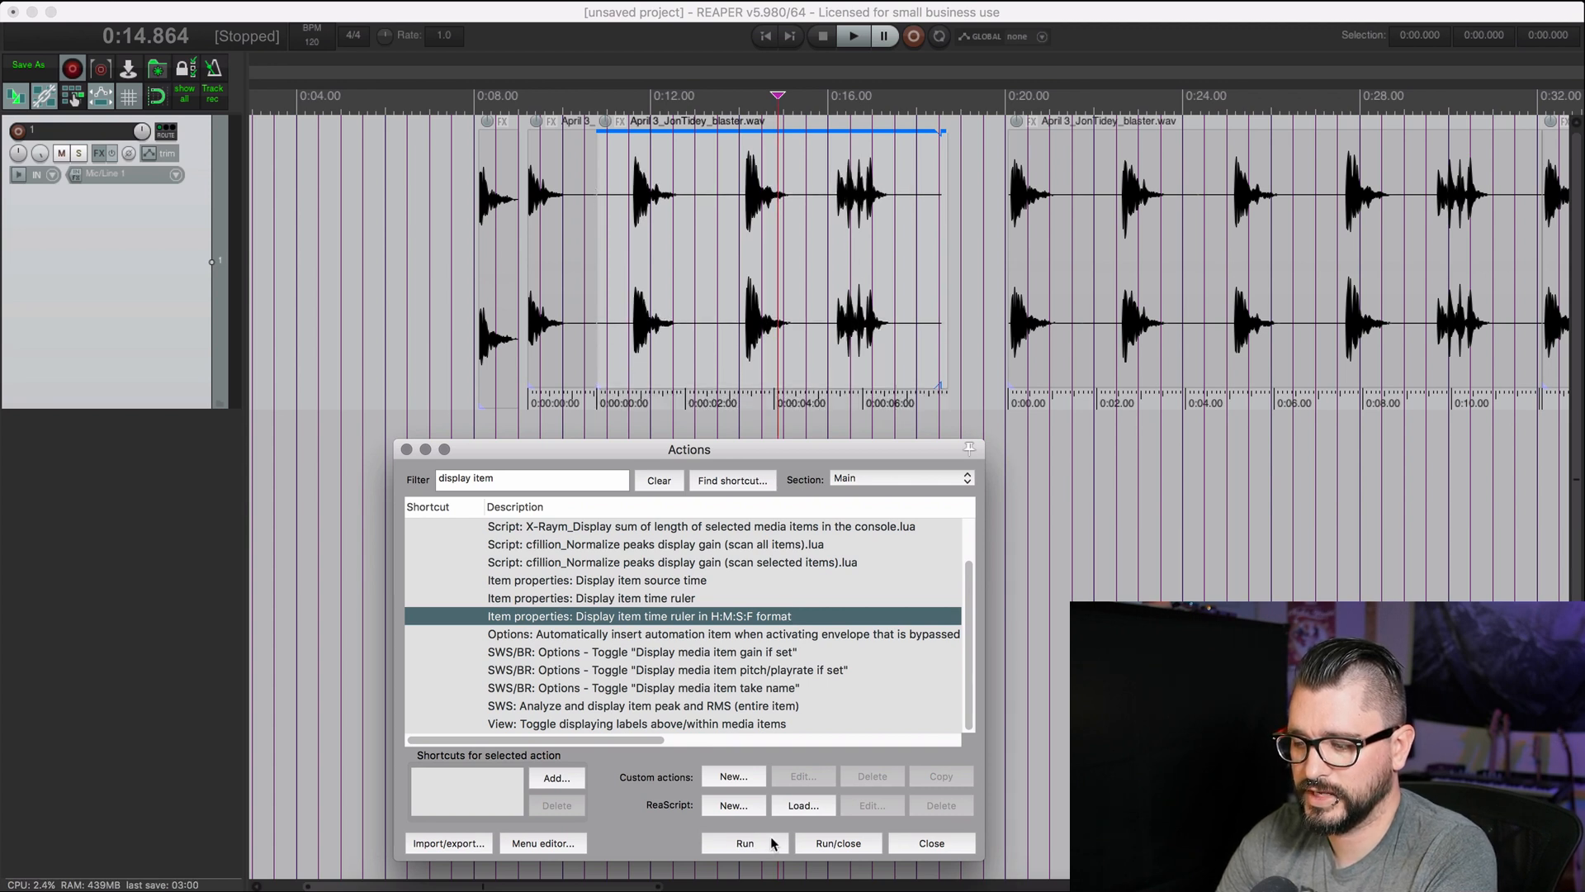
# - Use the item properties actions to switch the selected piece's ruler to item time and then to source time
pyautogui.click(753, 601)
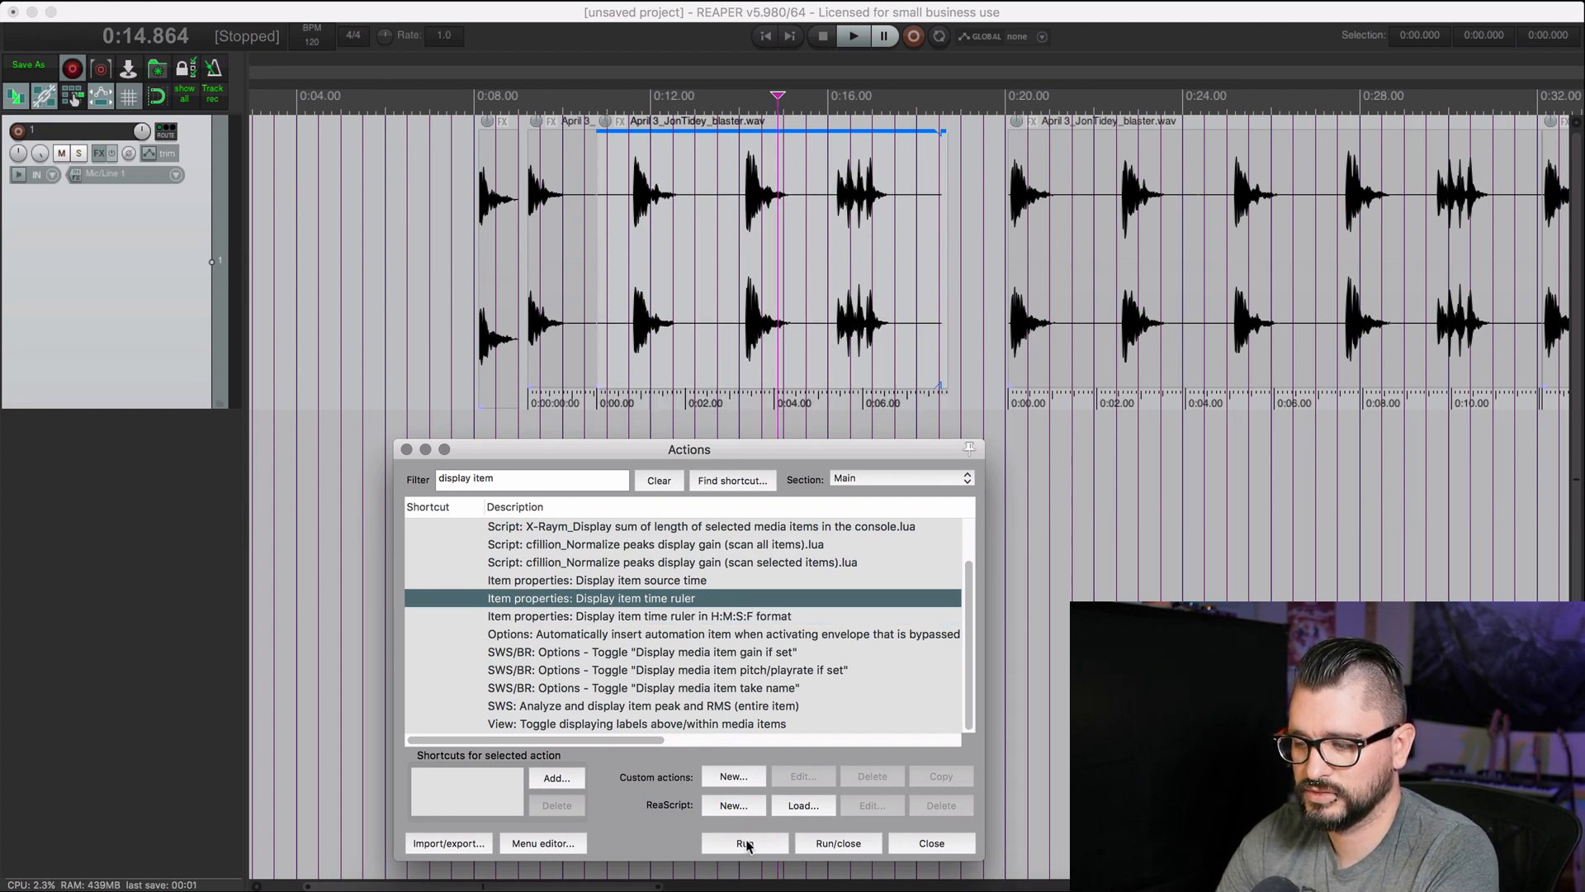
pyautogui.click(758, 580)
pyautogui.click(750, 850)
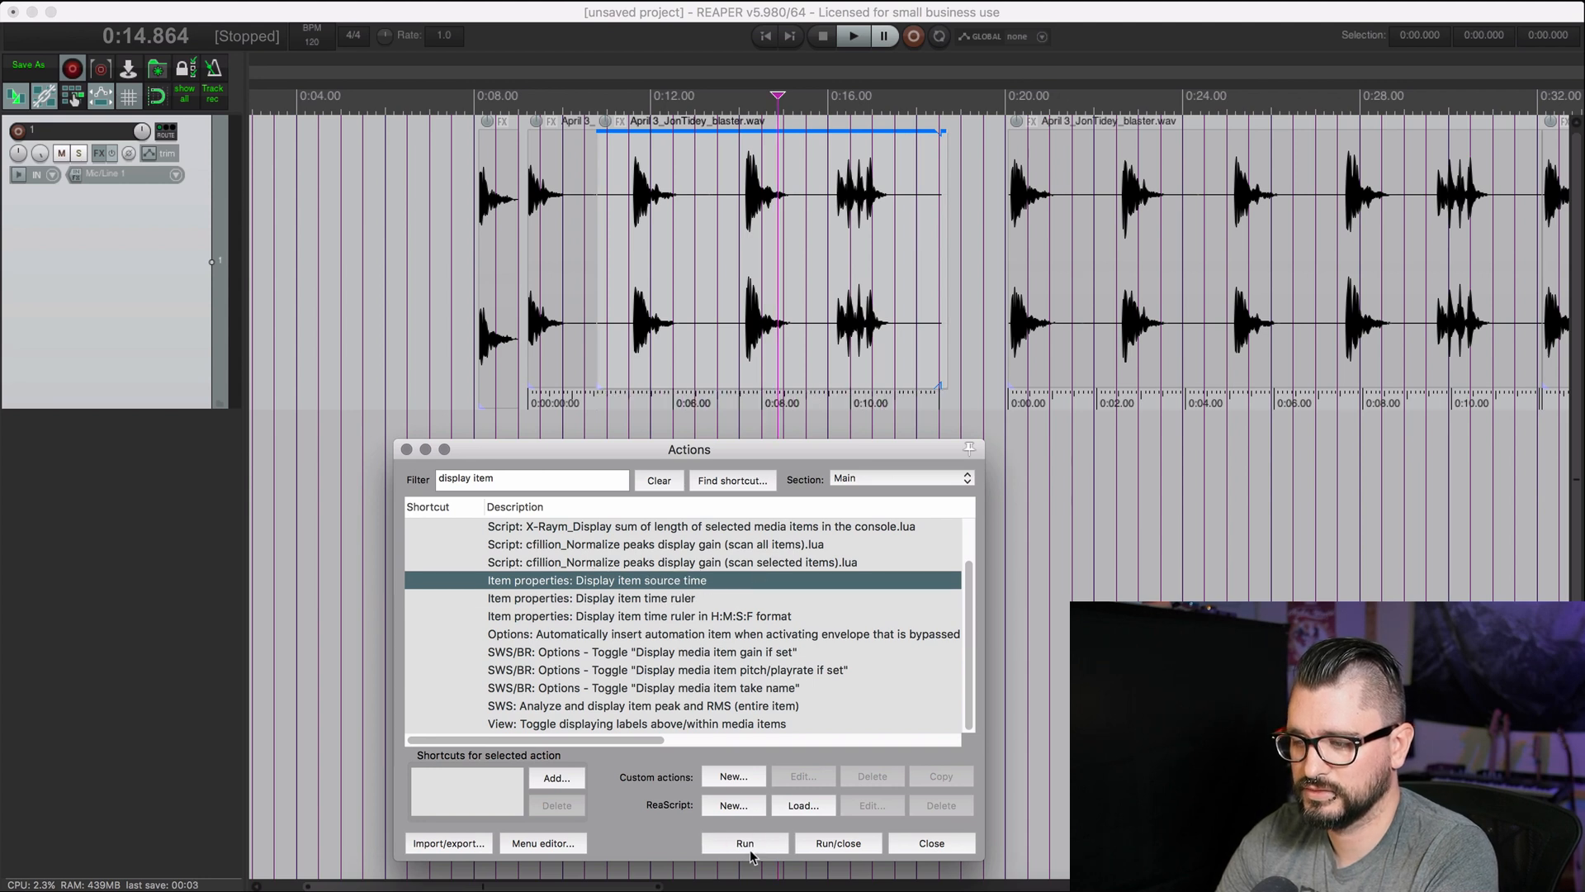
pyautogui.click(747, 843)
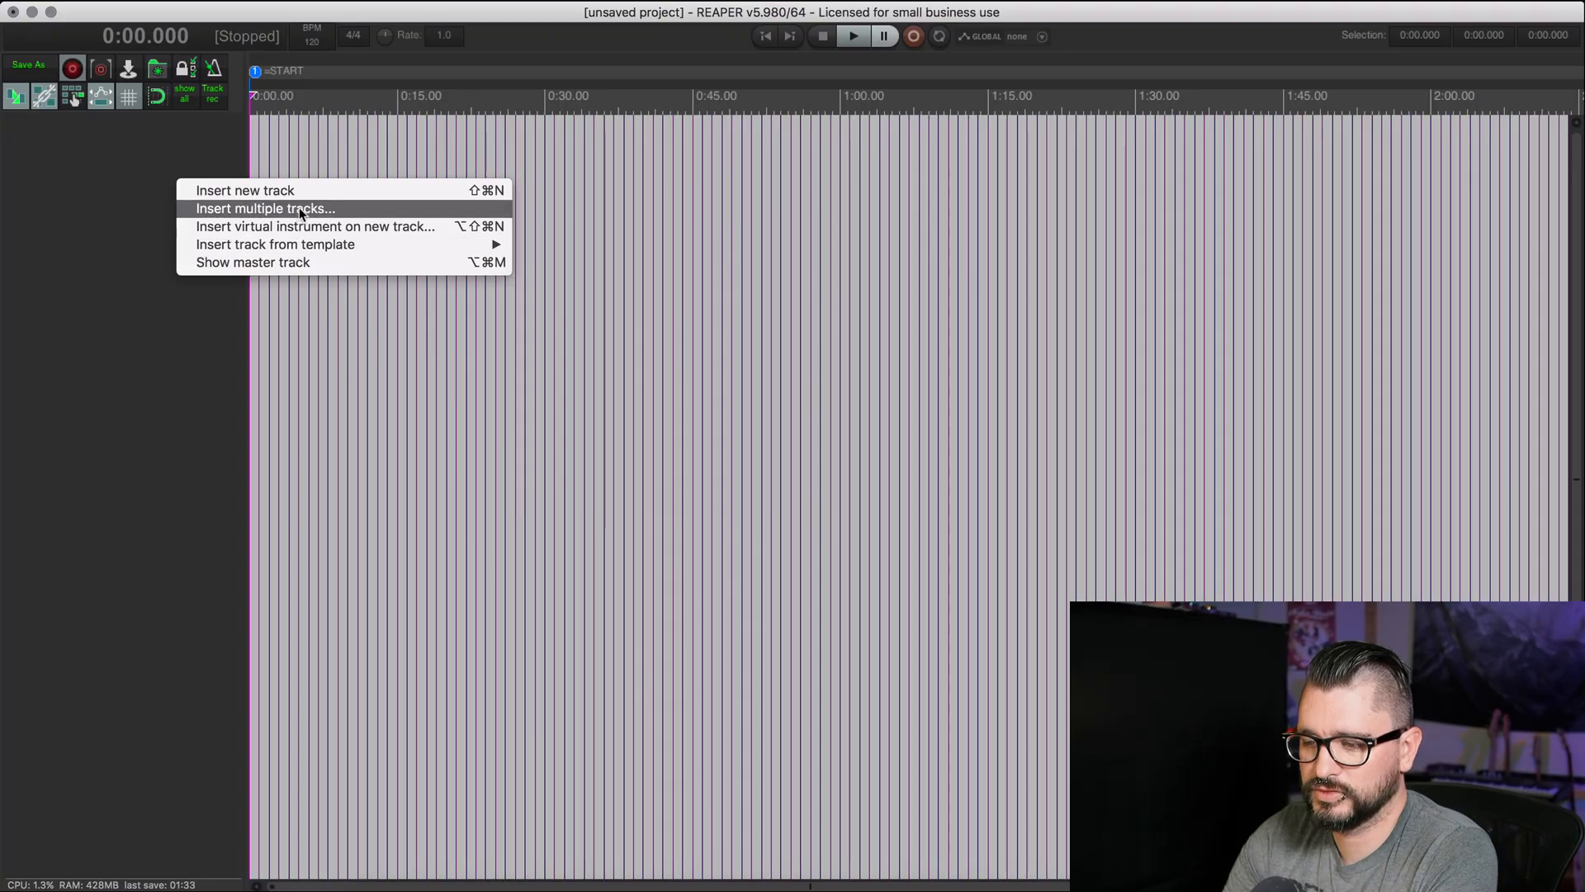
# - Insert 50 new tracks into the empty project
pyautogui.click(299, 208)
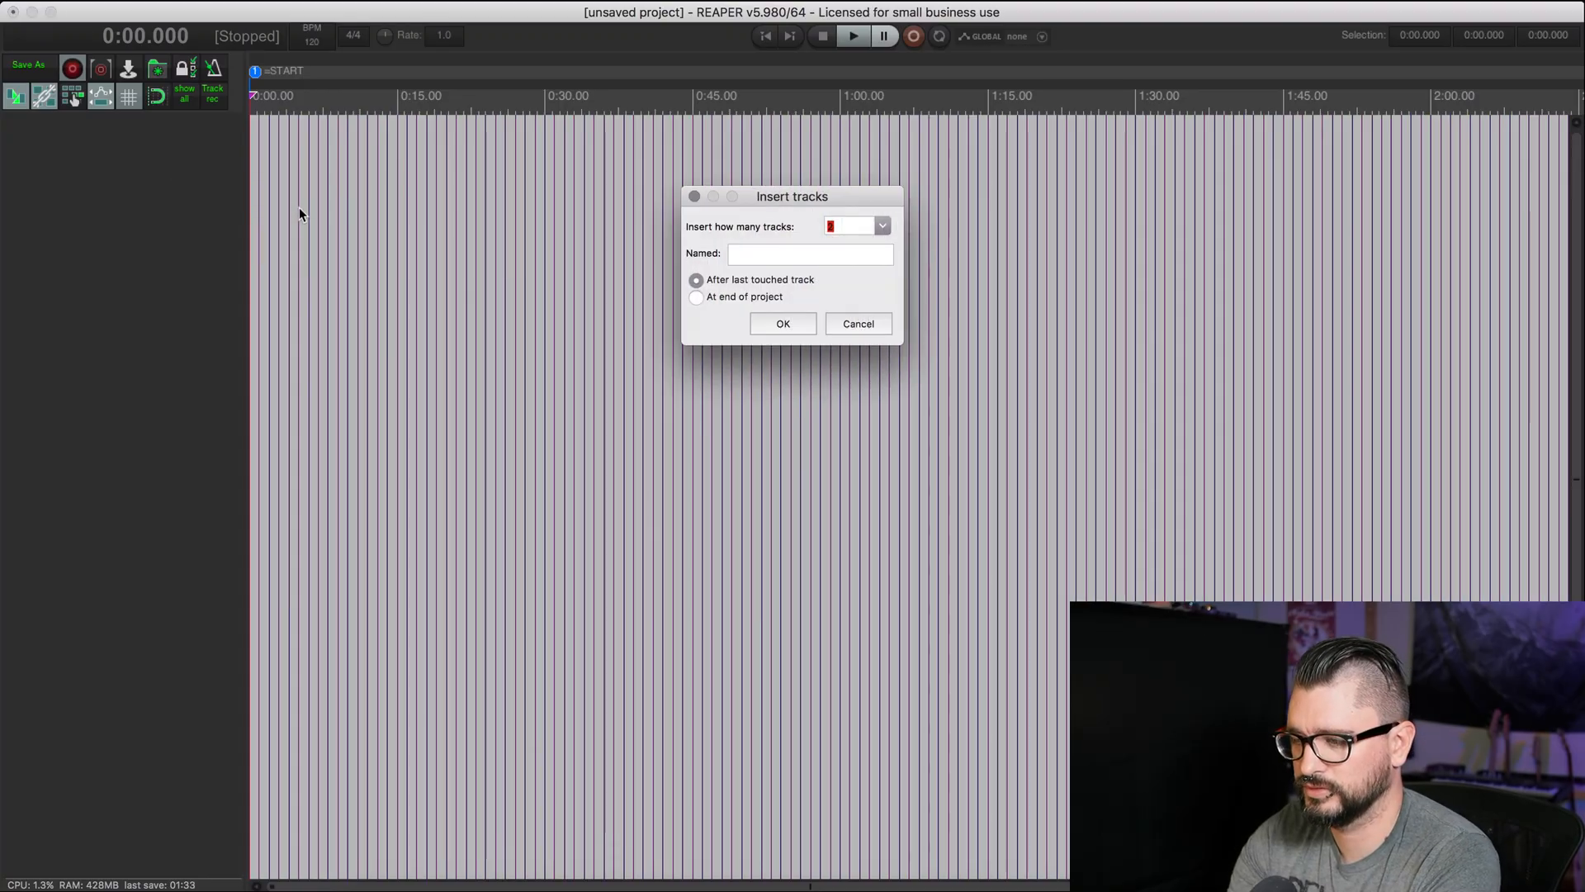
pyautogui.write('50')
pyautogui.press('Return')
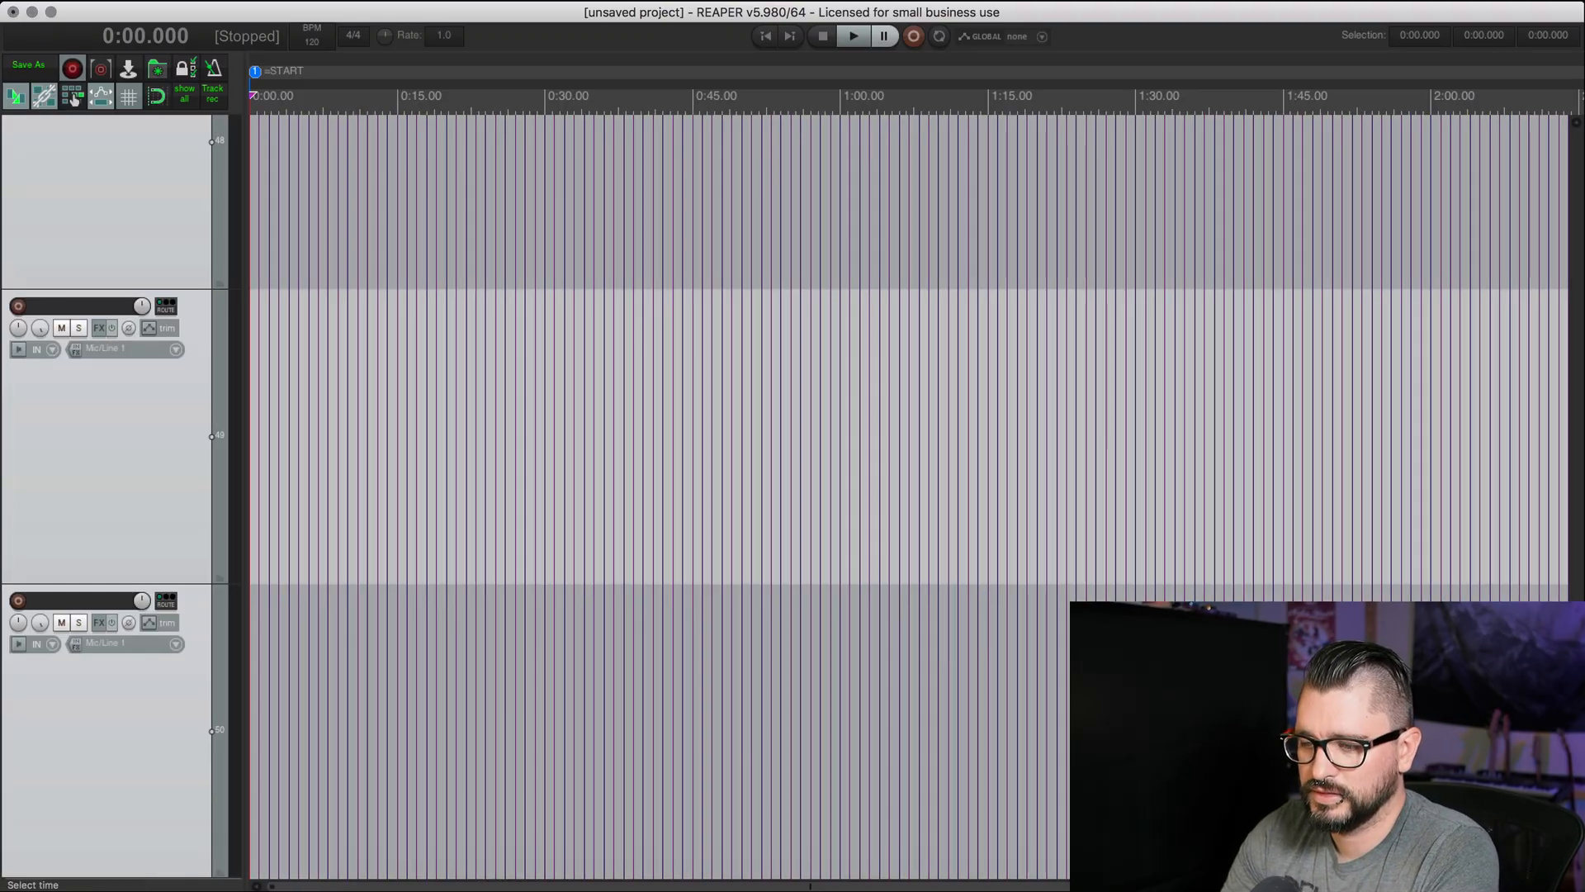
# - Show the volume and pan envelopes on all 50 tracks
pyautogui.press('super+Down')
pyautogui.press('super+Down')
pyautogui.press('super+Down')
pyautogui.press('super+Down')
pyautogui.press('super+Down')
pyautogui.press('super+Down')
pyautogui.press('super+Down')
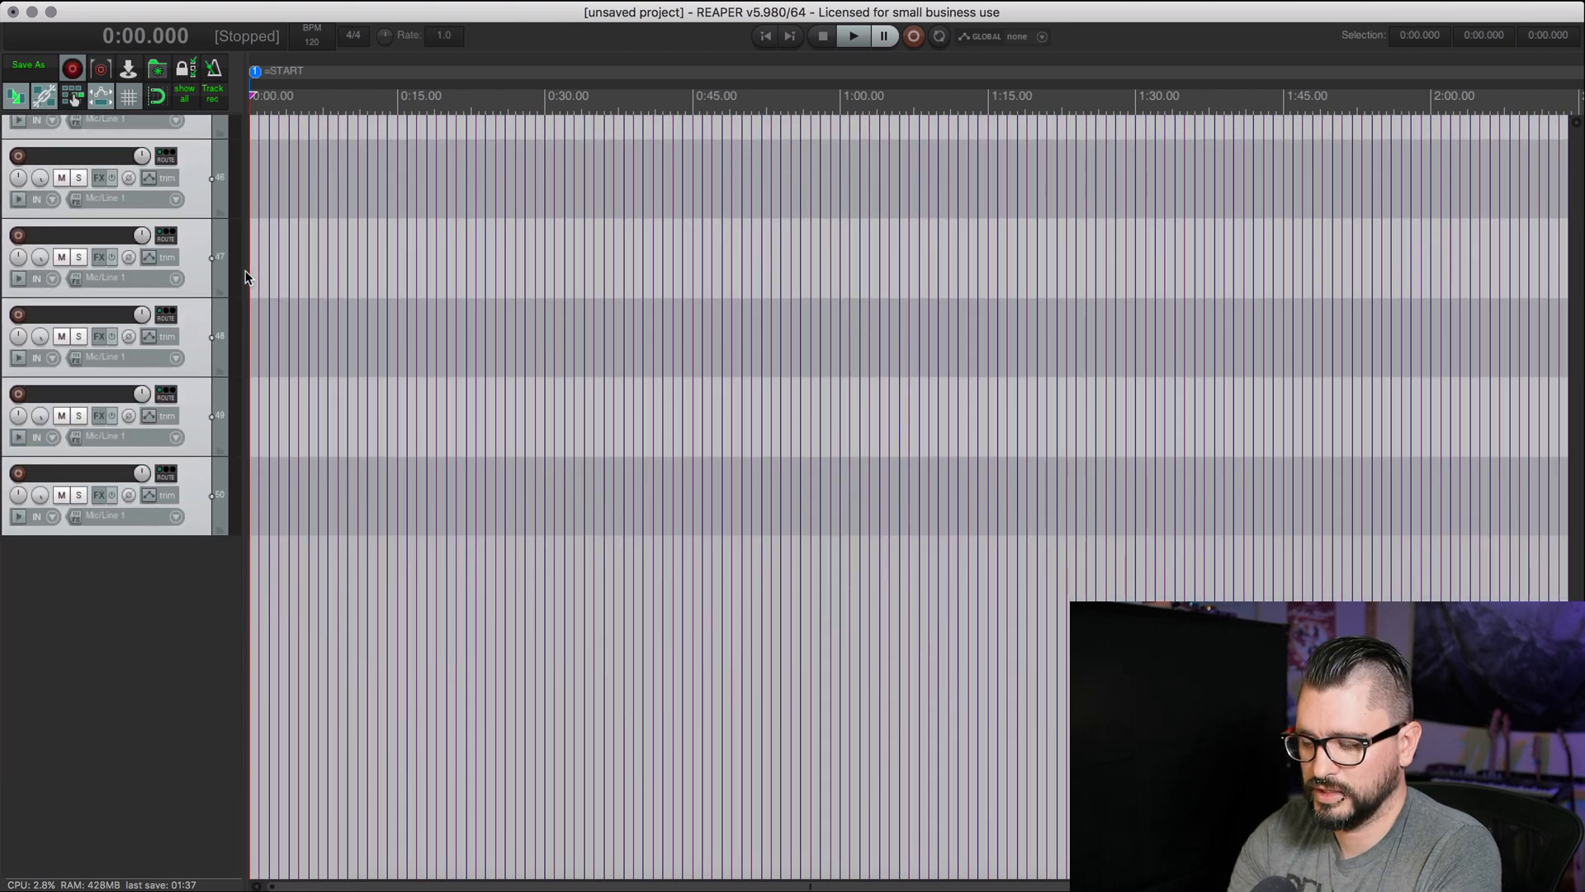
pyautogui.press('v')
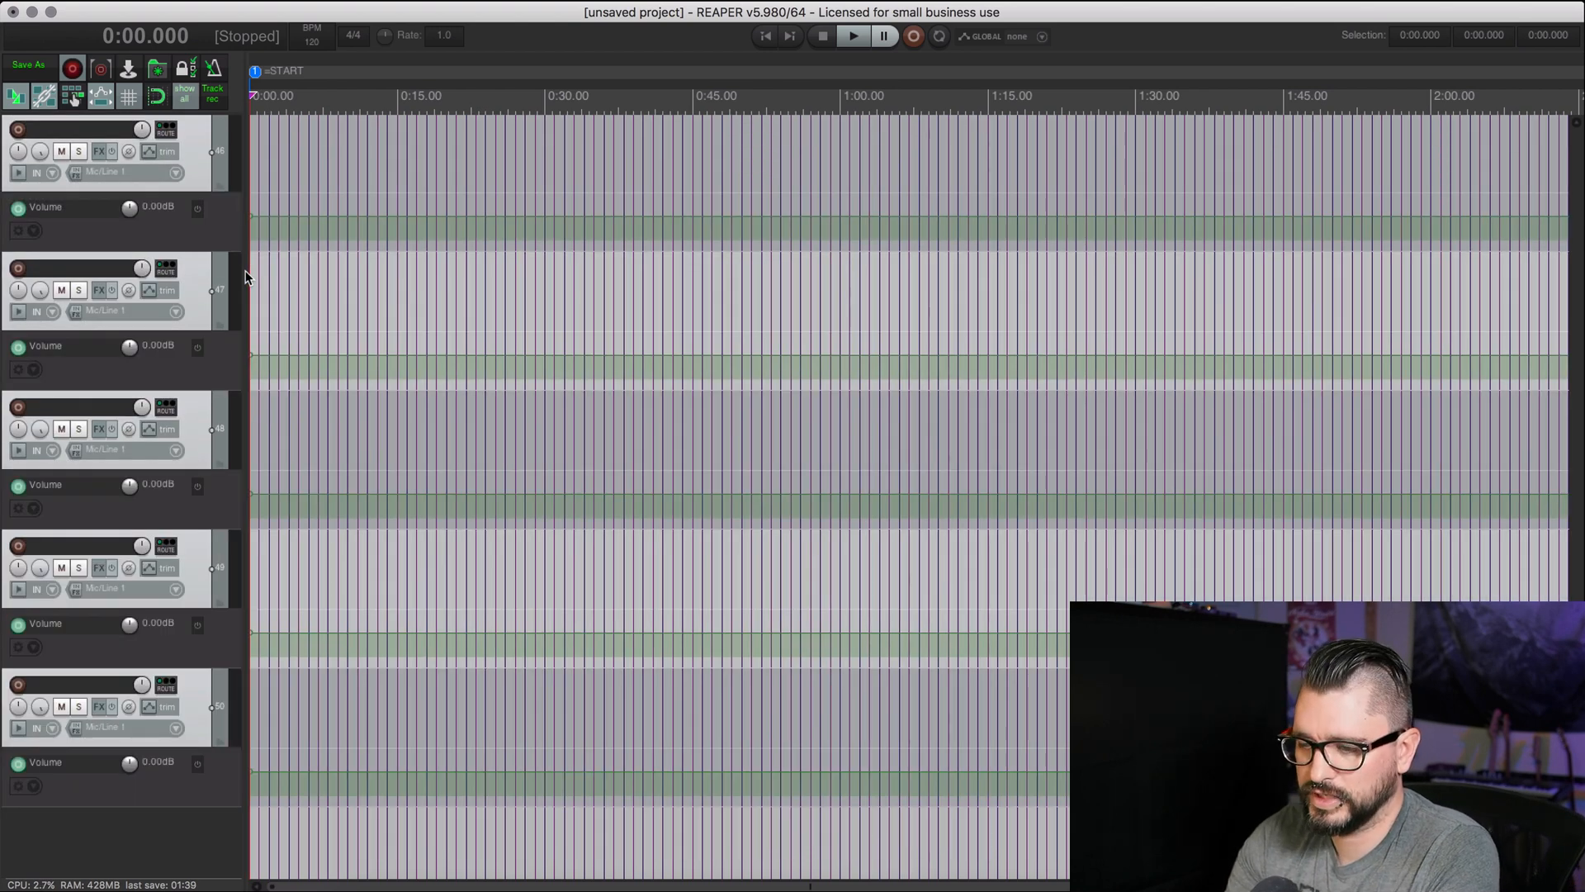
pyautogui.press('p')
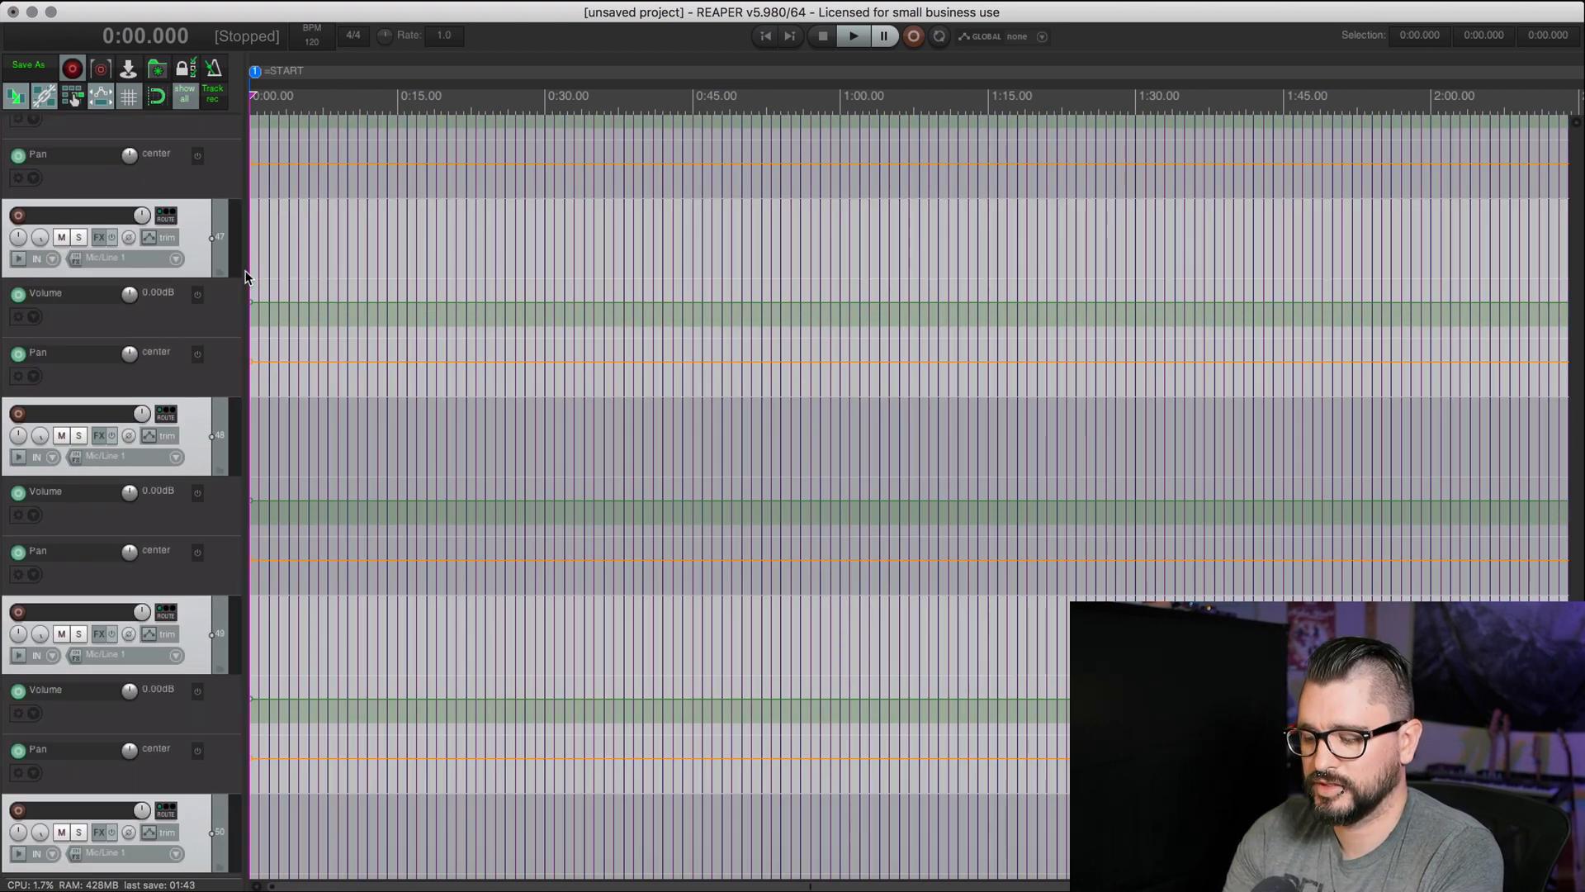
# - Open the mixer, close it, and open it again with the envelopes shown
pyautogui.press('super+m')
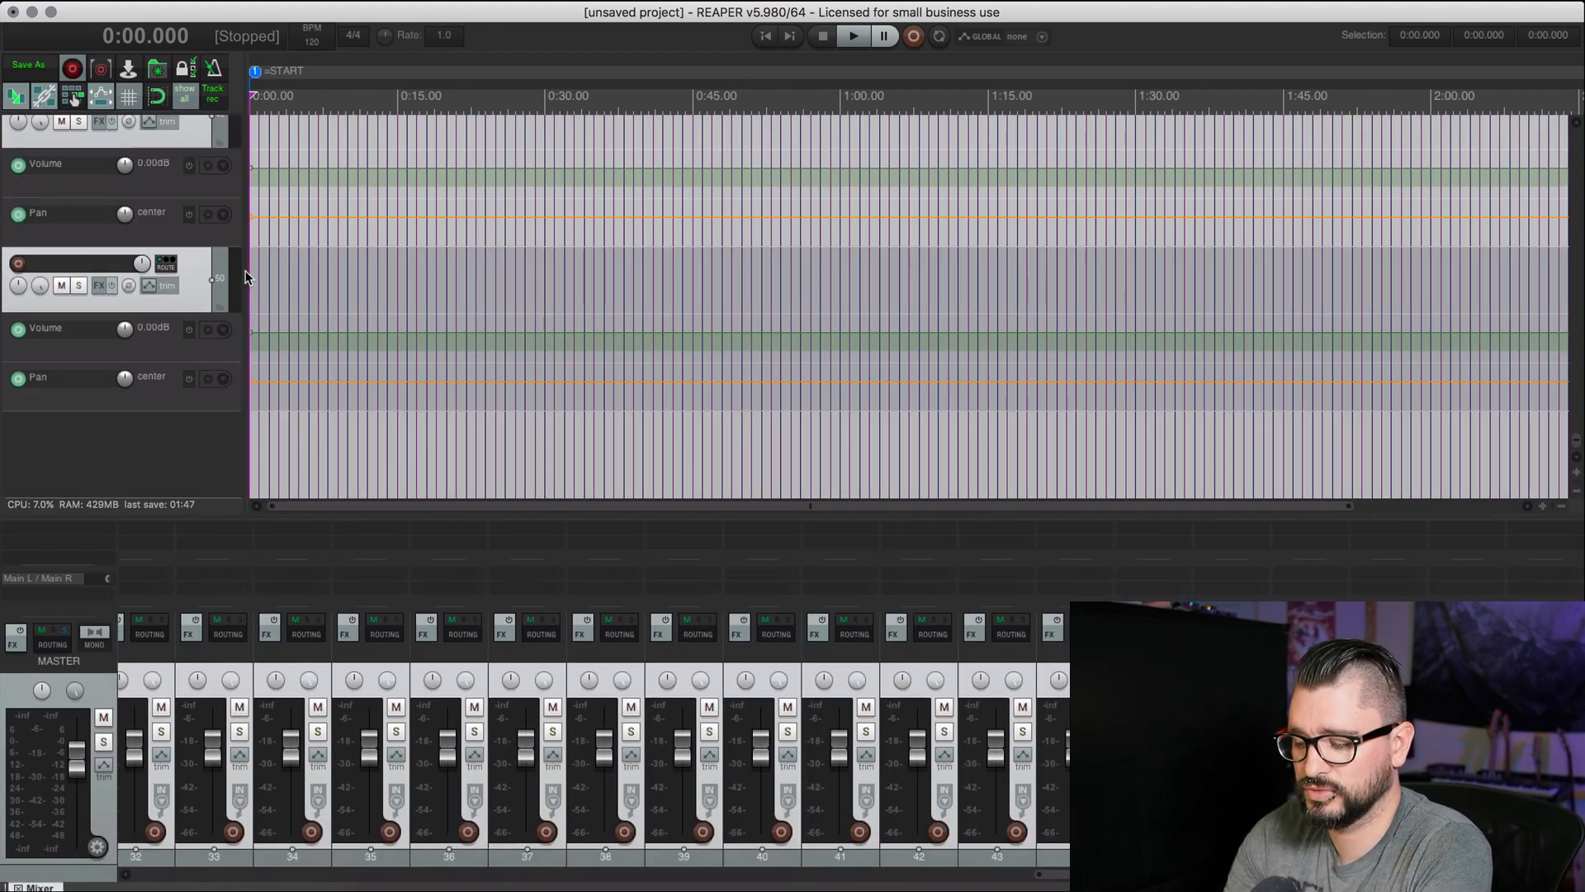
pyautogui.press('super+m')
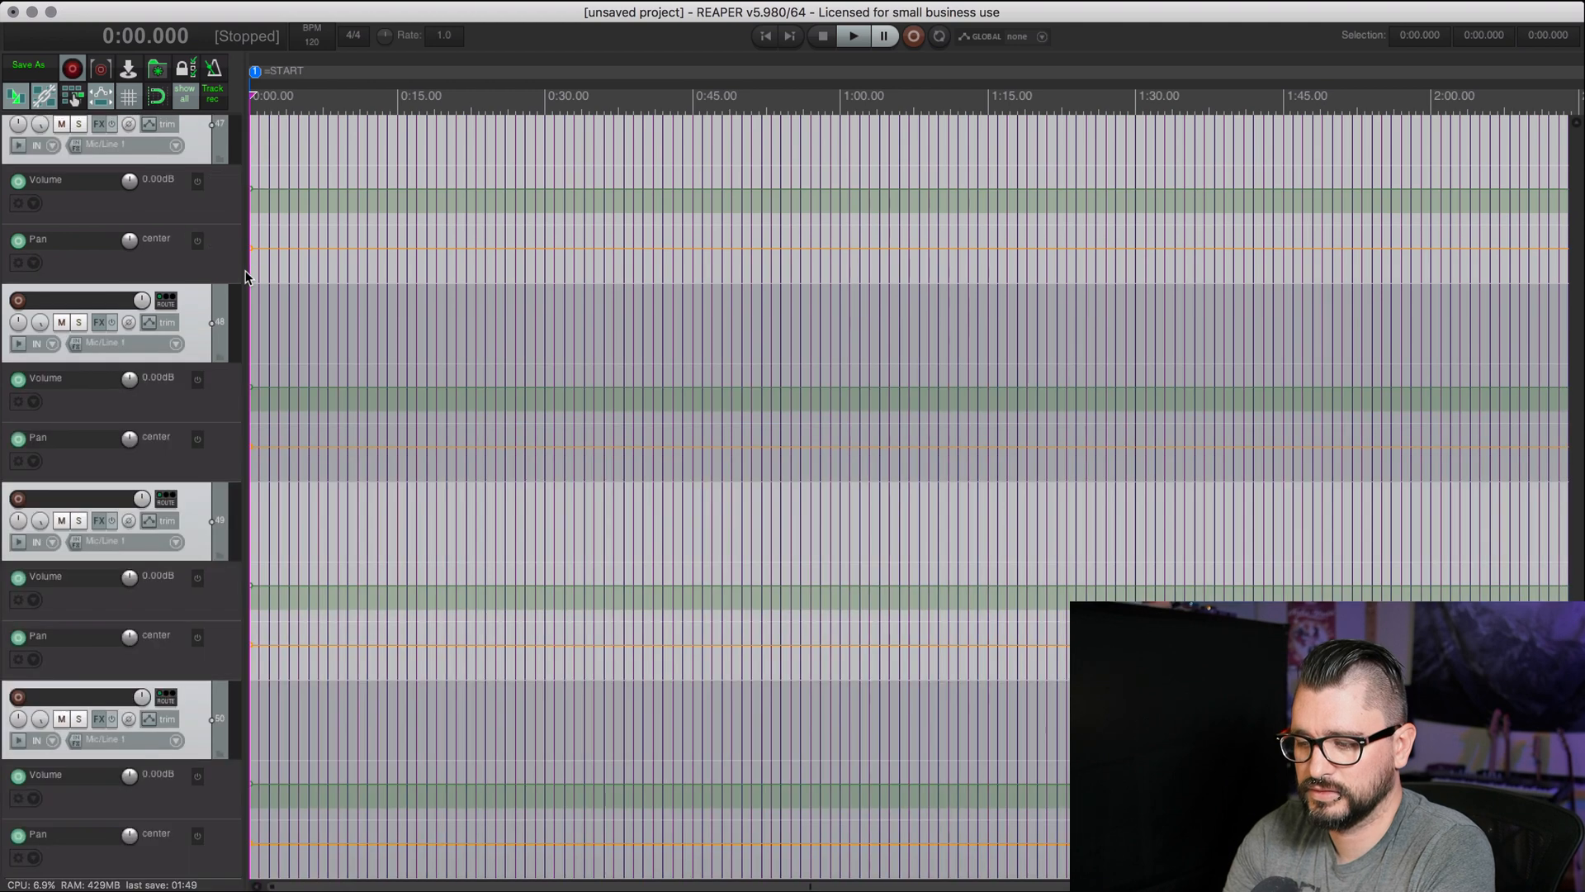
pyautogui.press('super+m')
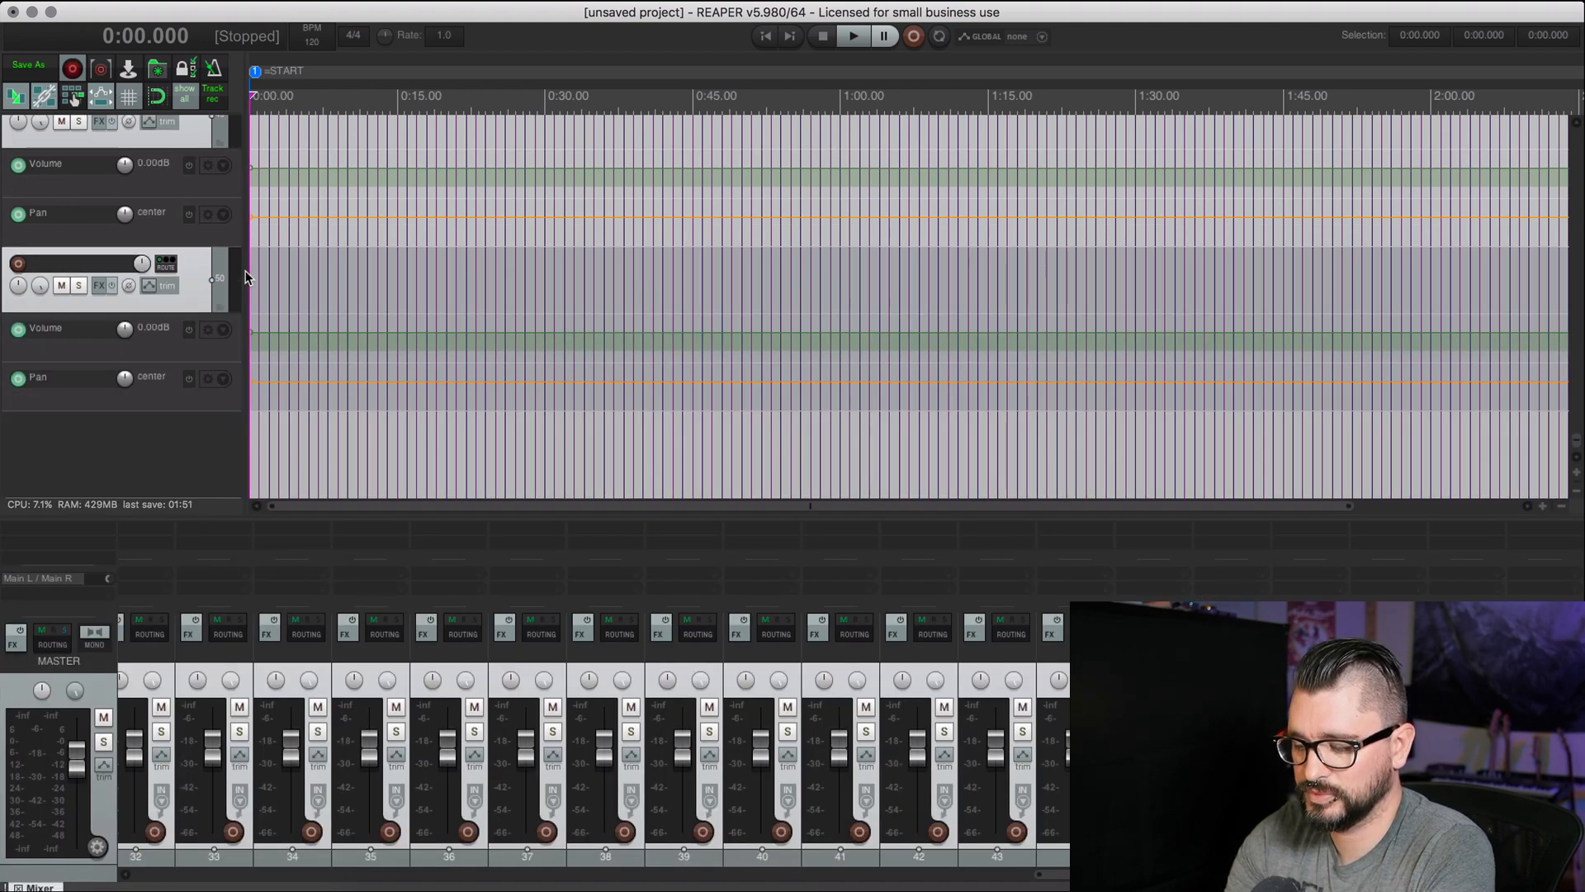
# - Hide the volume and pan envelopes on all tracks and close the mixer
pyautogui.press('v')
pyautogui.press('p')
pyautogui.press('super+m')
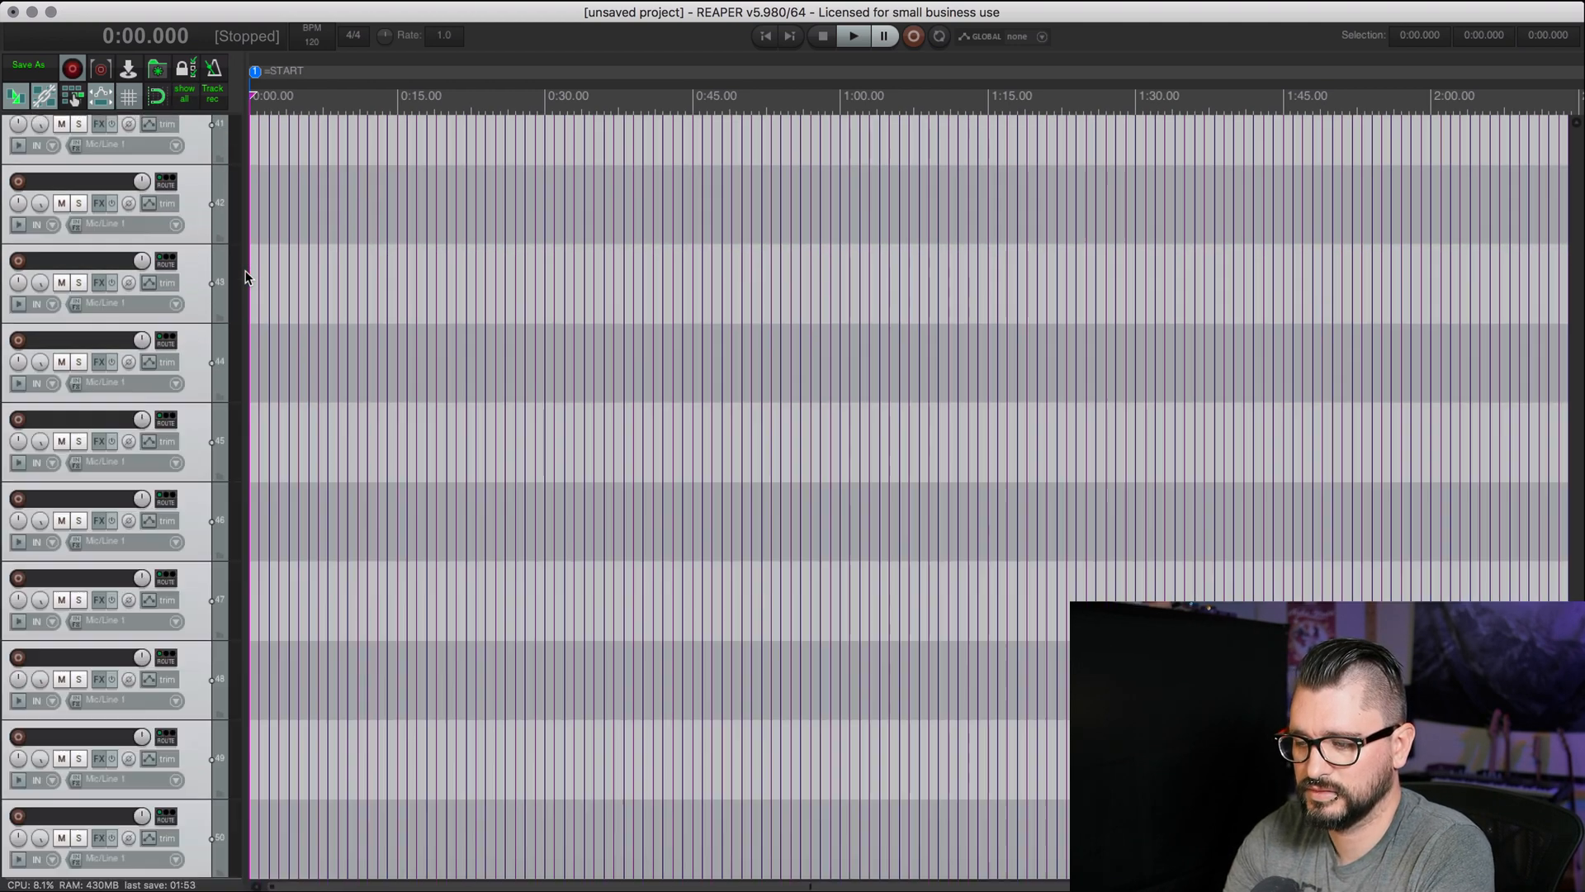
# - Reopen the mixer and show the volume and pan envelopes on all tracks again
pyautogui.press('super+m')
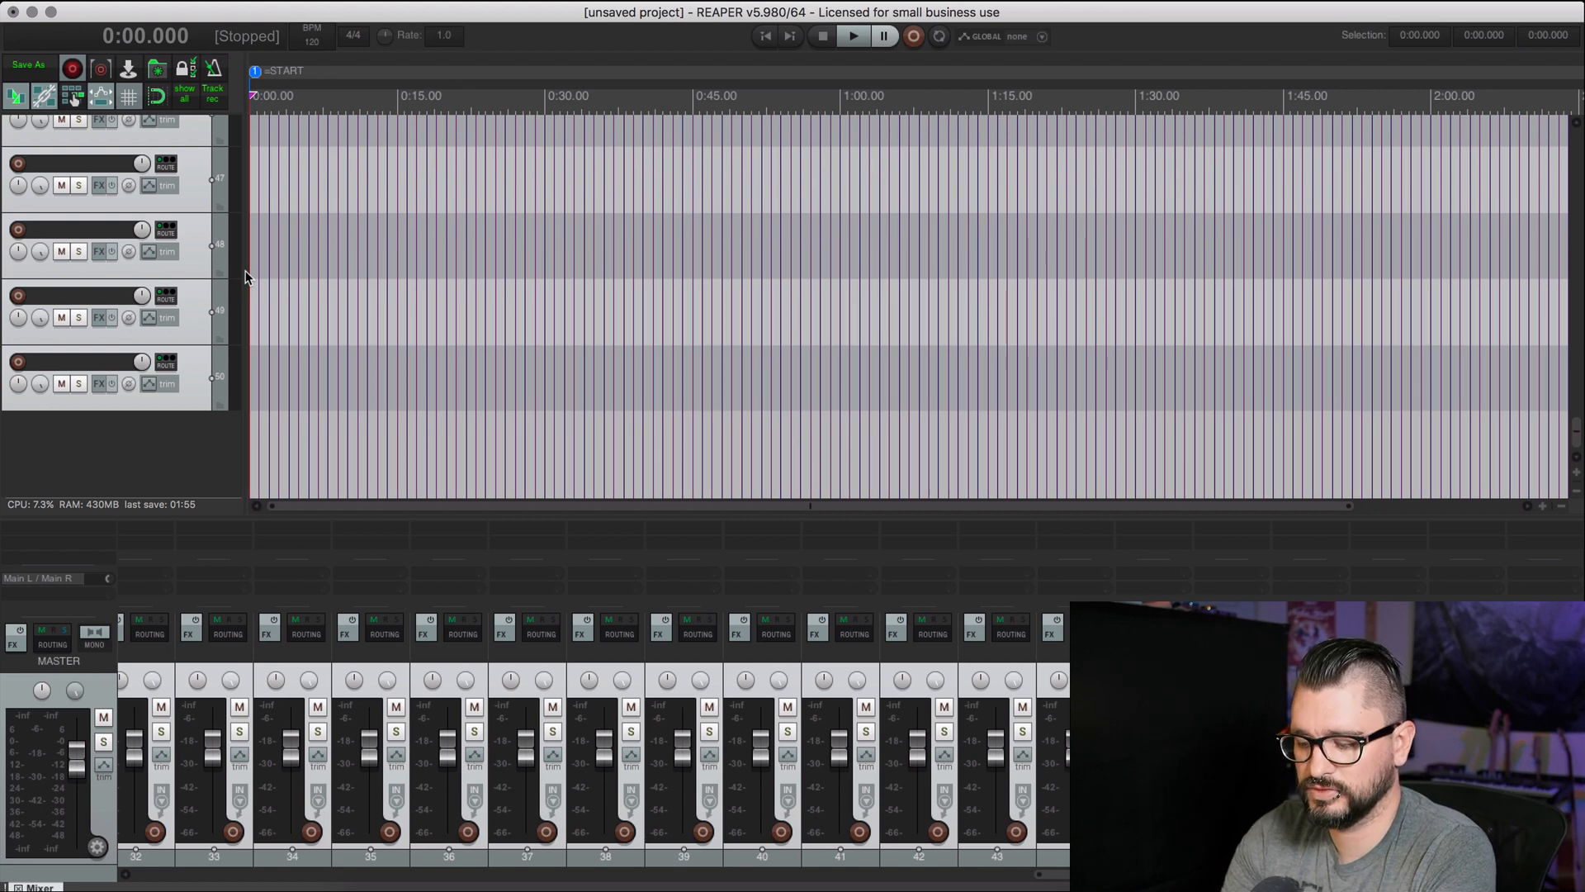
pyautogui.press('v')
pyautogui.press('p')
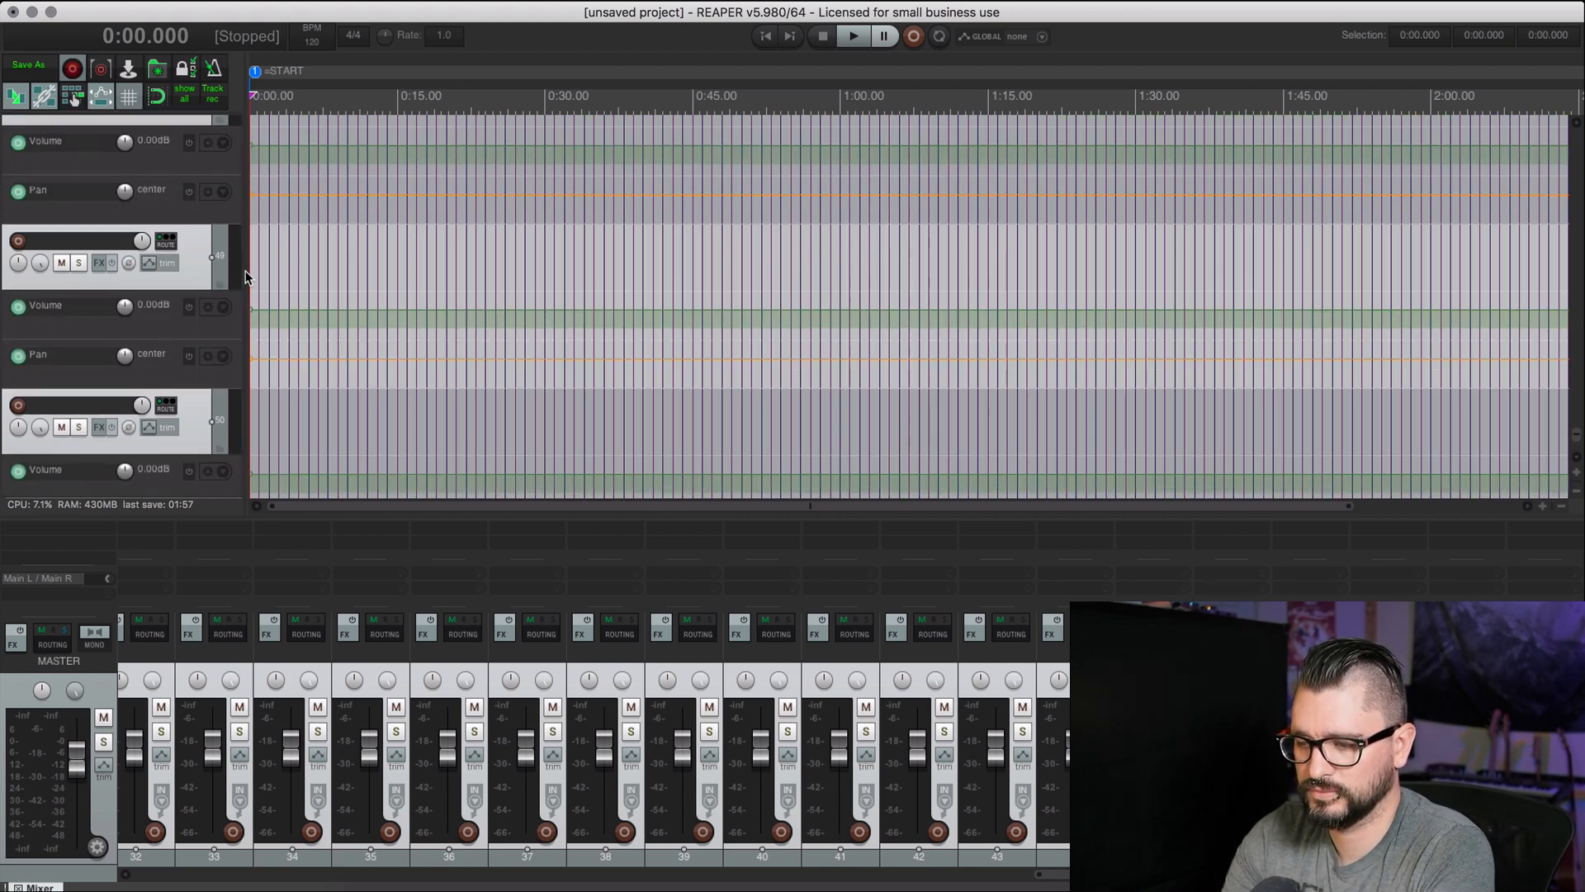
# - Toggle the mixer closed and open once, and hide the volume and pan envelopes on all tracks
pyautogui.press('super+m')
pyautogui.press('super+m')
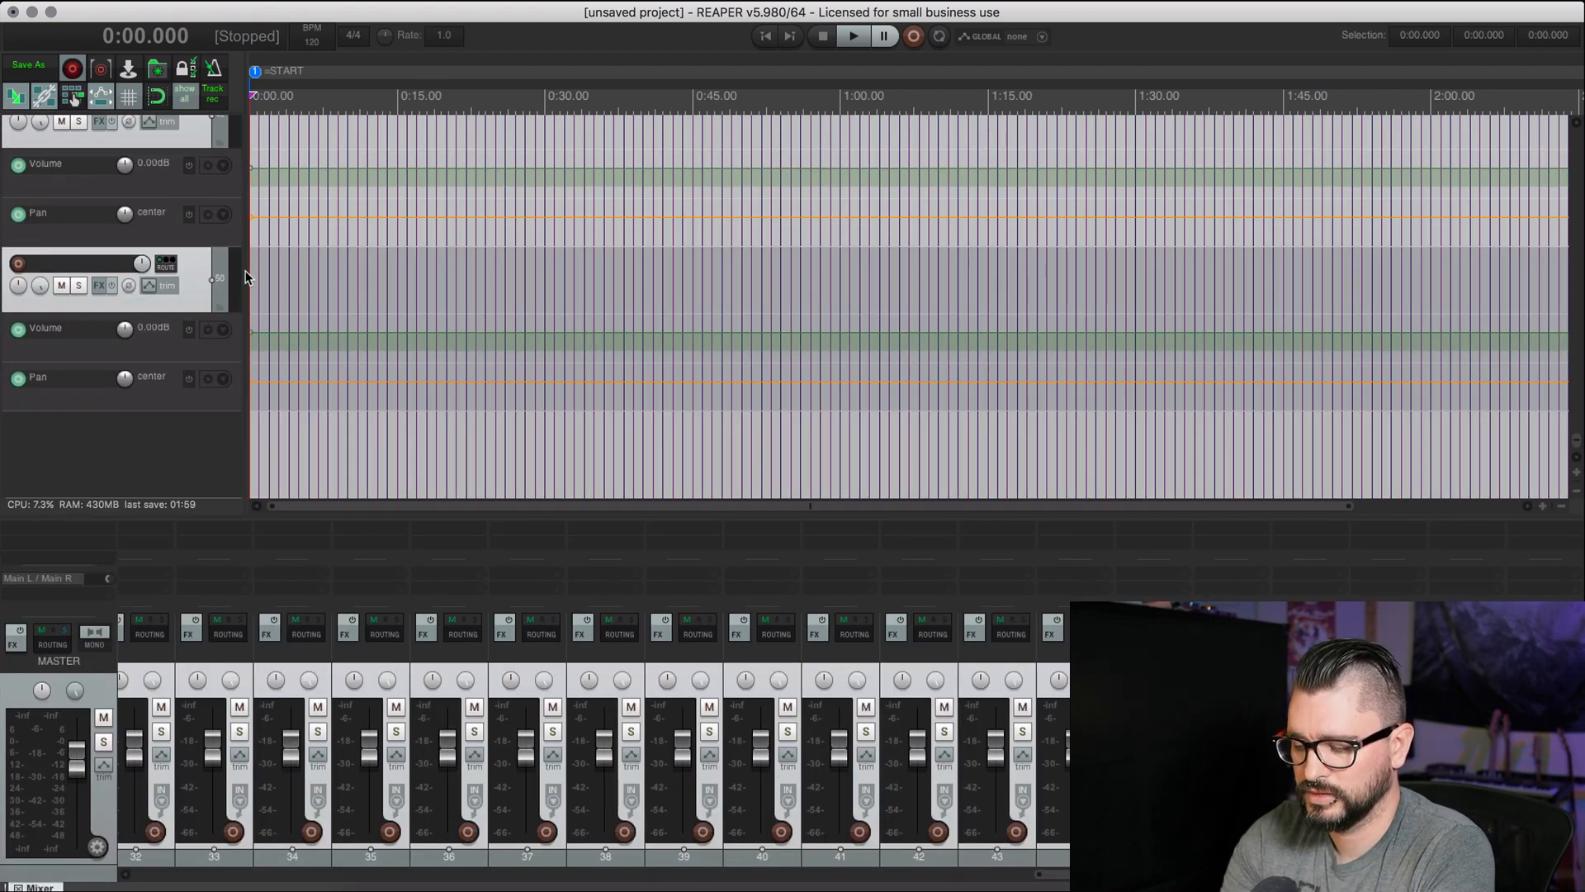
pyautogui.press('v')
pyautogui.press('p')
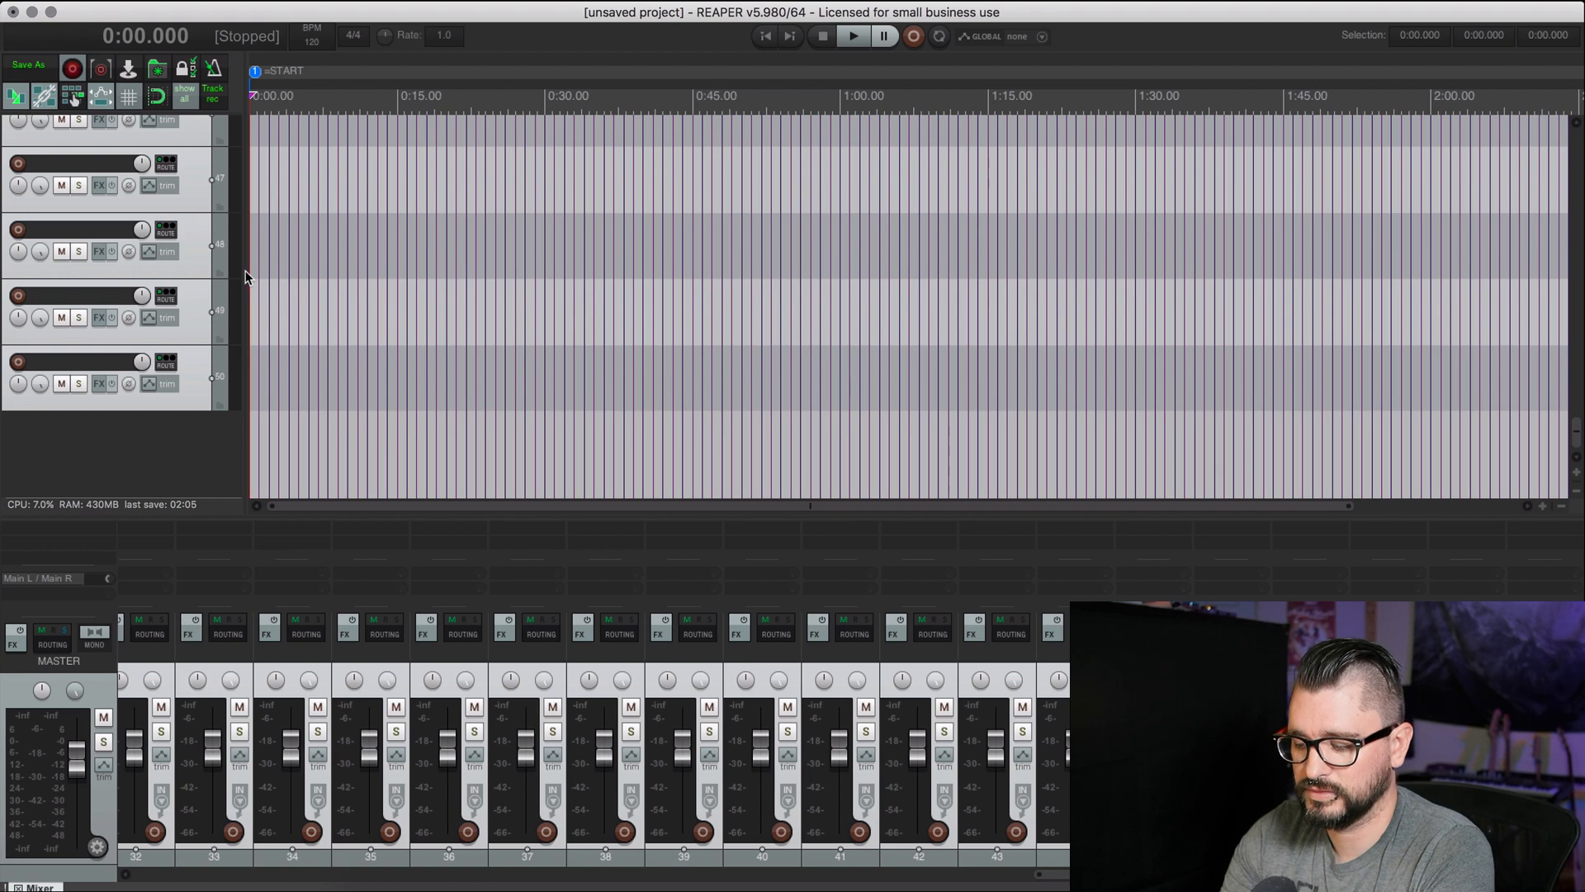
# - Switch between window layouts that hide the mixer and show the editing toolbar and the track-group toolbar
pyautogui.press('F7')
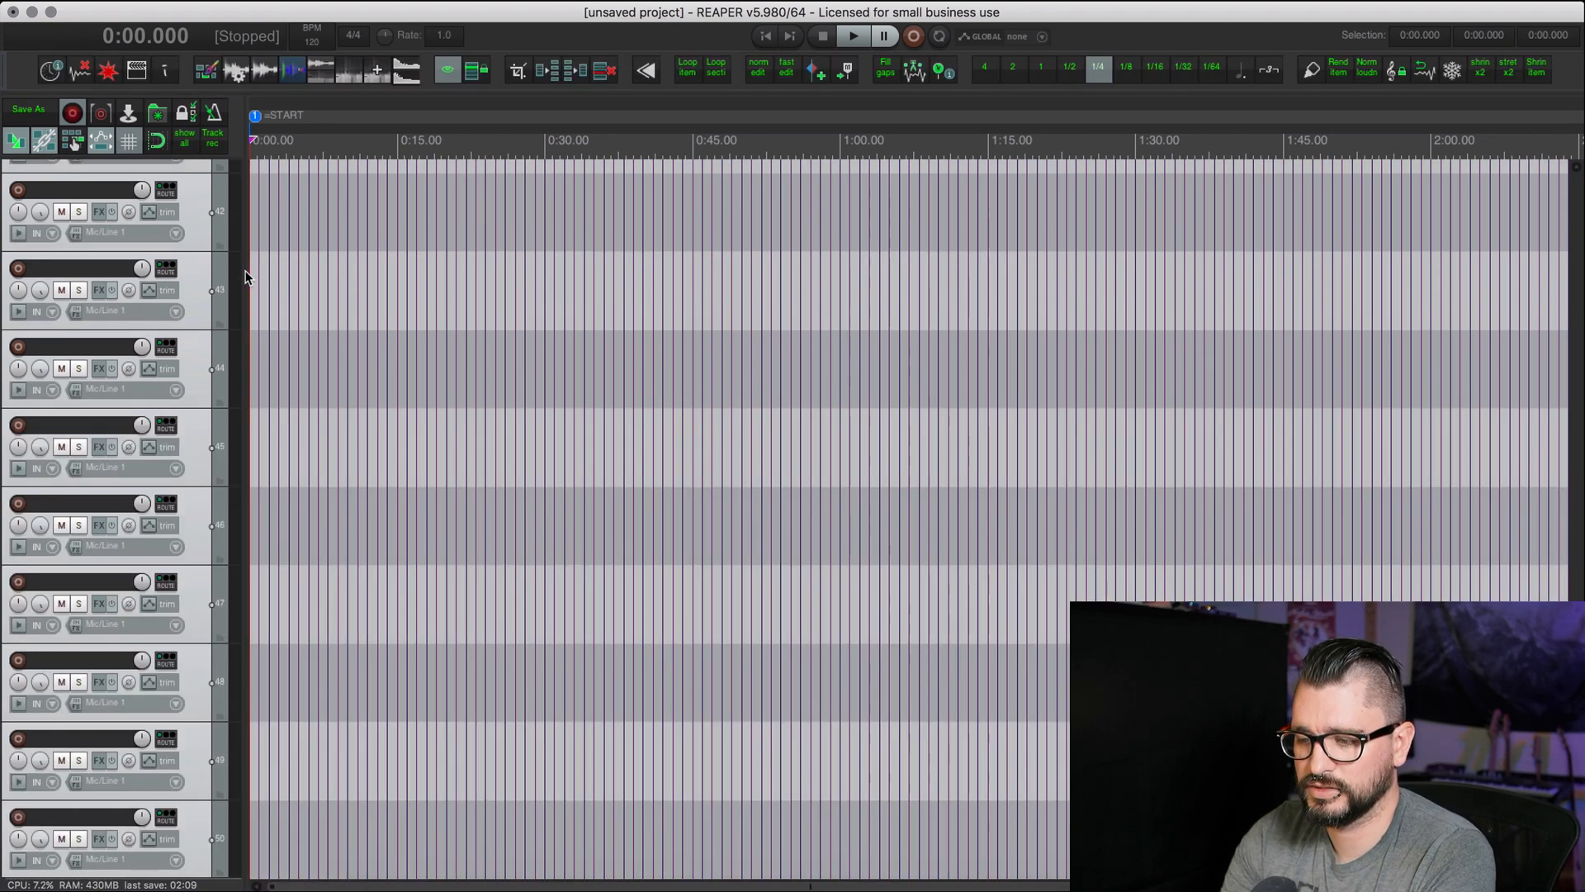
pyautogui.press('F8')
pyautogui.press('F7')
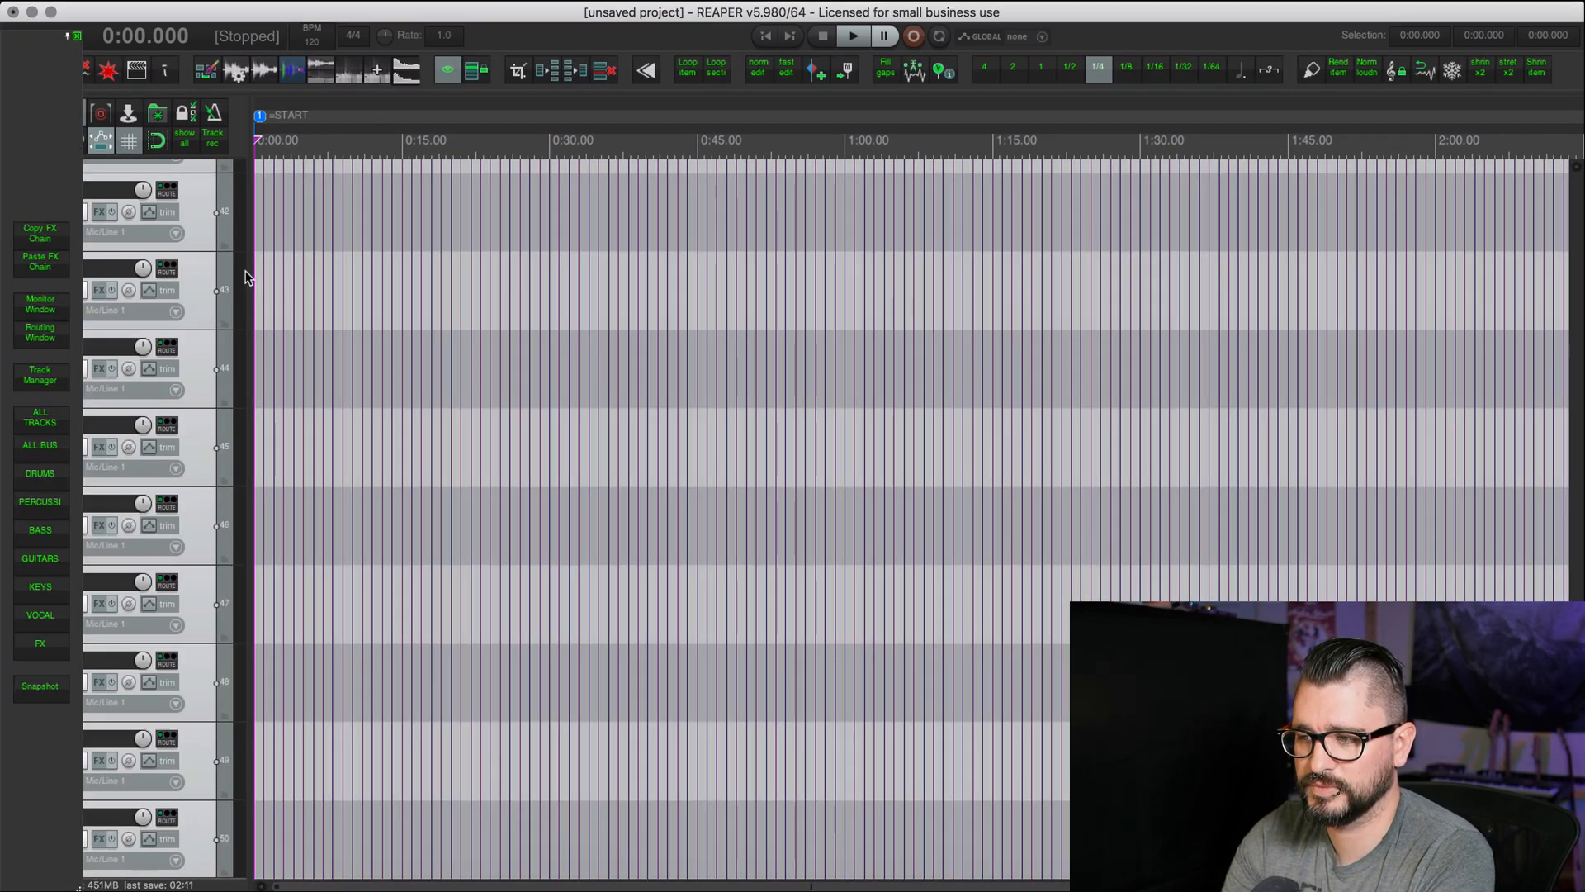